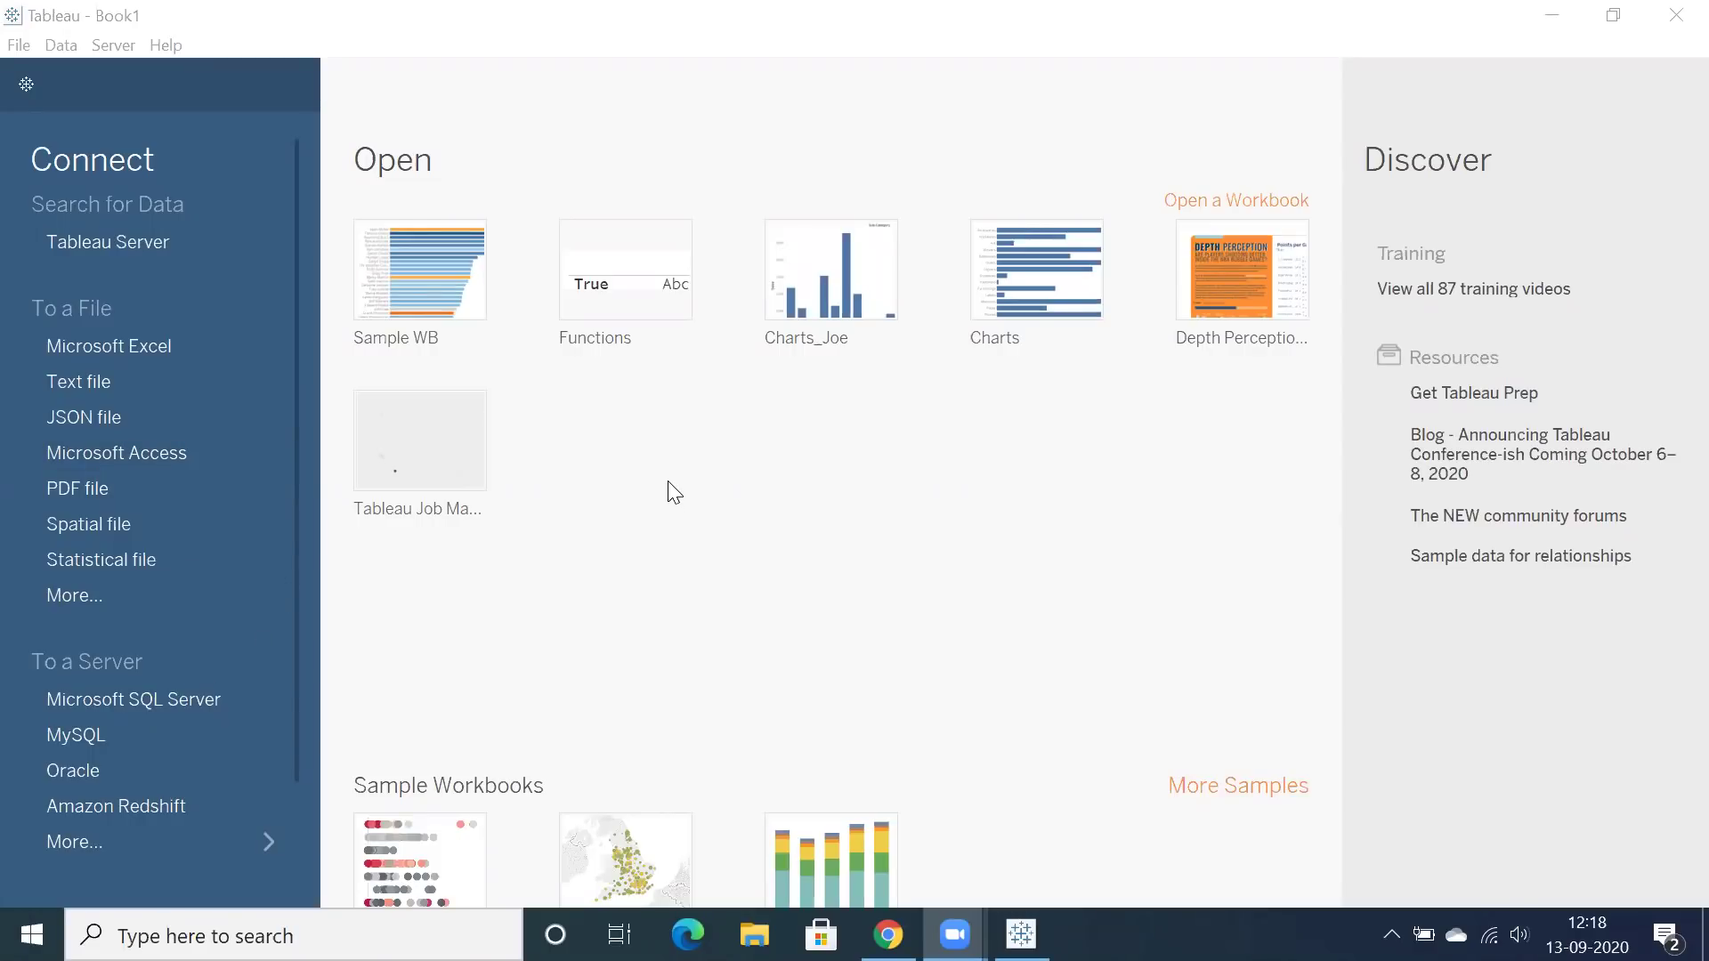
Connect to Sample - Superstore, add the Orders table, and go to Sheet 1.
{"action": "left_click", "coordinate": [25, 84]}
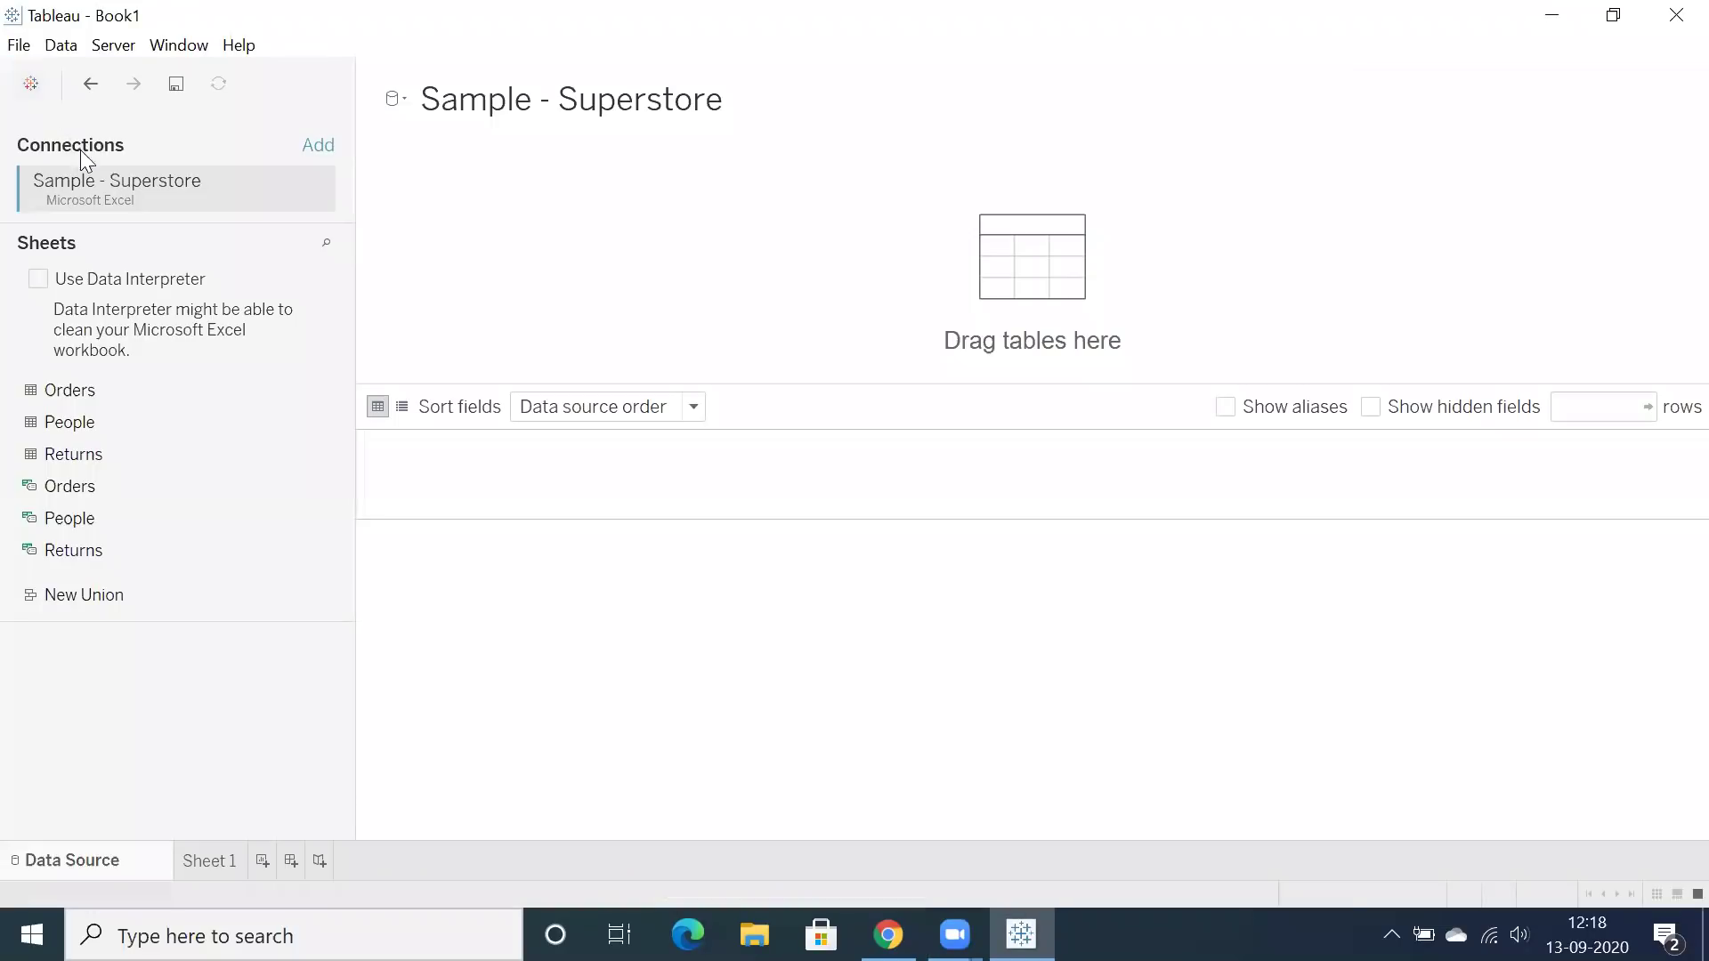
{"action": "left_click_drag", "start_coordinate": [54, 391], "coordinate": [473, 301]}
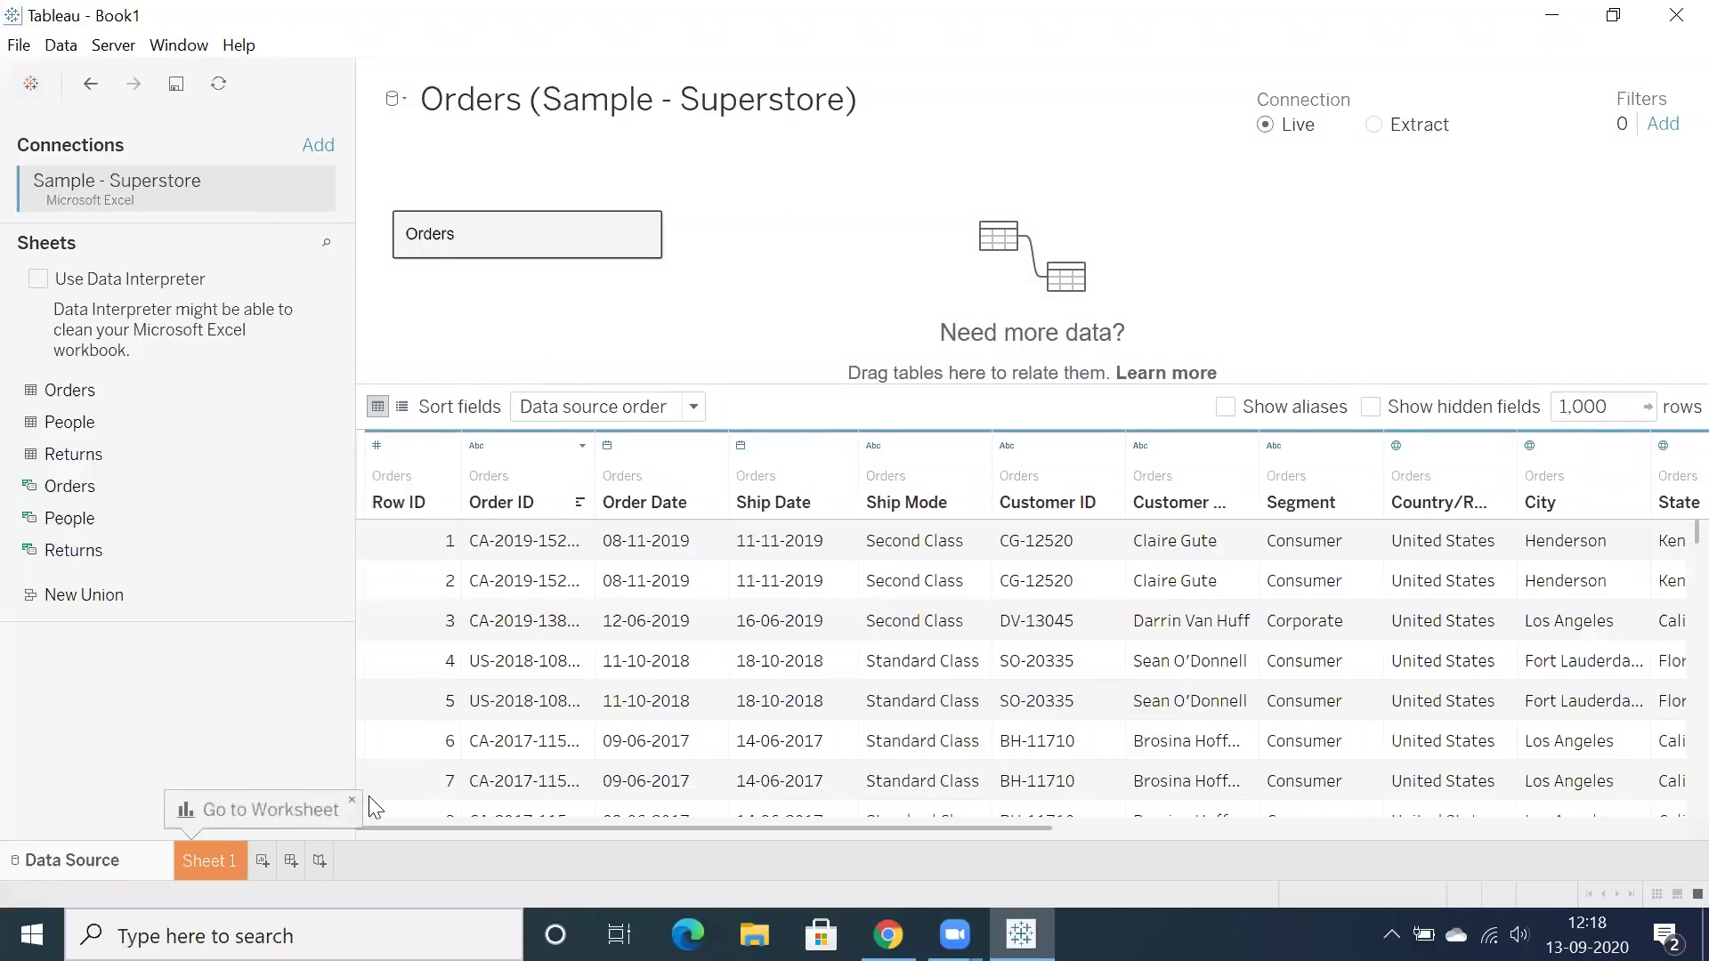
{"action": "left_click", "coordinate": [256, 812]}
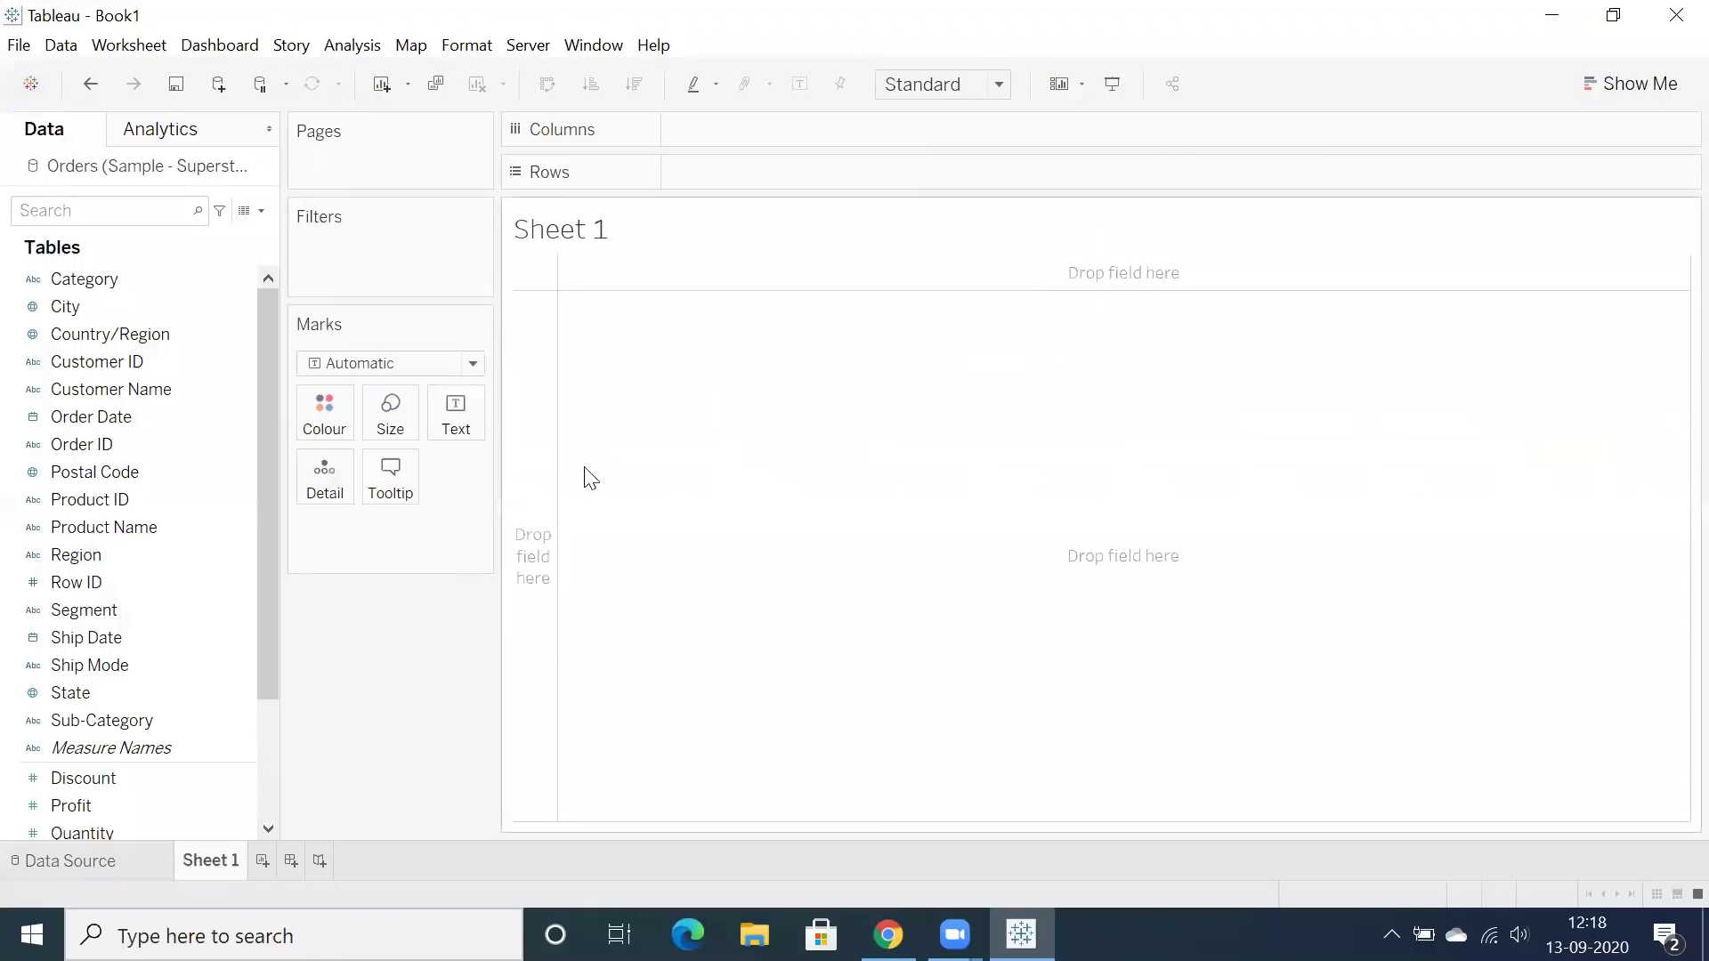
Hide the title, tabulate SUM(Sales) by Sub-Category, then make Sub-Category an attribute (one * row).
{"action": "right_click", "coordinate": [570, 239]}
{"action": "left_click", "coordinate": [625, 287]}
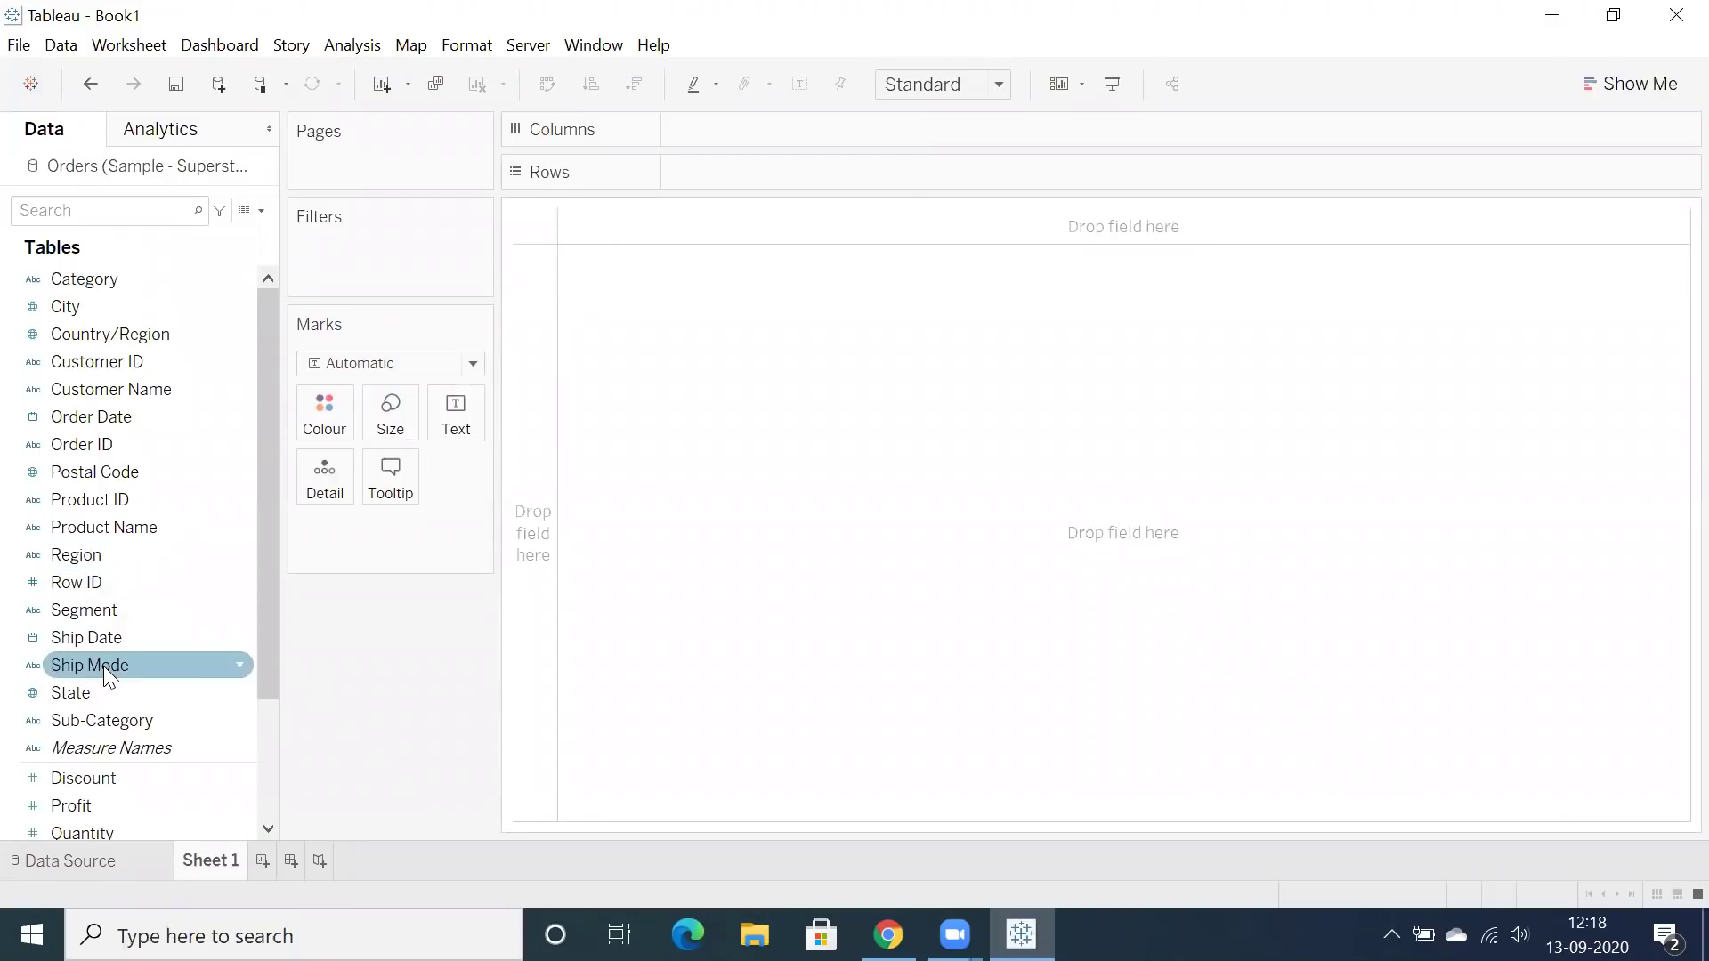
{"action": "left_click", "coordinate": [85, 719]}
{"action": "double_click", "coordinate": [85, 719]}
{"action": "scroll", "coordinate": [87, 718], "scroll_direction": "down", "scroll_amount": 2}
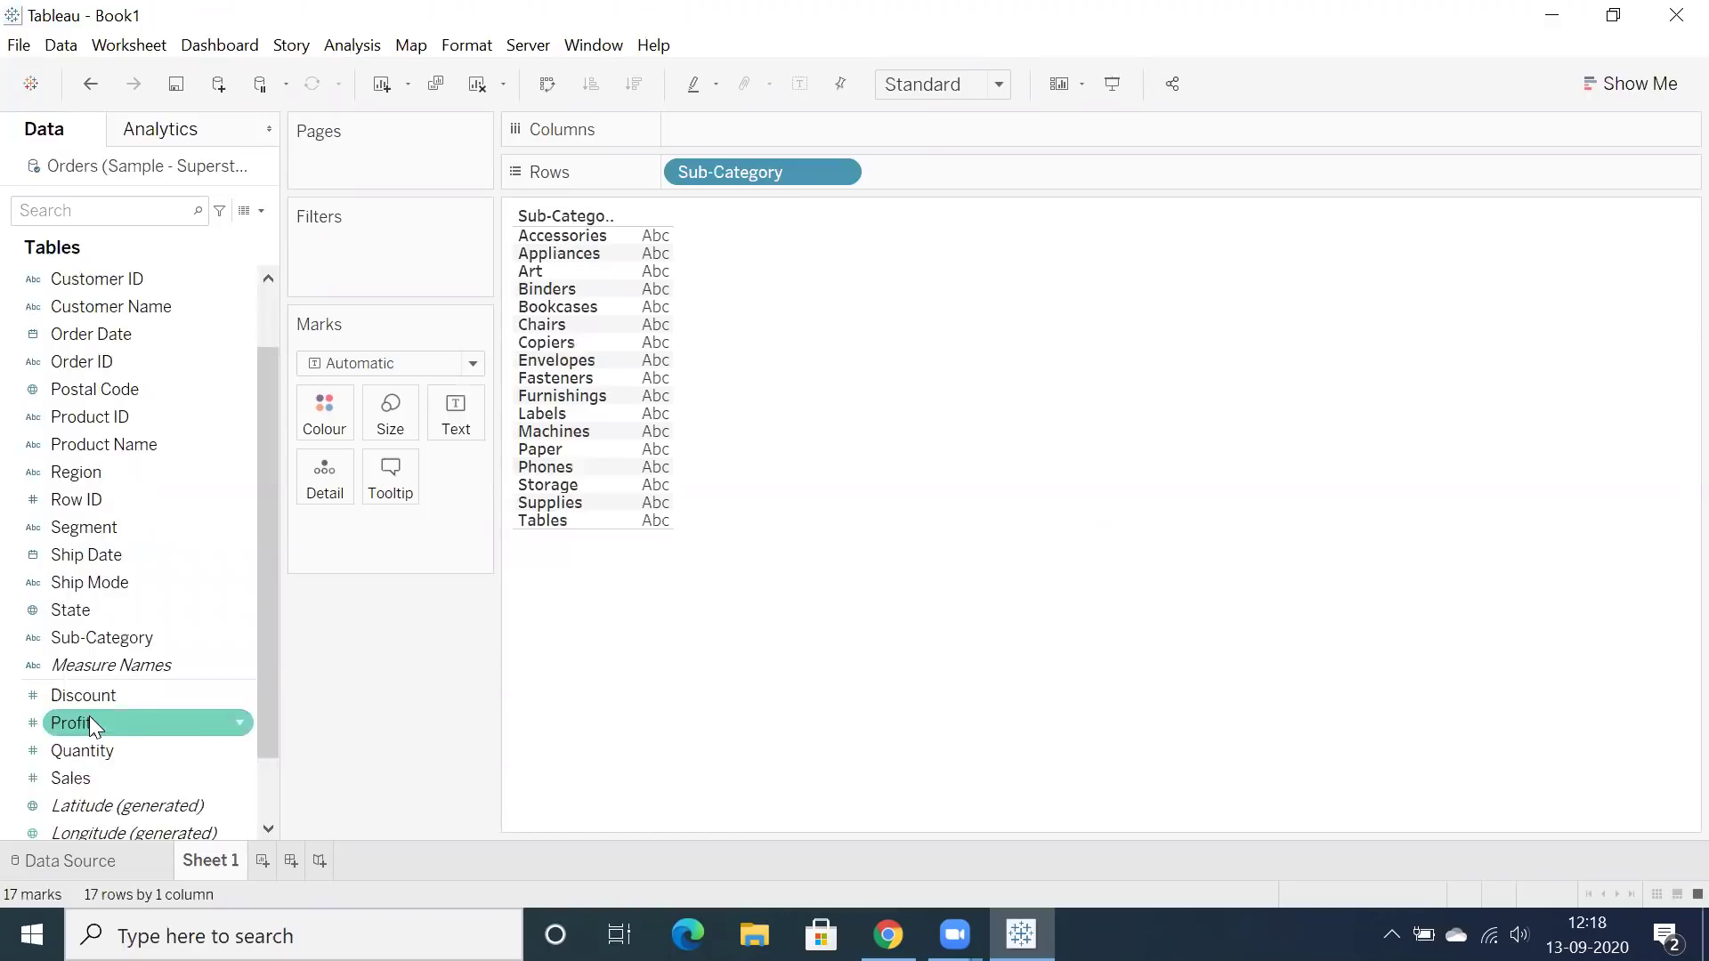
{"action": "double_click", "coordinate": [69, 702]}
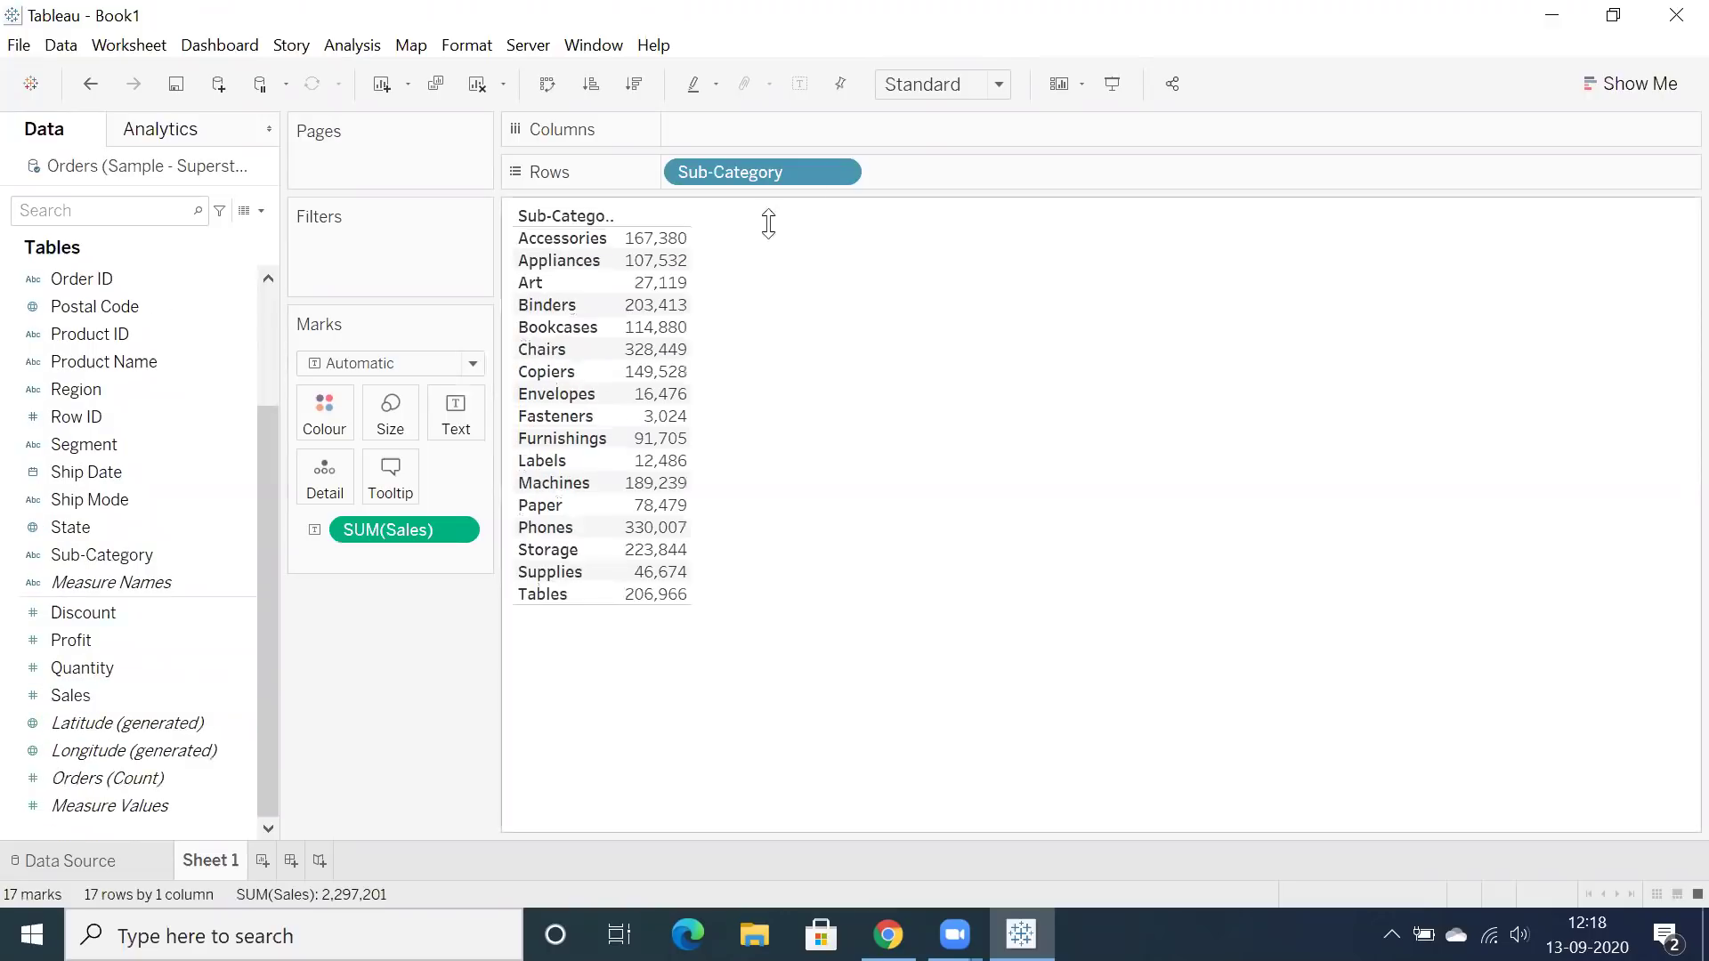
{"action": "left_click", "coordinate": [838, 171]}
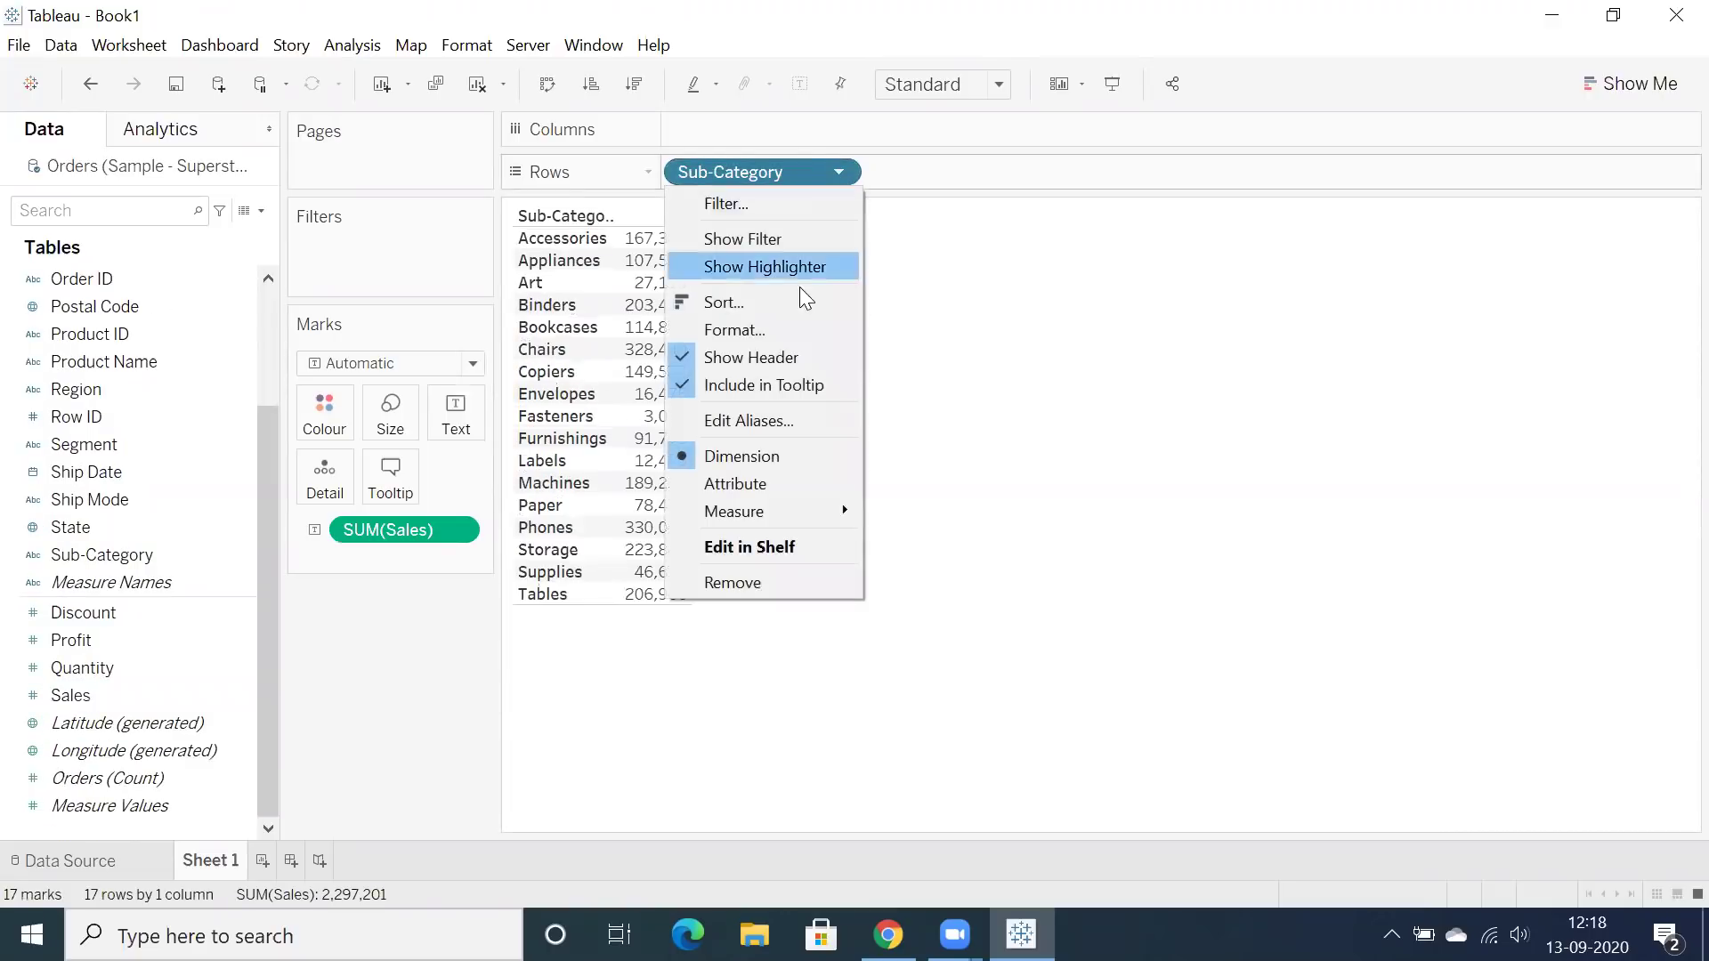
{"action": "left_click", "coordinate": [743, 485]}
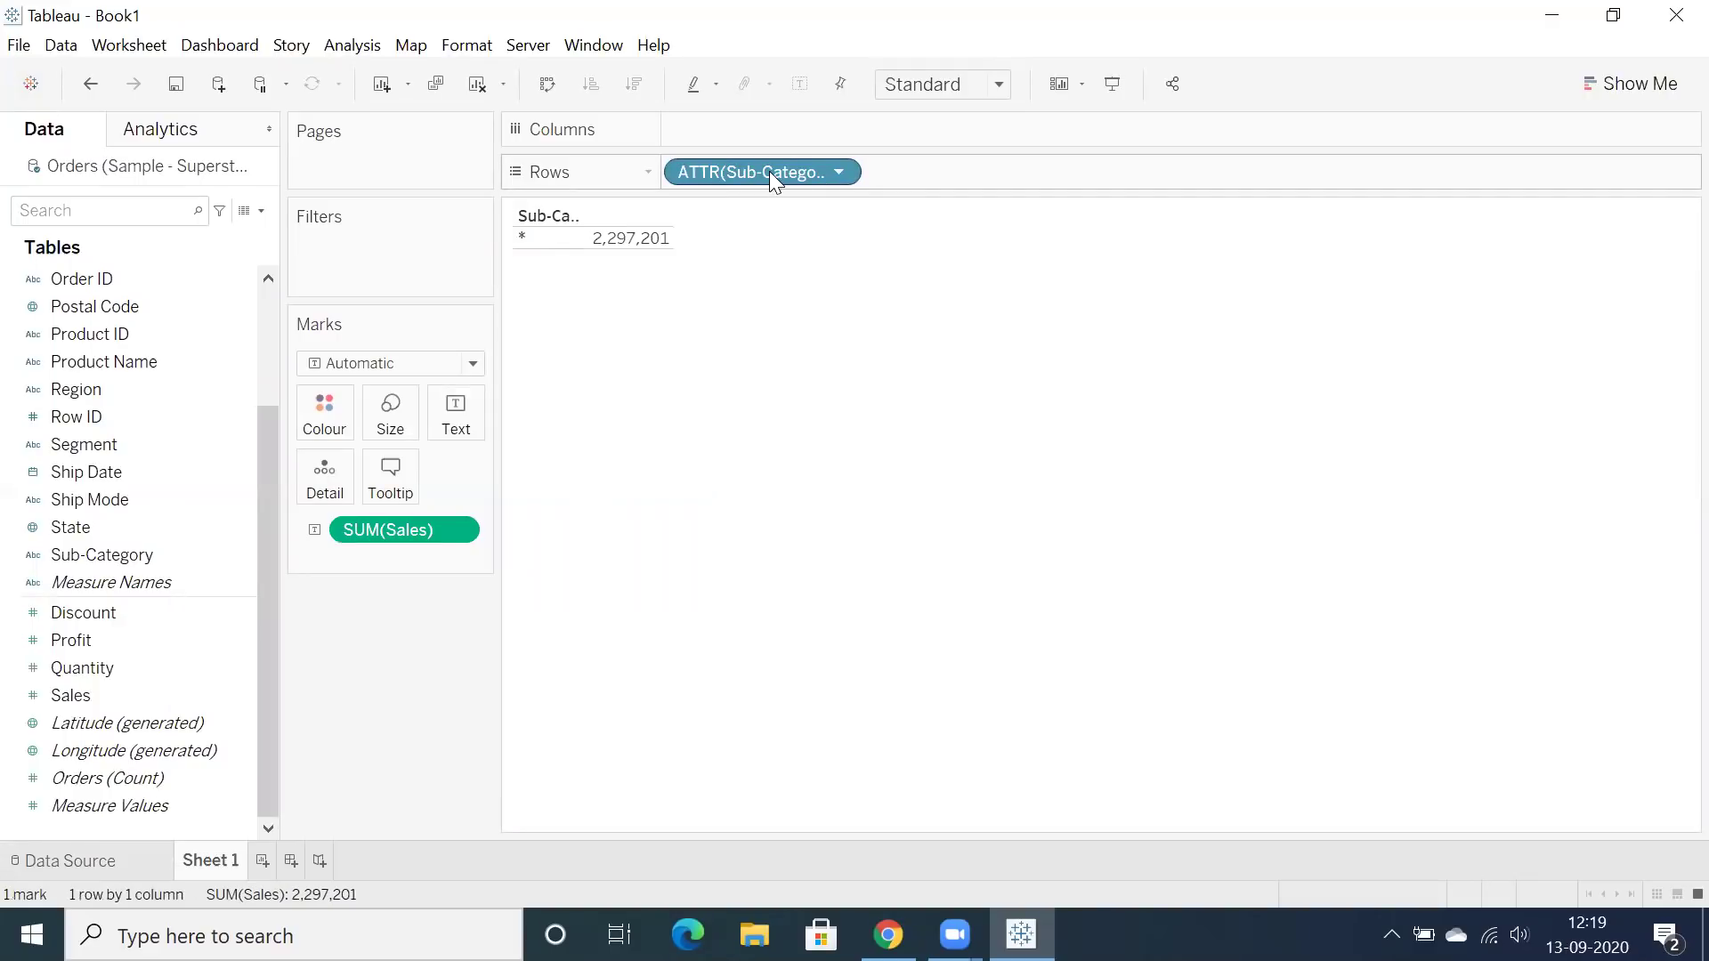
Replace ATTR(Sub-Category) on Rows with Category followed by Sub-Category.
{"action": "left_click_drag", "start_coordinate": [755, 175], "coordinate": [832, 372]}
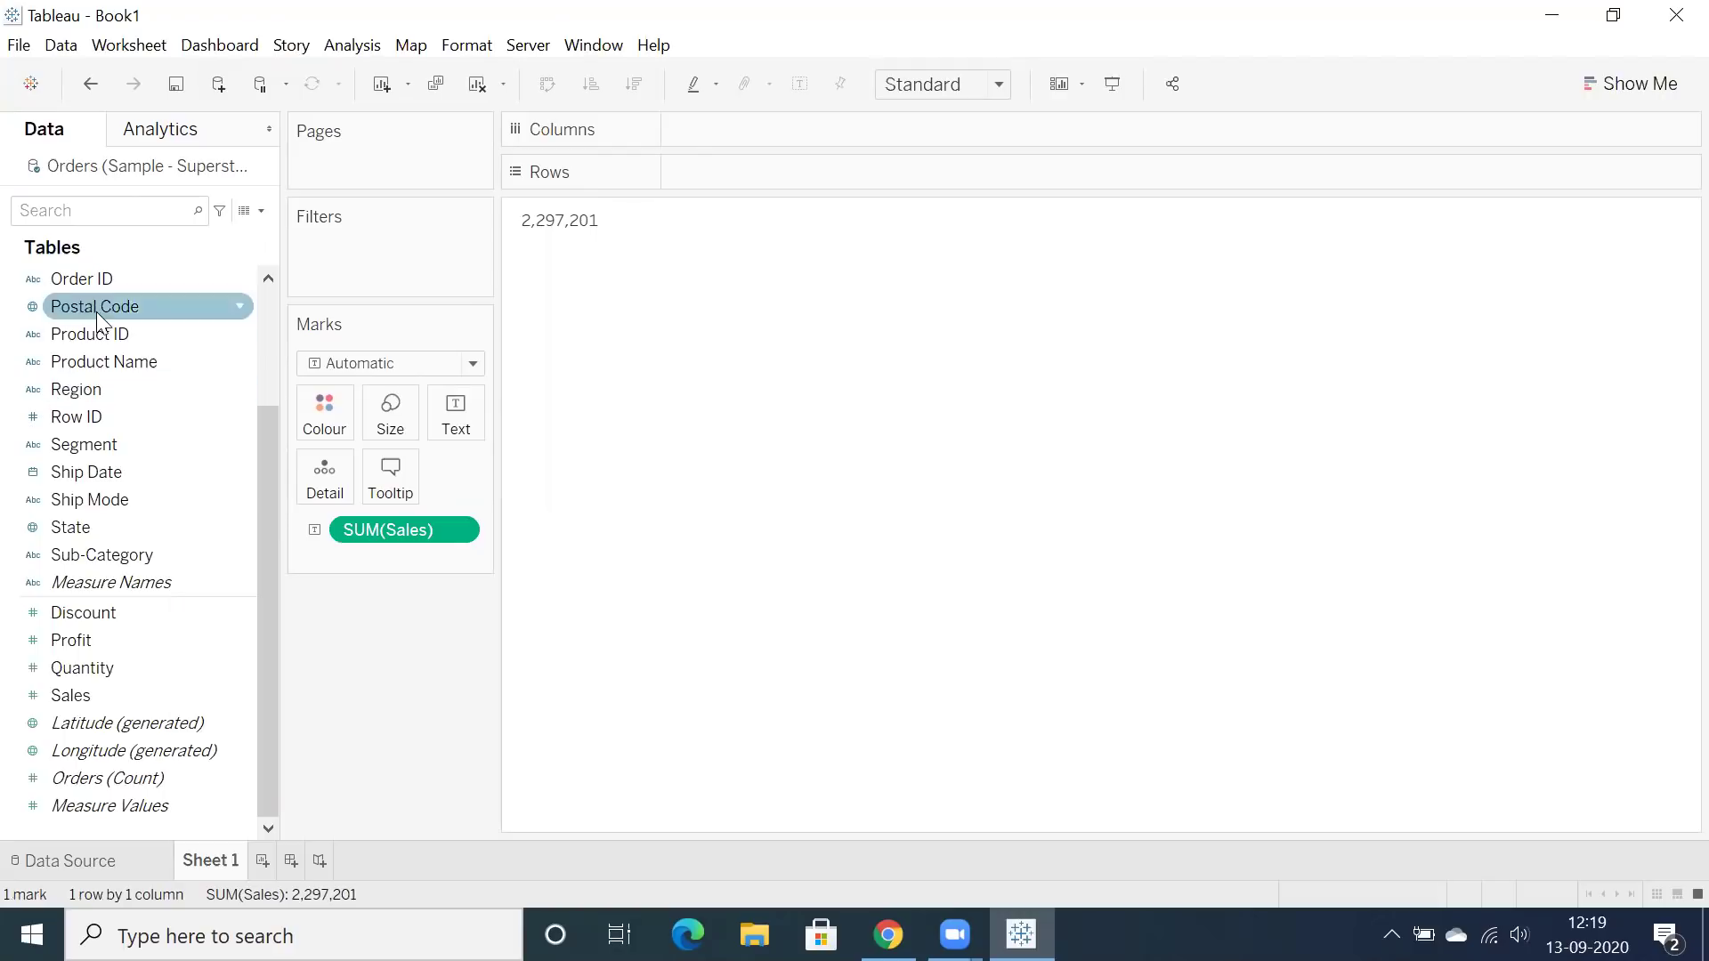
{"action": "scroll", "coordinate": [96, 316], "scroll_direction": "up", "scroll_amount": 3}
{"action": "double_click", "coordinate": [96, 283]}
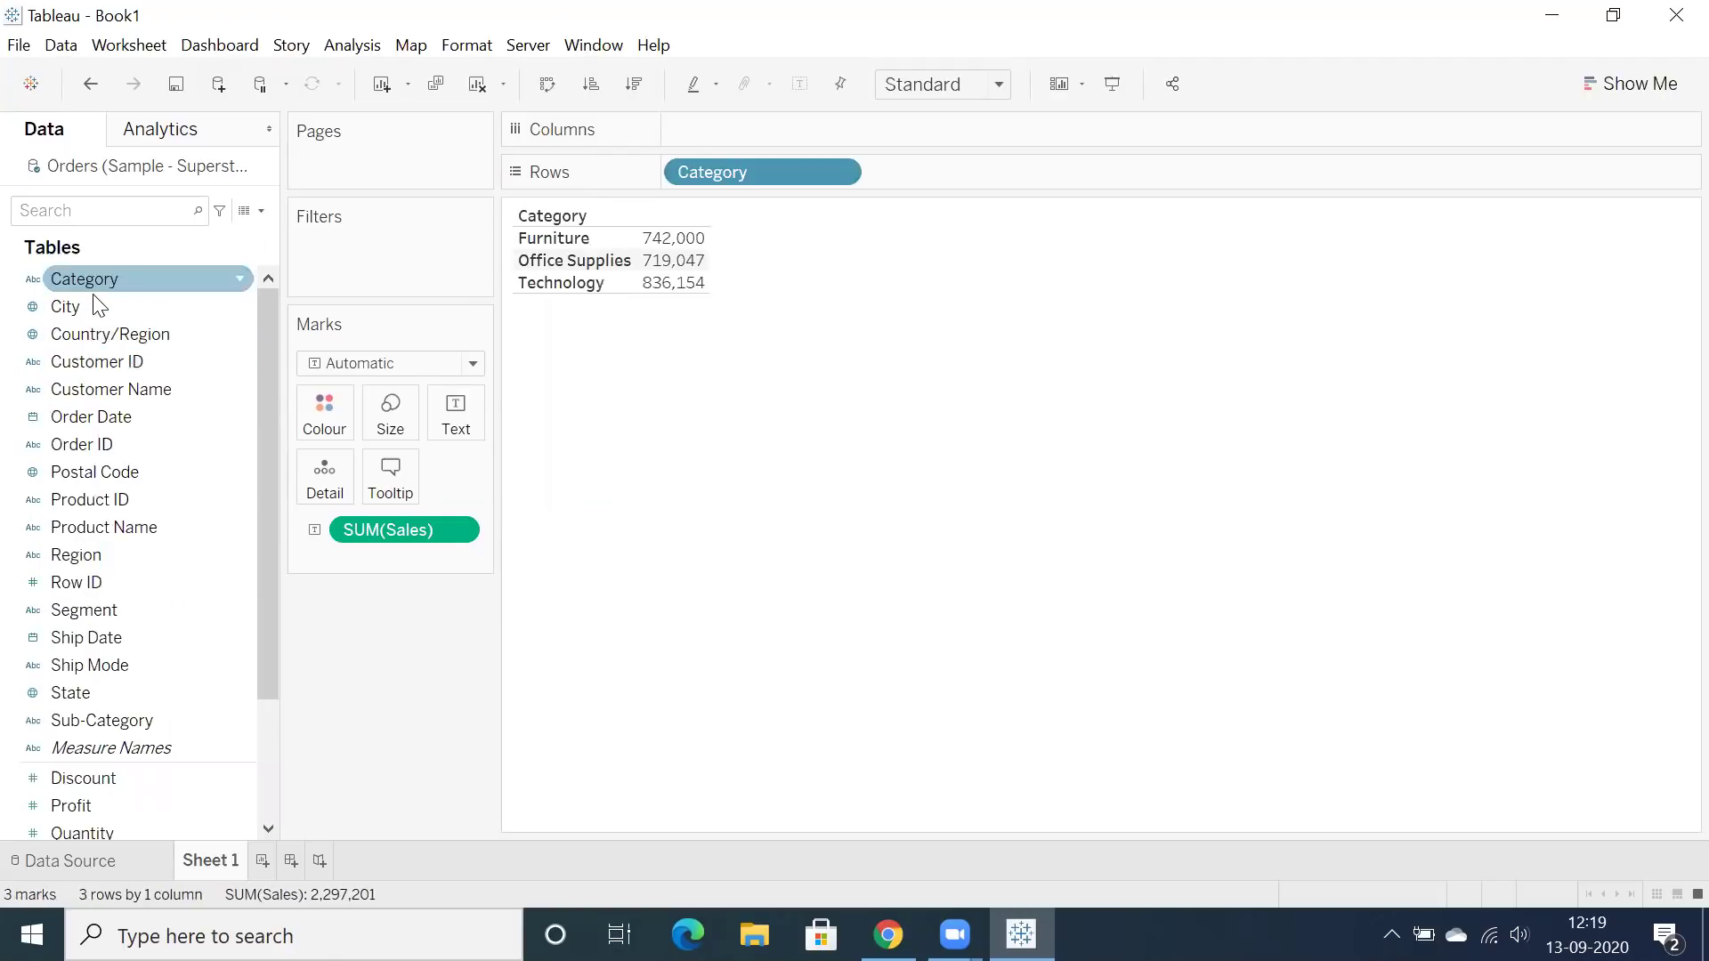
{"action": "double_click", "coordinate": [89, 719]}
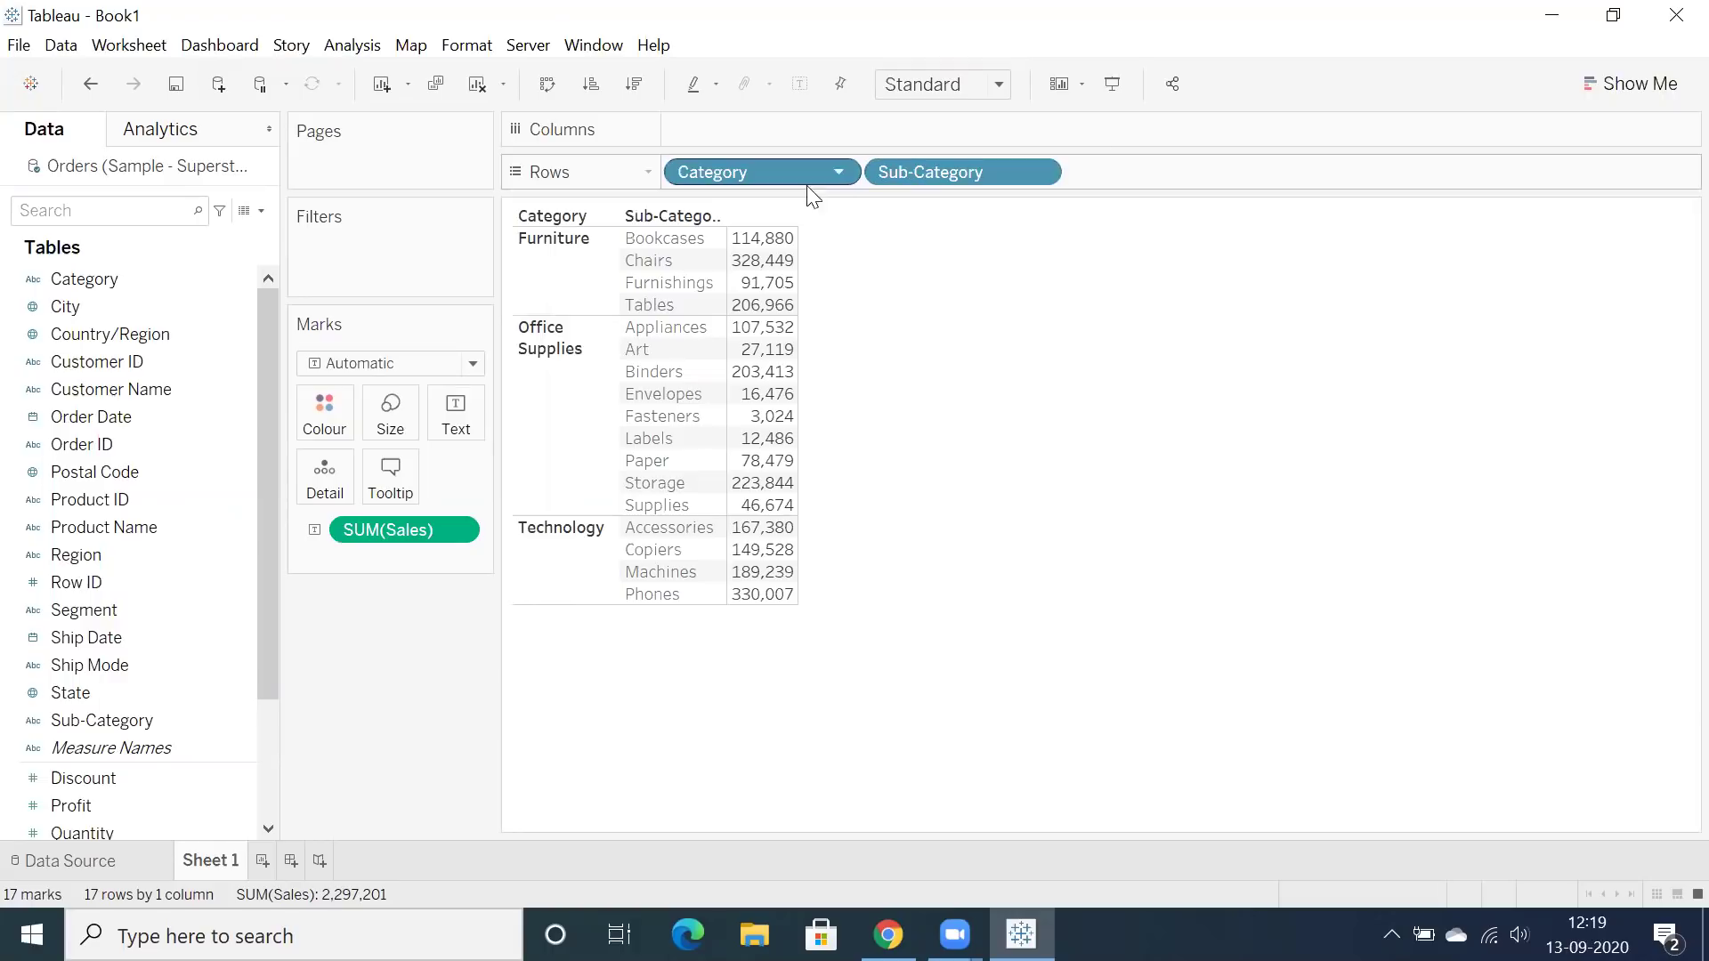
Convert Sub-Category to an attribute and select the * cells beside each category's total.
{"action": "left_click", "coordinate": [1039, 173]}
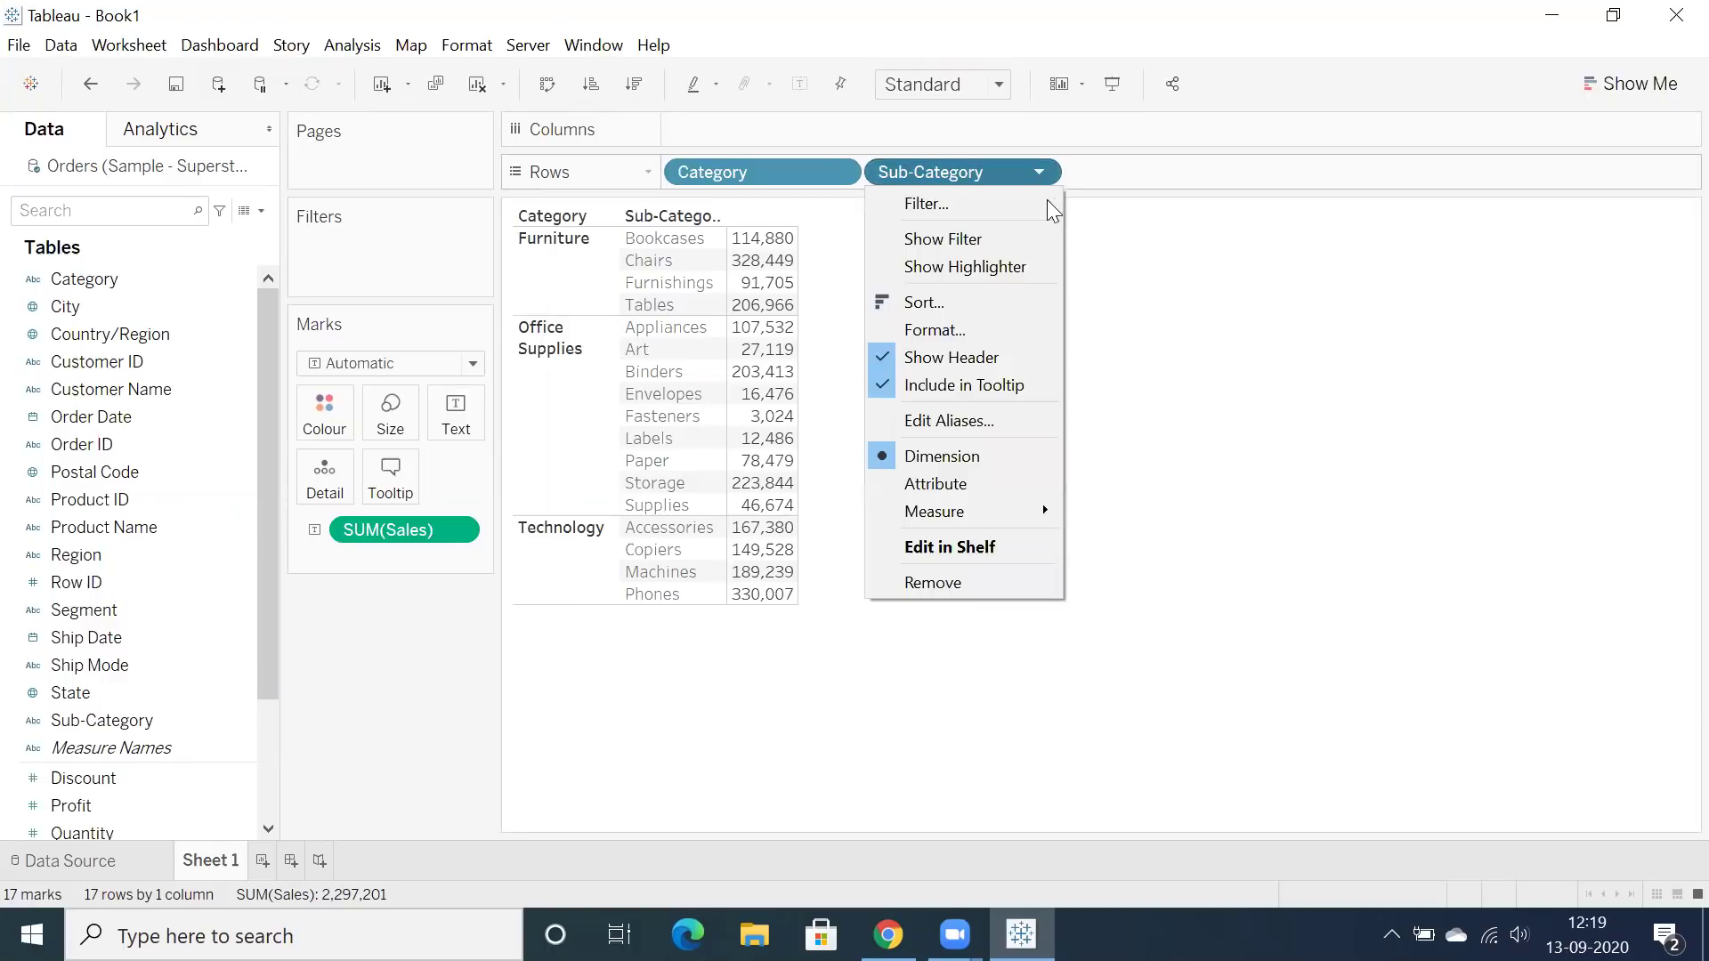
{"action": "left_click", "coordinate": [956, 487]}
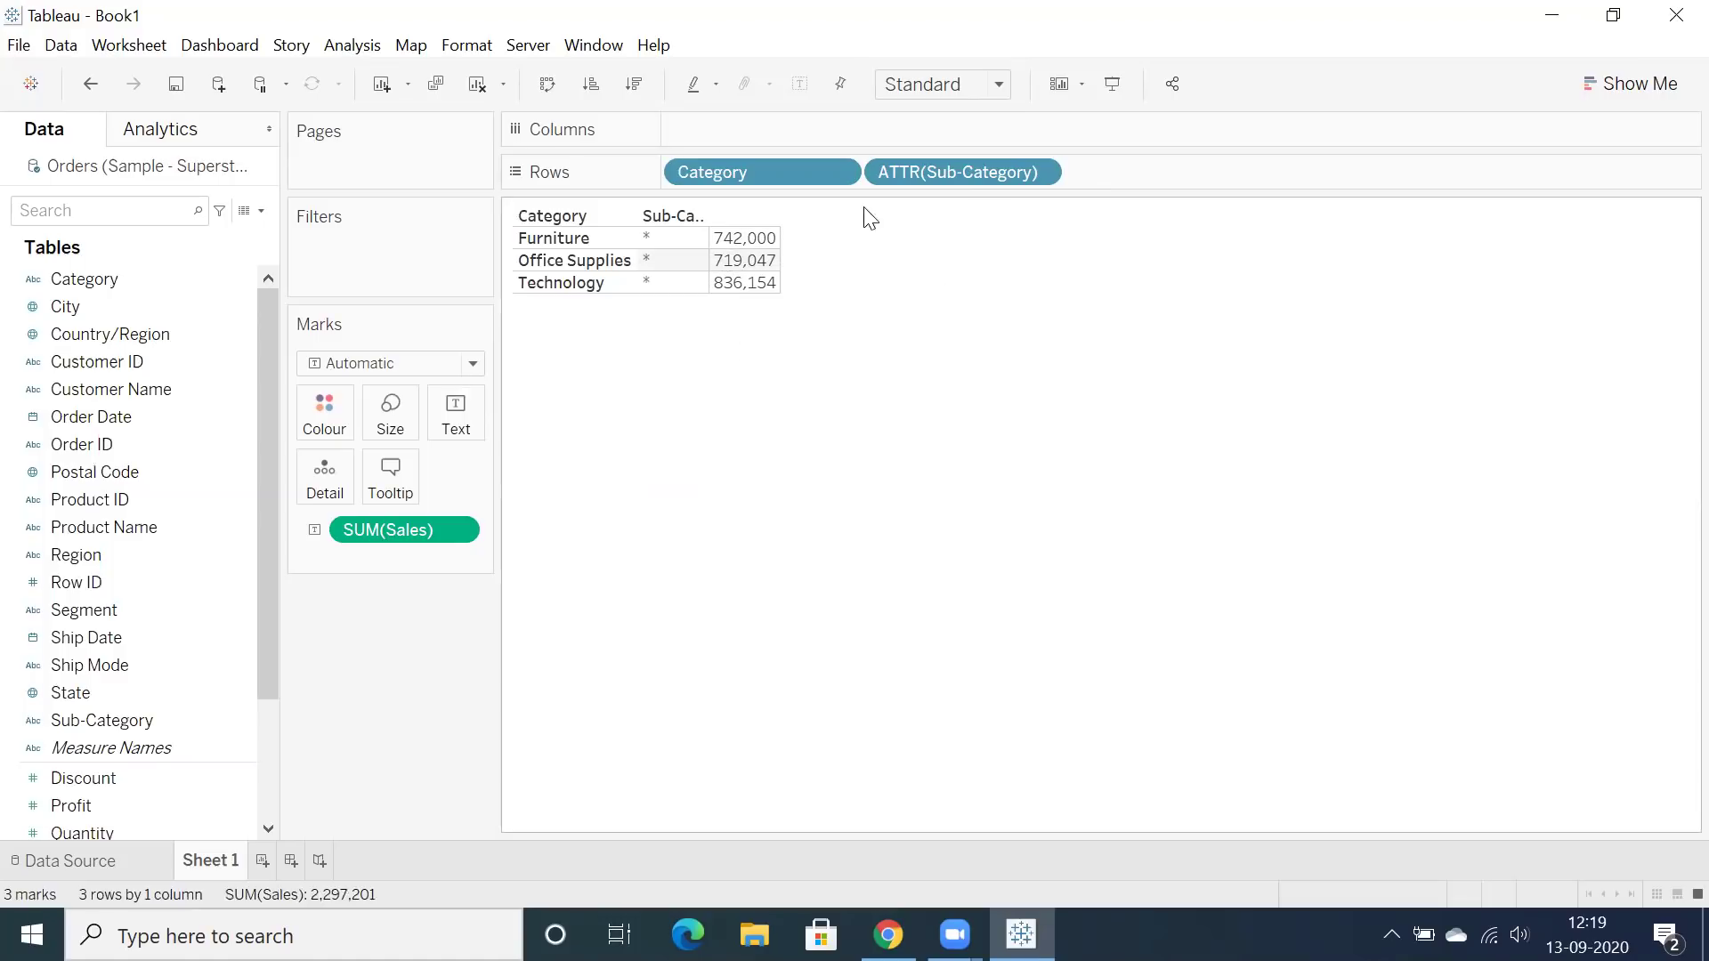
{"action": "left_click_drag", "start_coordinate": [639, 231], "coordinate": [671, 293]}
{"action": "left_click_drag", "start_coordinate": [689, 310], "coordinate": [711, 336]}
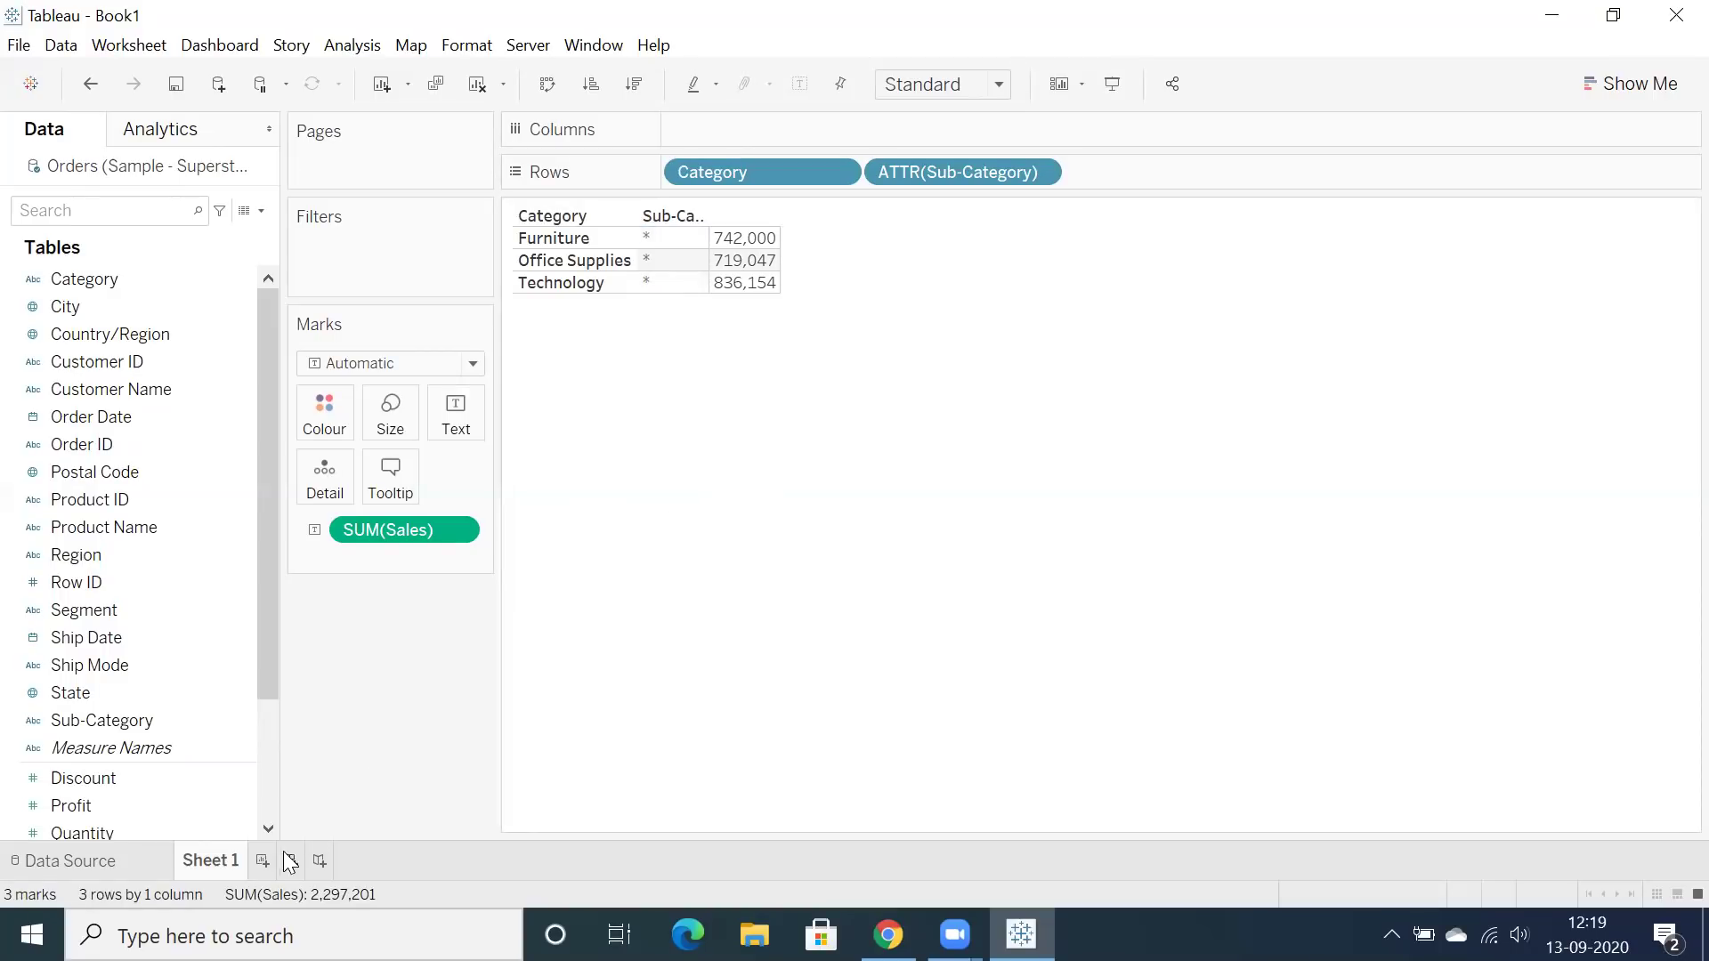
Create Sheet 2 listing Product Name rows, widened to show full names.
{"action": "left_click", "coordinate": [261, 859]}
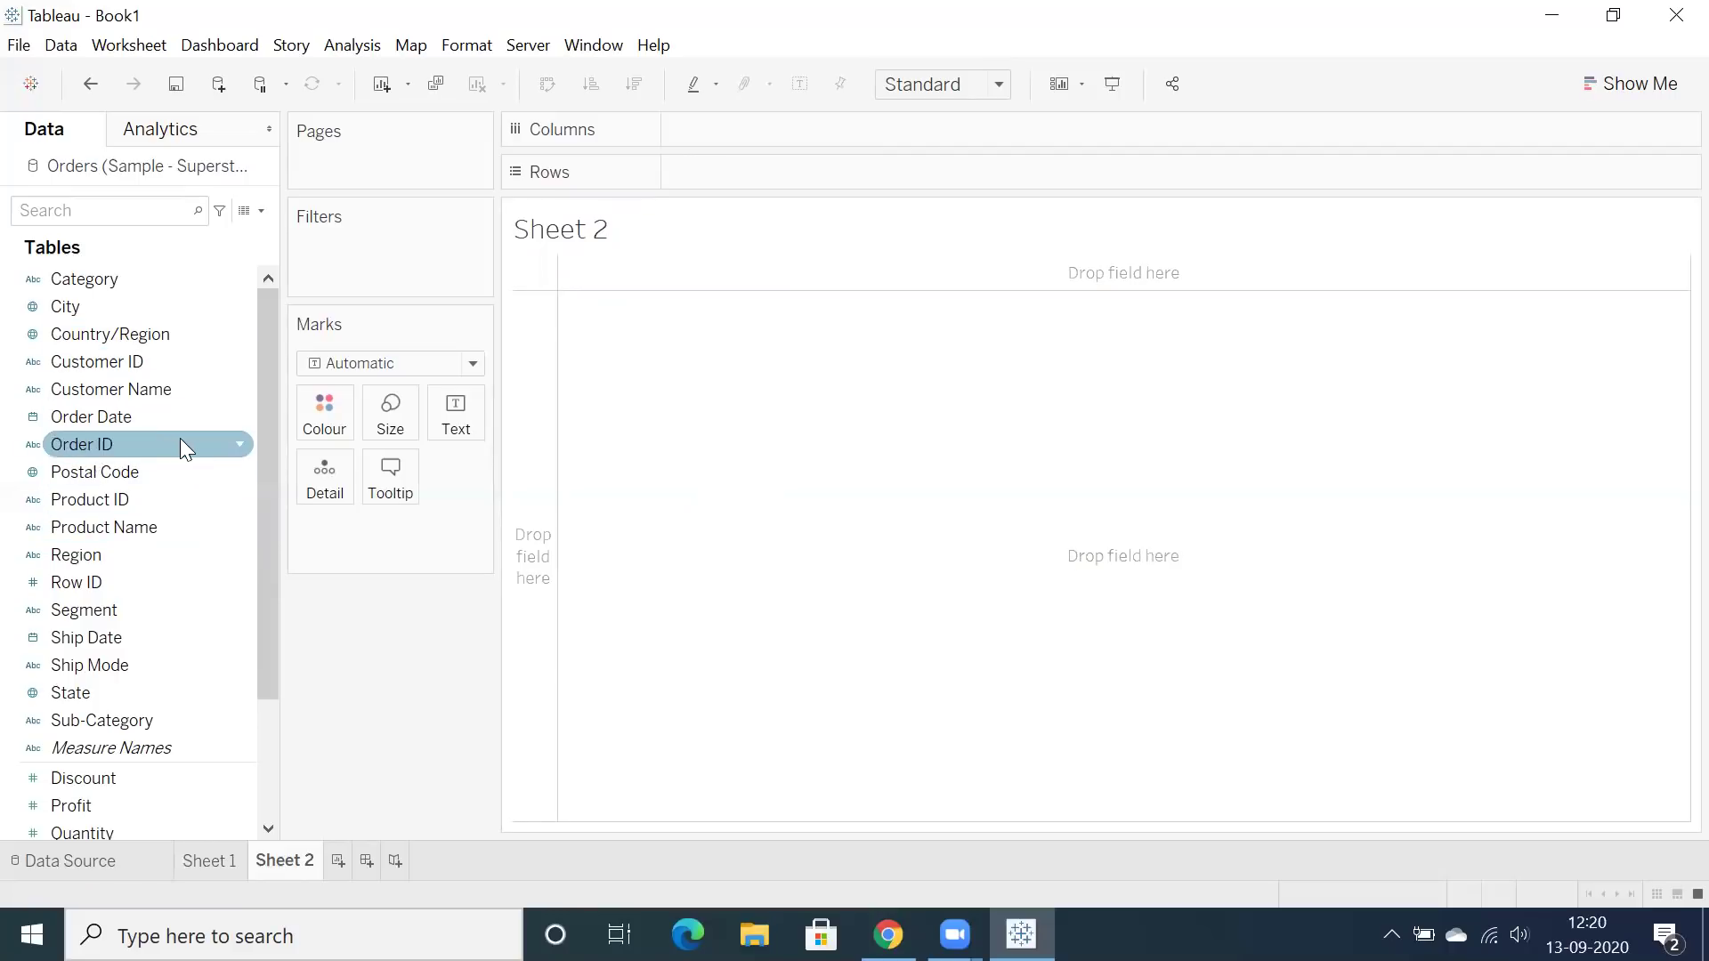
{"action": "double_click", "coordinate": [108, 523]}
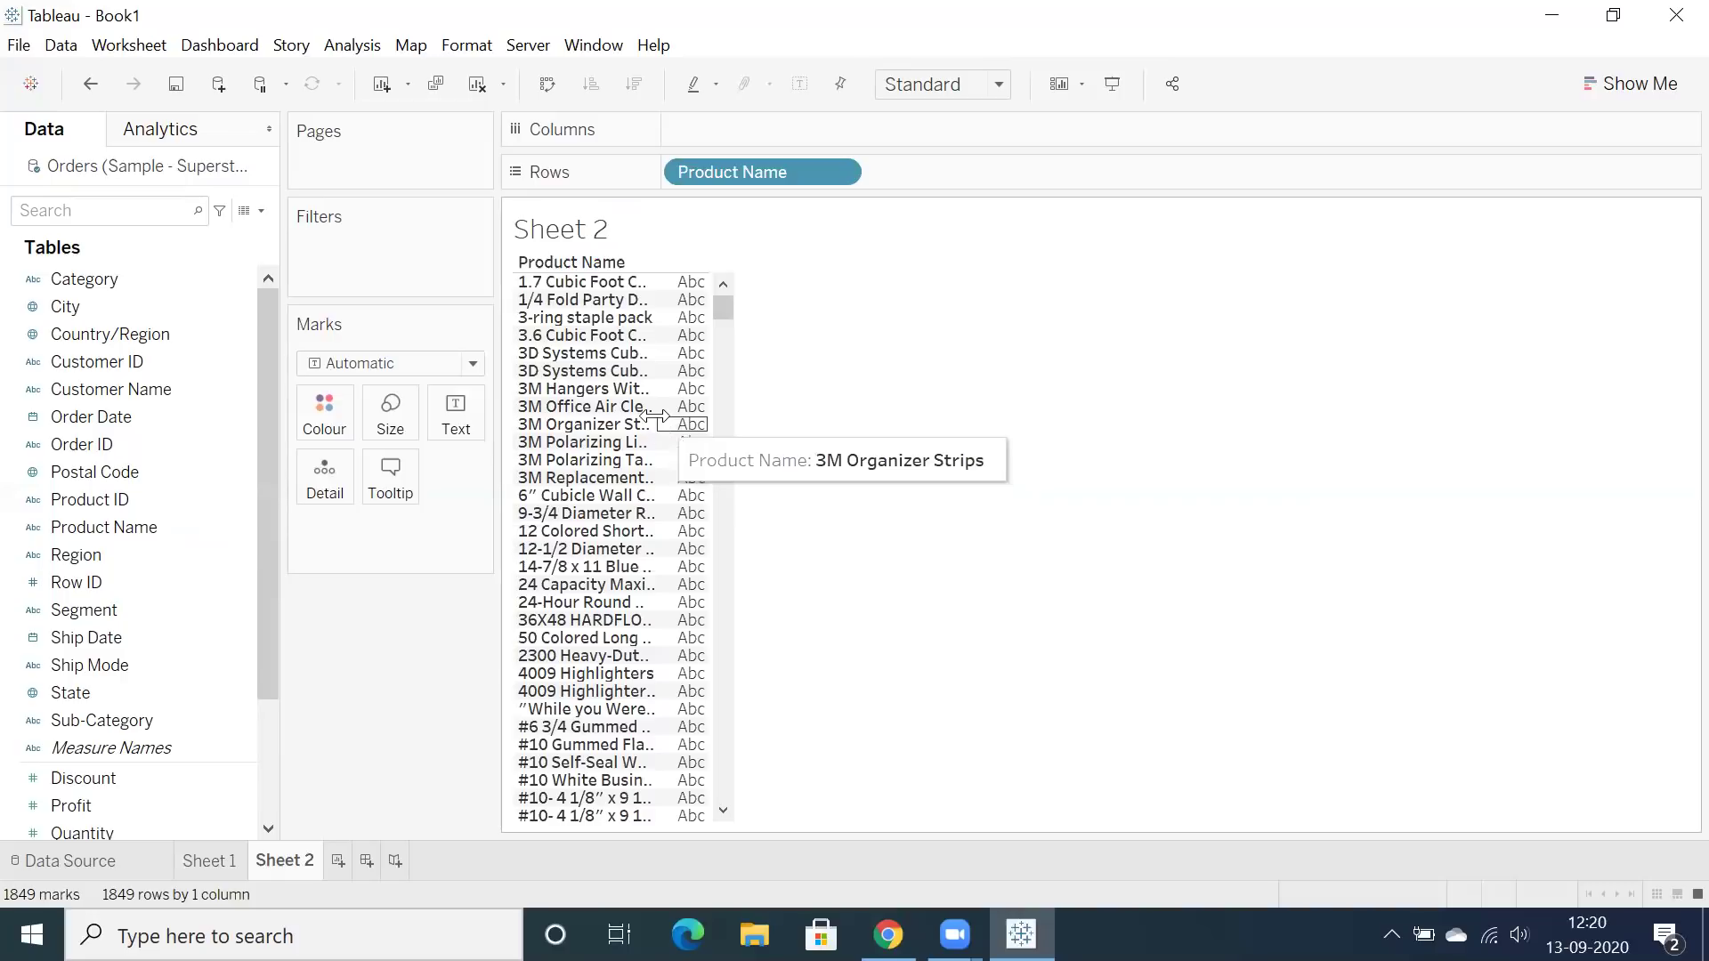
{"action": "left_click_drag", "start_coordinate": [704, 423], "coordinate": [925, 422]}
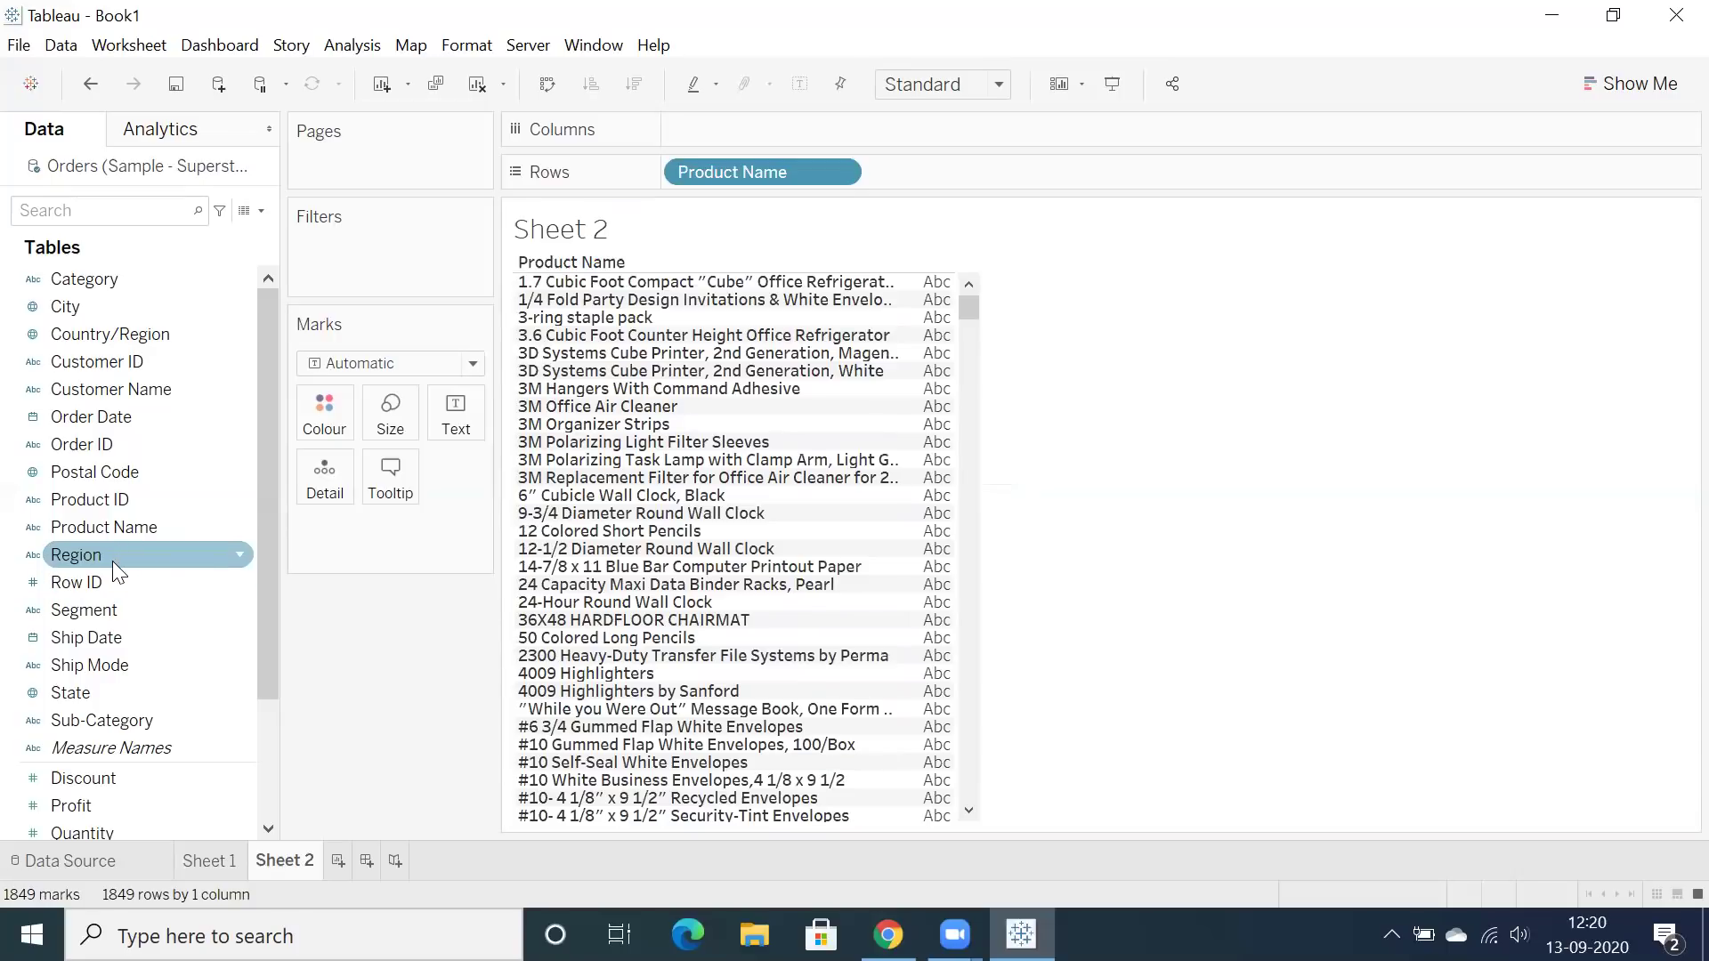
Put Order ID on Rows after Product Name and drag Sales into the view.
{"action": "left_click", "coordinate": [86, 443]}
{"action": "left_click_drag", "start_coordinate": [525, 398], "coordinate": [948, 295]}
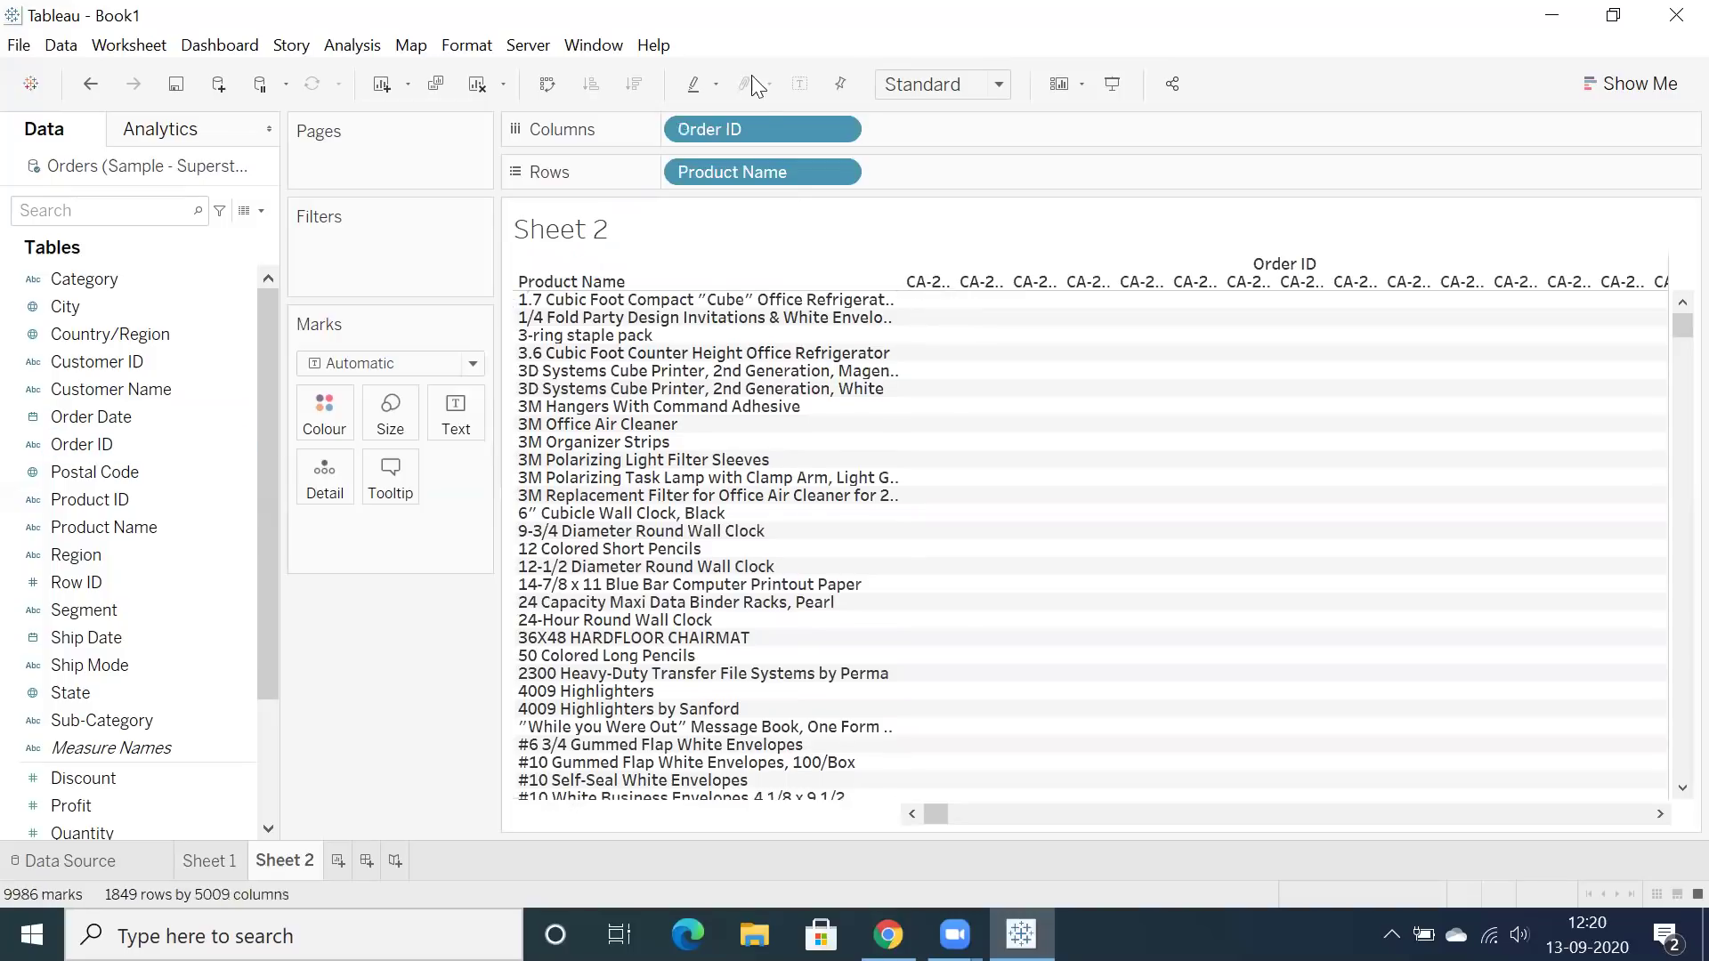
{"action": "left_click_drag", "start_coordinate": [844, 143], "coordinate": [999, 164]}
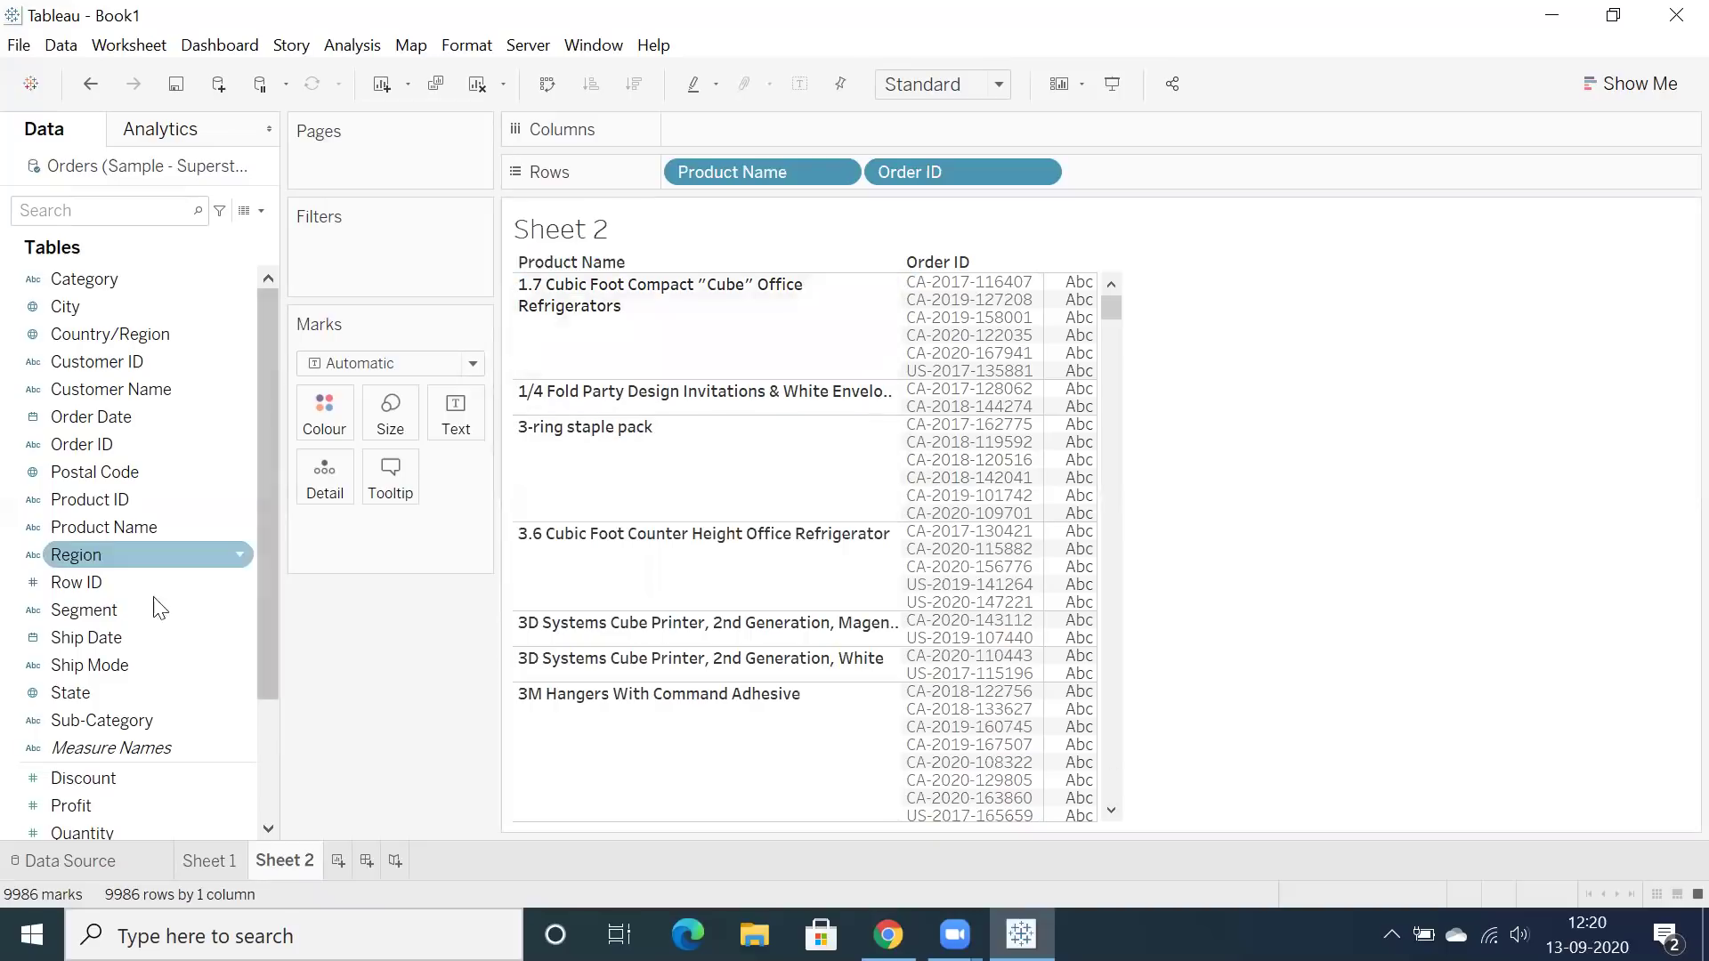
{"action": "scroll", "coordinate": [93, 755], "scroll_direction": "down", "scroll_amount": 1}
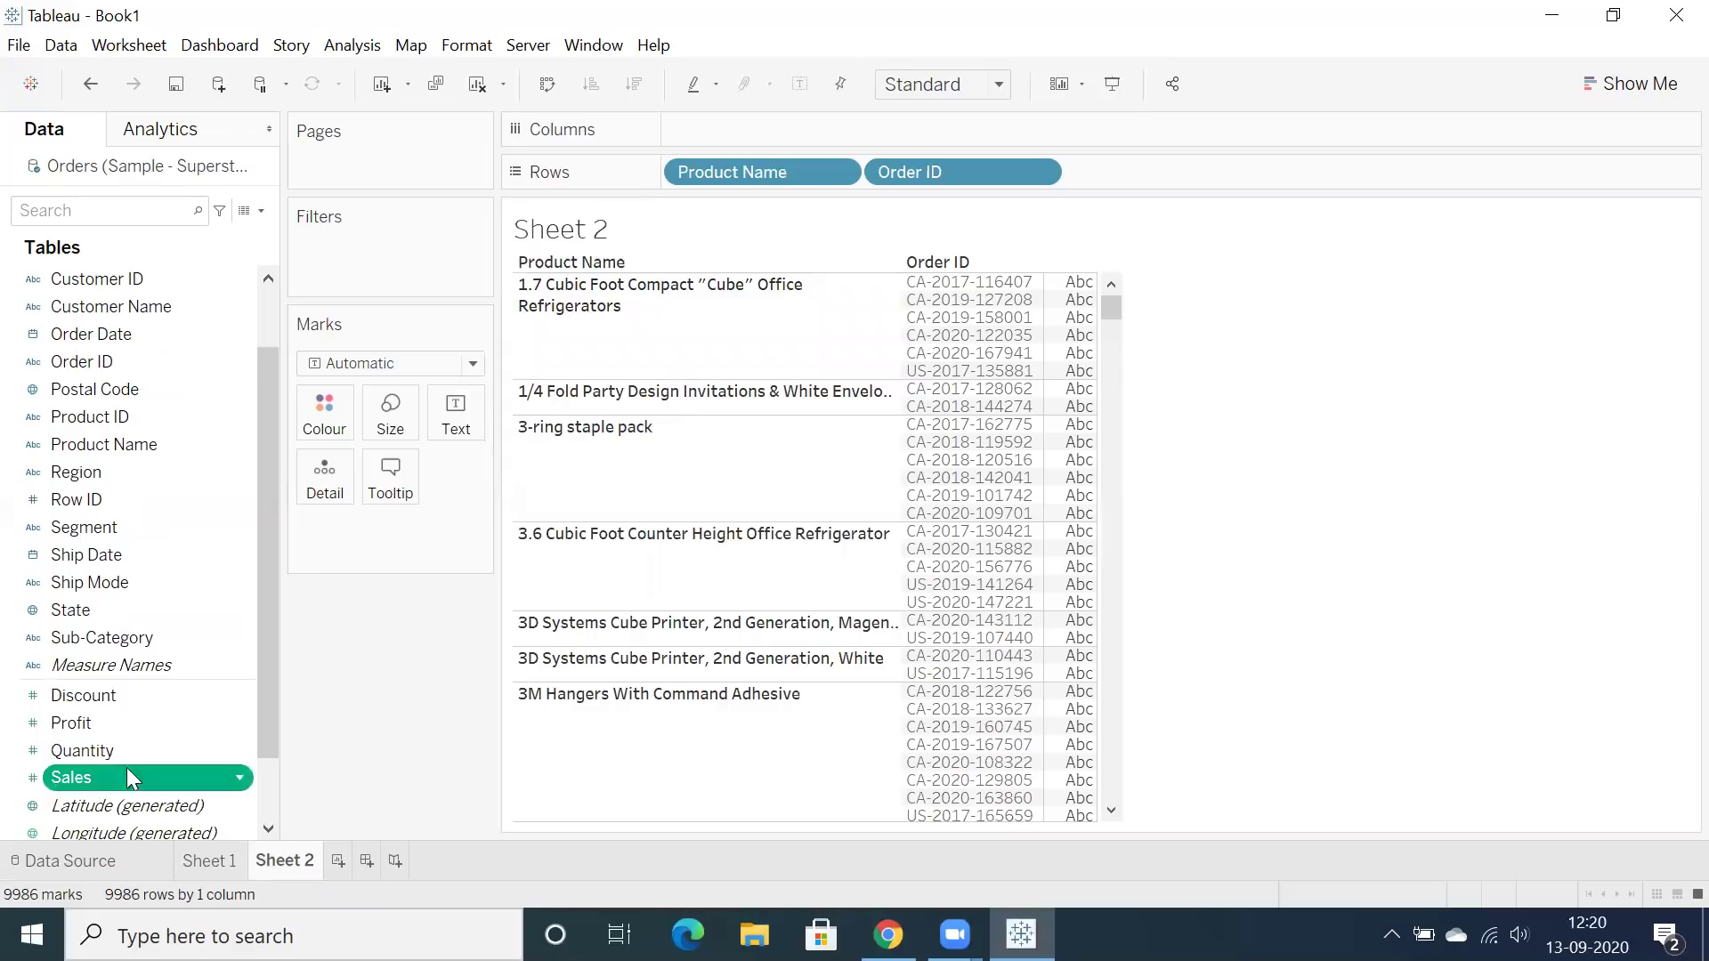
{"action": "left_click_drag", "start_coordinate": [126, 774], "coordinate": [1170, 334]}
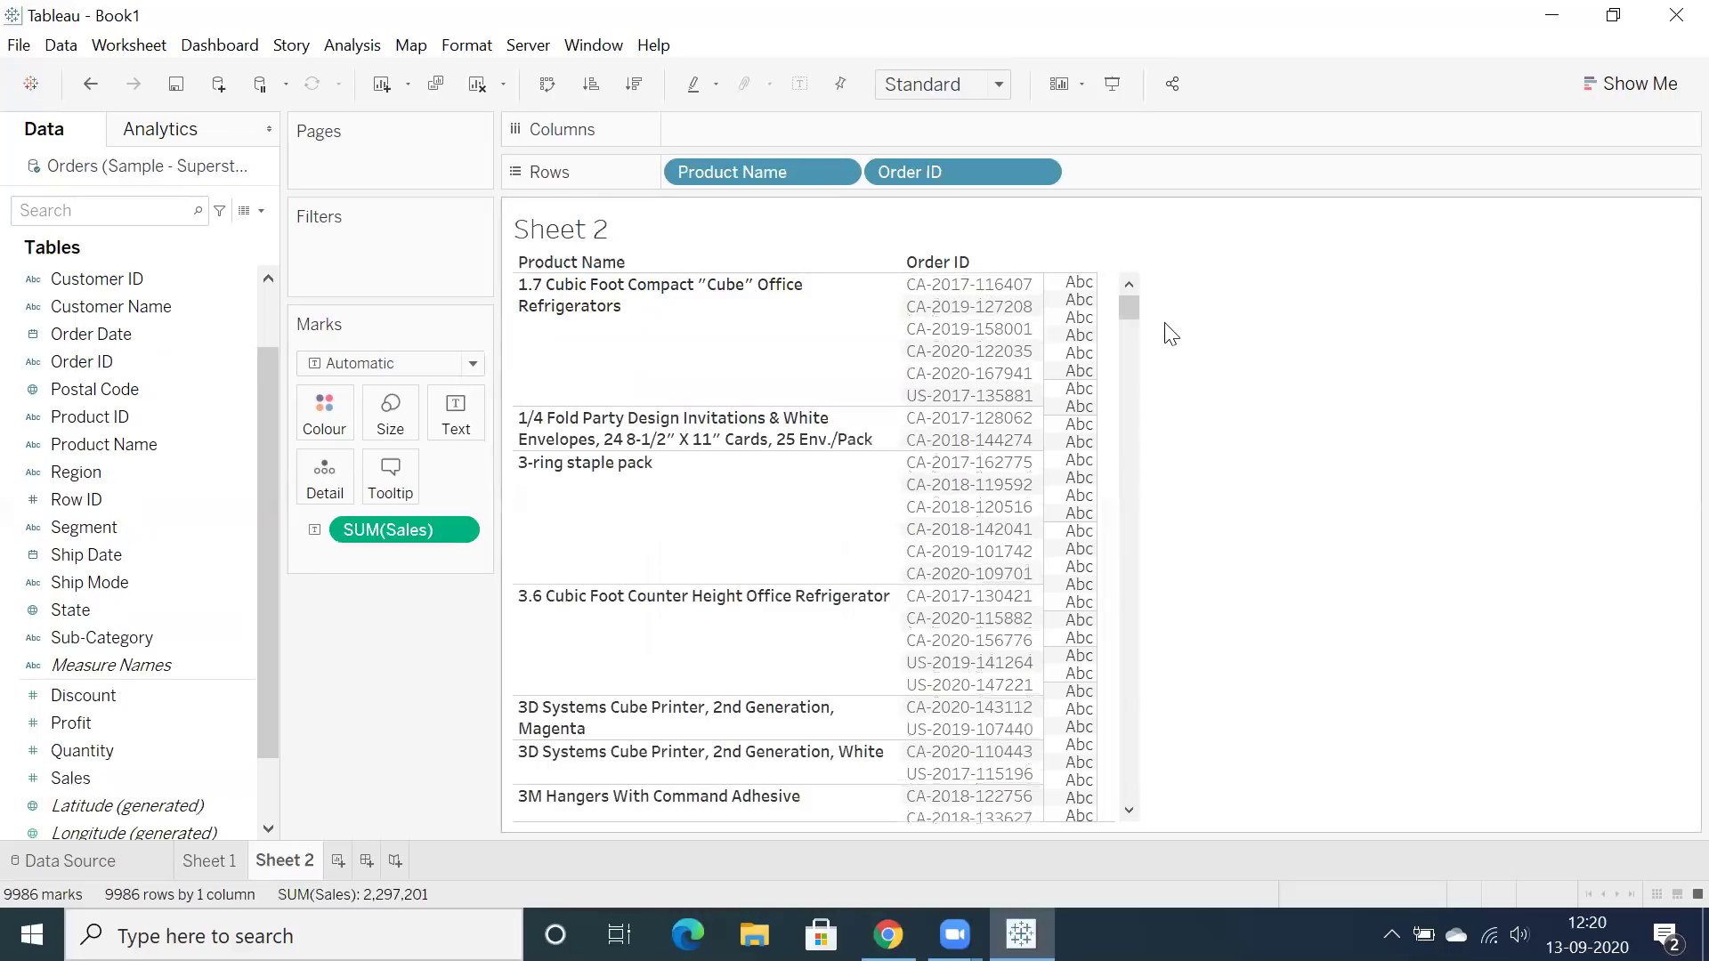
Convert Order ID to ATTR(Order ID) and scroll through the 1849-mark table's * rows.
{"action": "left_click", "coordinate": [1040, 171]}
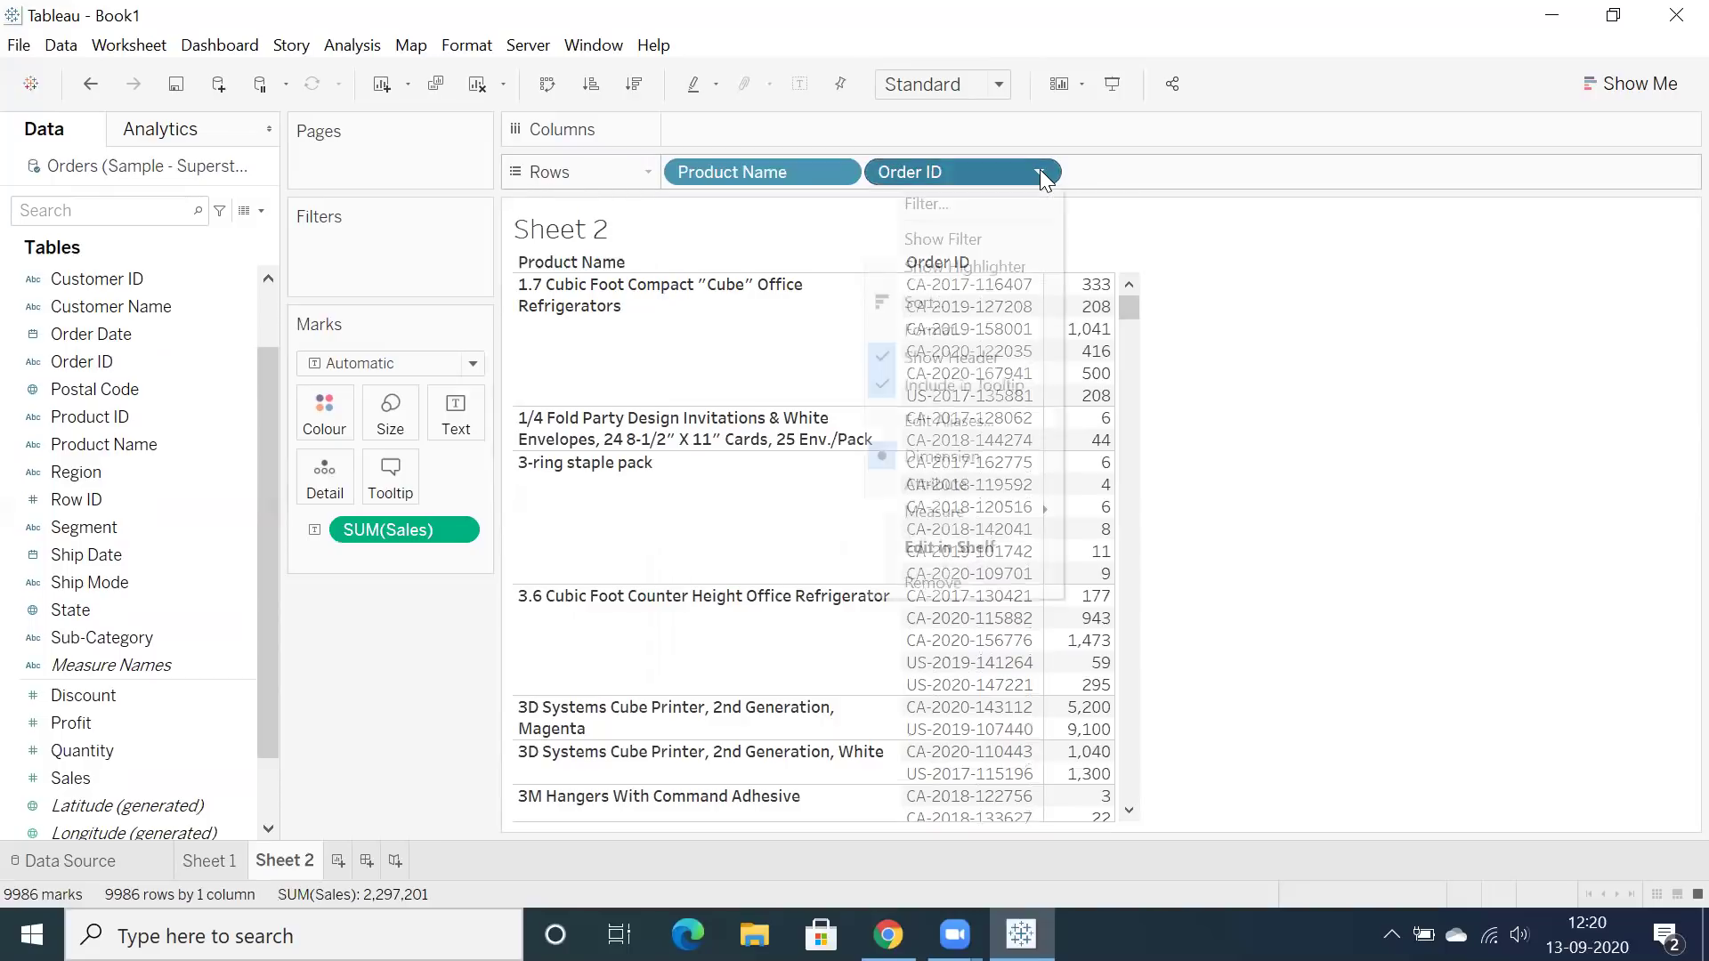
{"action": "left_click", "coordinate": [933, 486]}
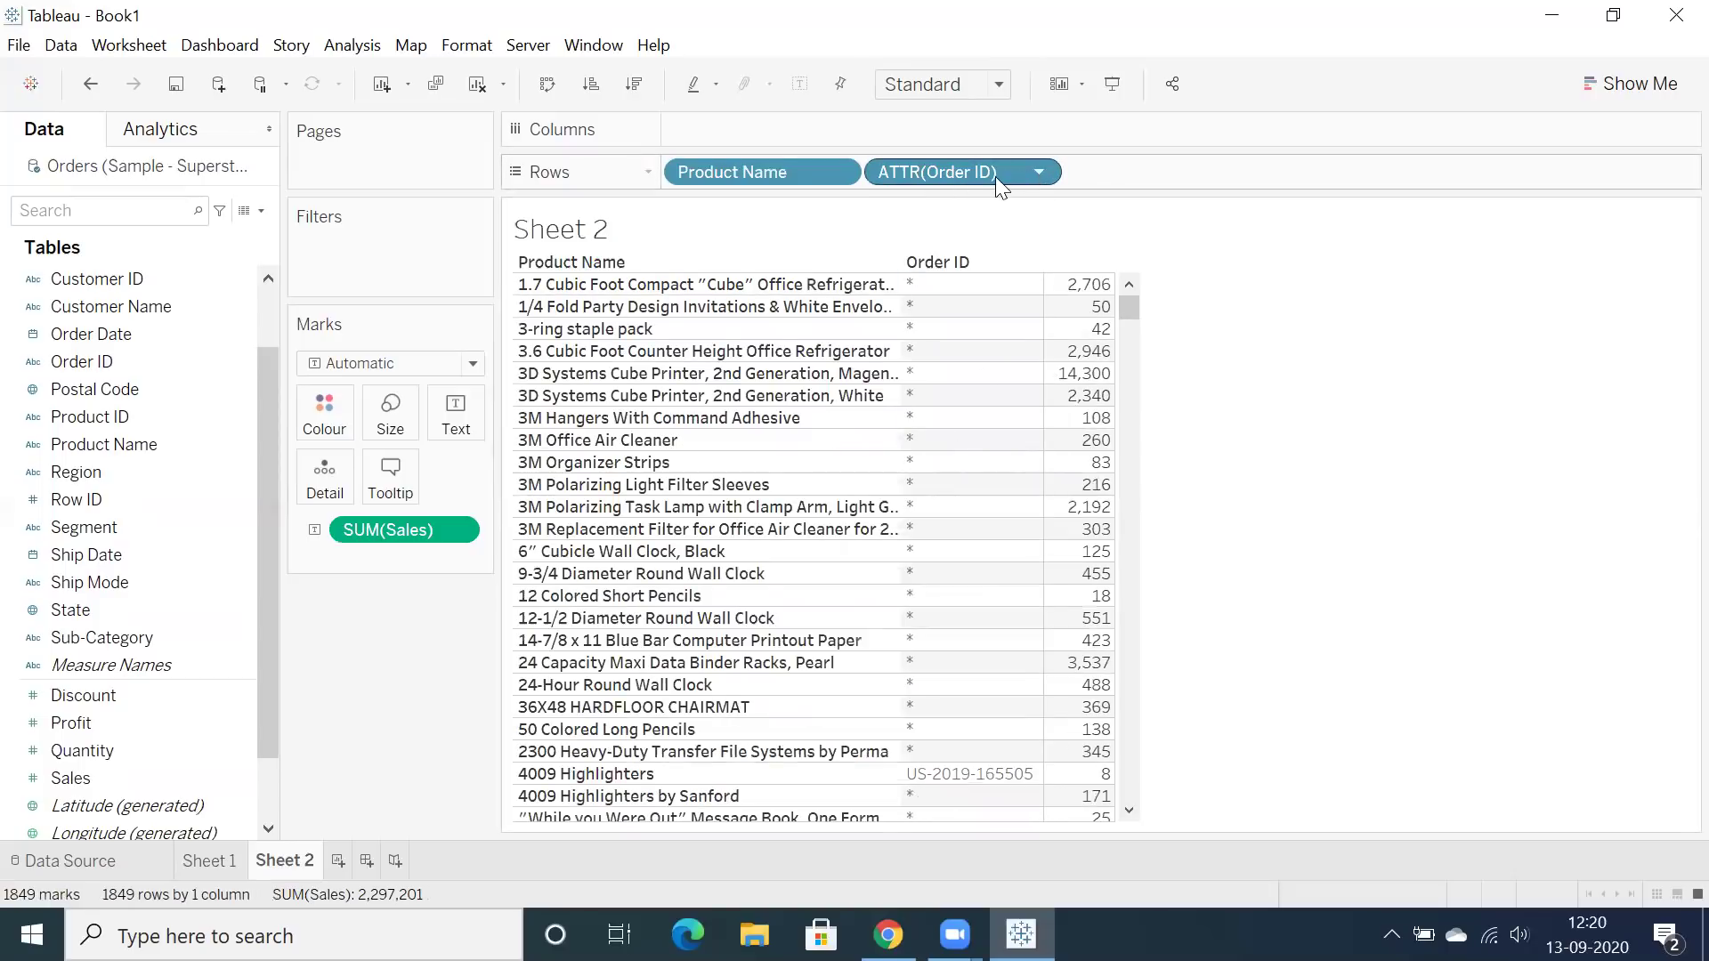
{"action": "scroll", "coordinate": [986, 598], "scroll_direction": "down", "scroll_amount": 1}
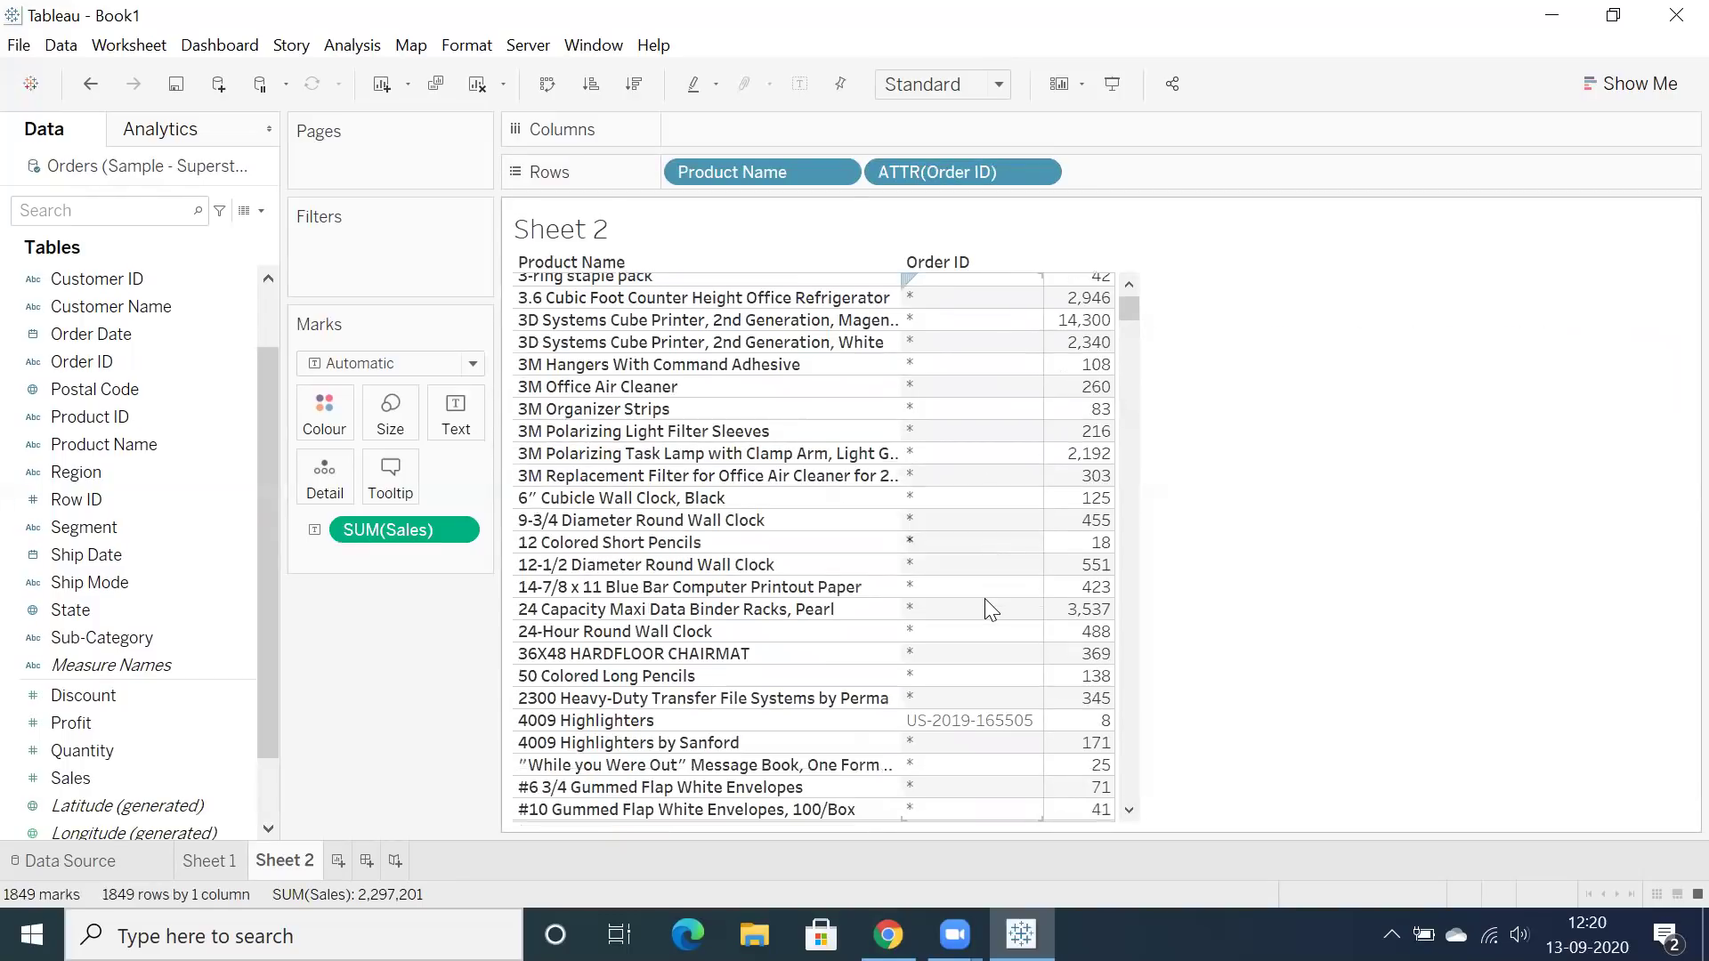
{"action": "scroll", "coordinate": [984, 599], "scroll_direction": "down", "scroll_amount": 2}
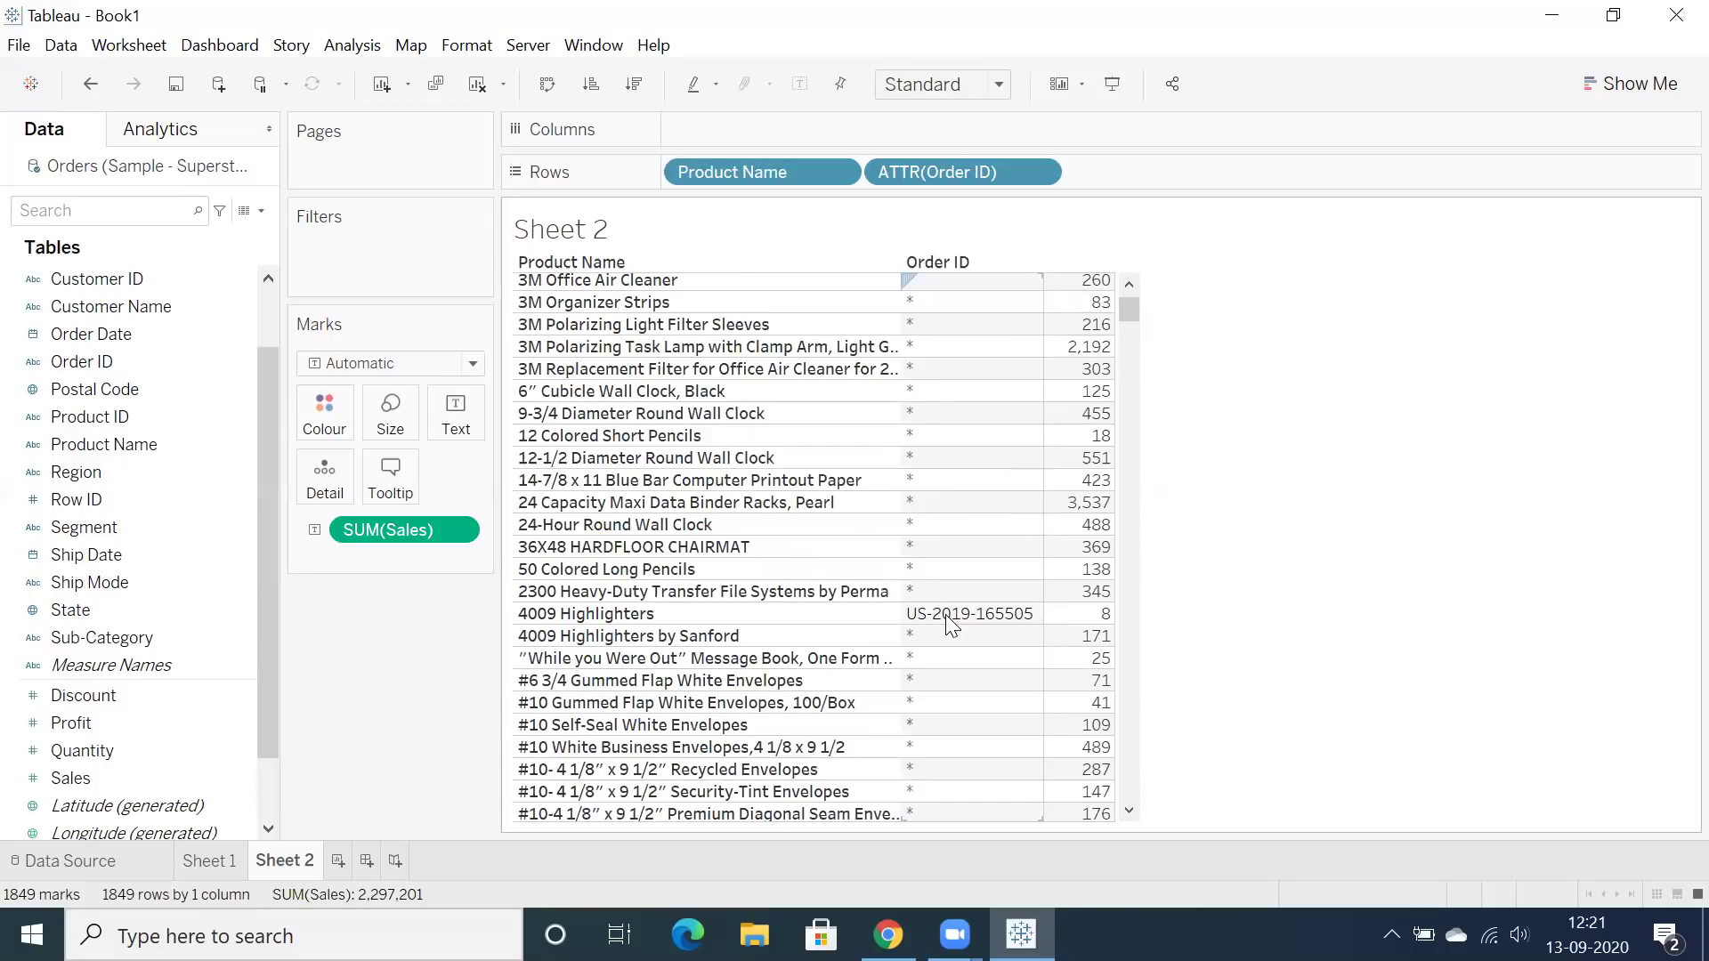
{"action": "scroll", "coordinate": [956, 605], "scroll_direction": "down", "scroll_amount": 3}
{"action": "scroll", "coordinate": [961, 534], "scroll_direction": "up", "scroll_amount": 6}
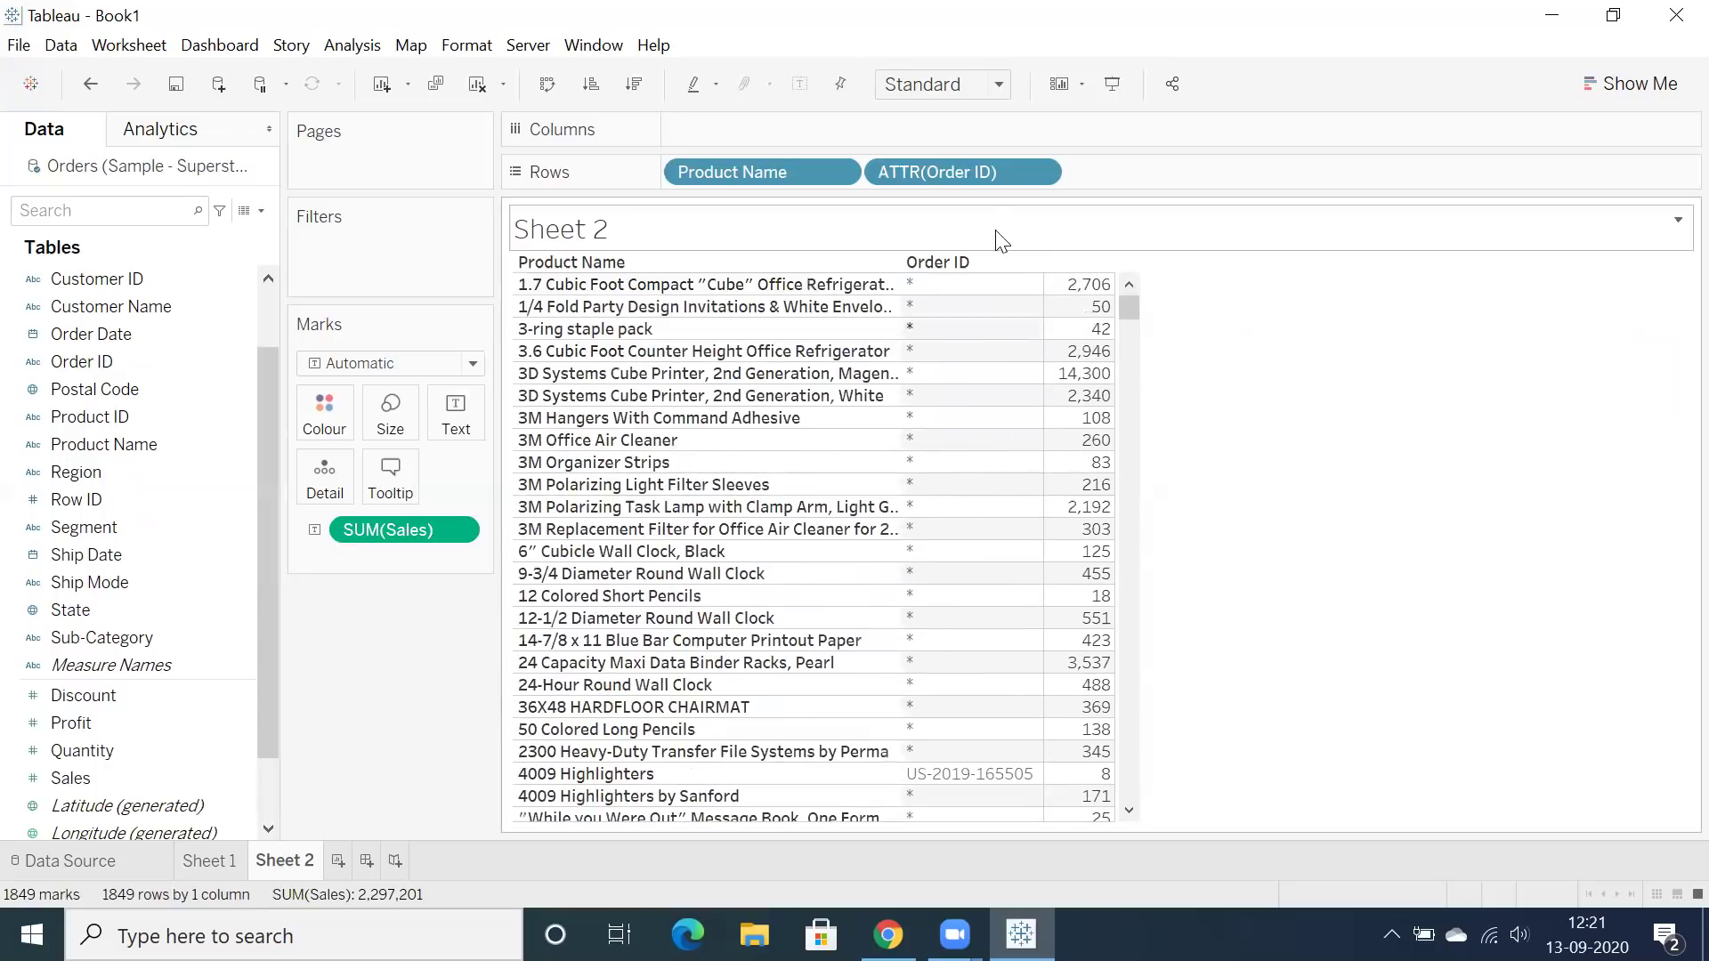
Add an ATTR(Order ID) filter keeping only the * value, then start blank Sheet 3.
{"action": "left_click", "coordinate": [1038, 171]}
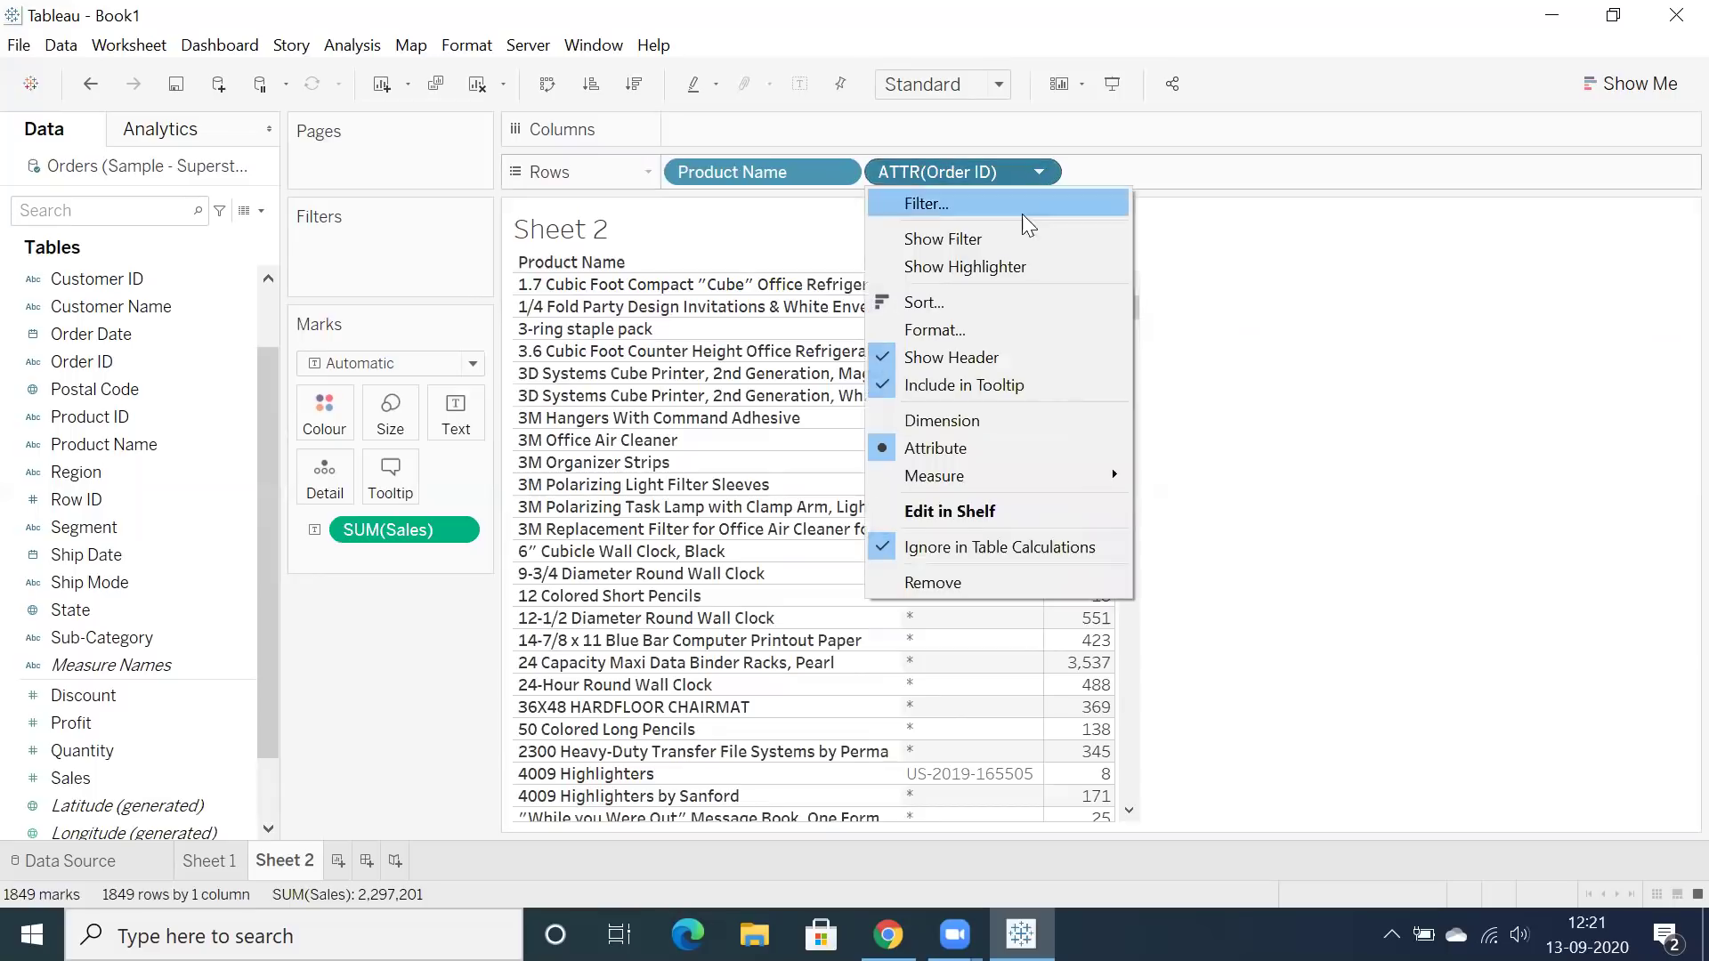
{"action": "left_click", "coordinate": [974, 239]}
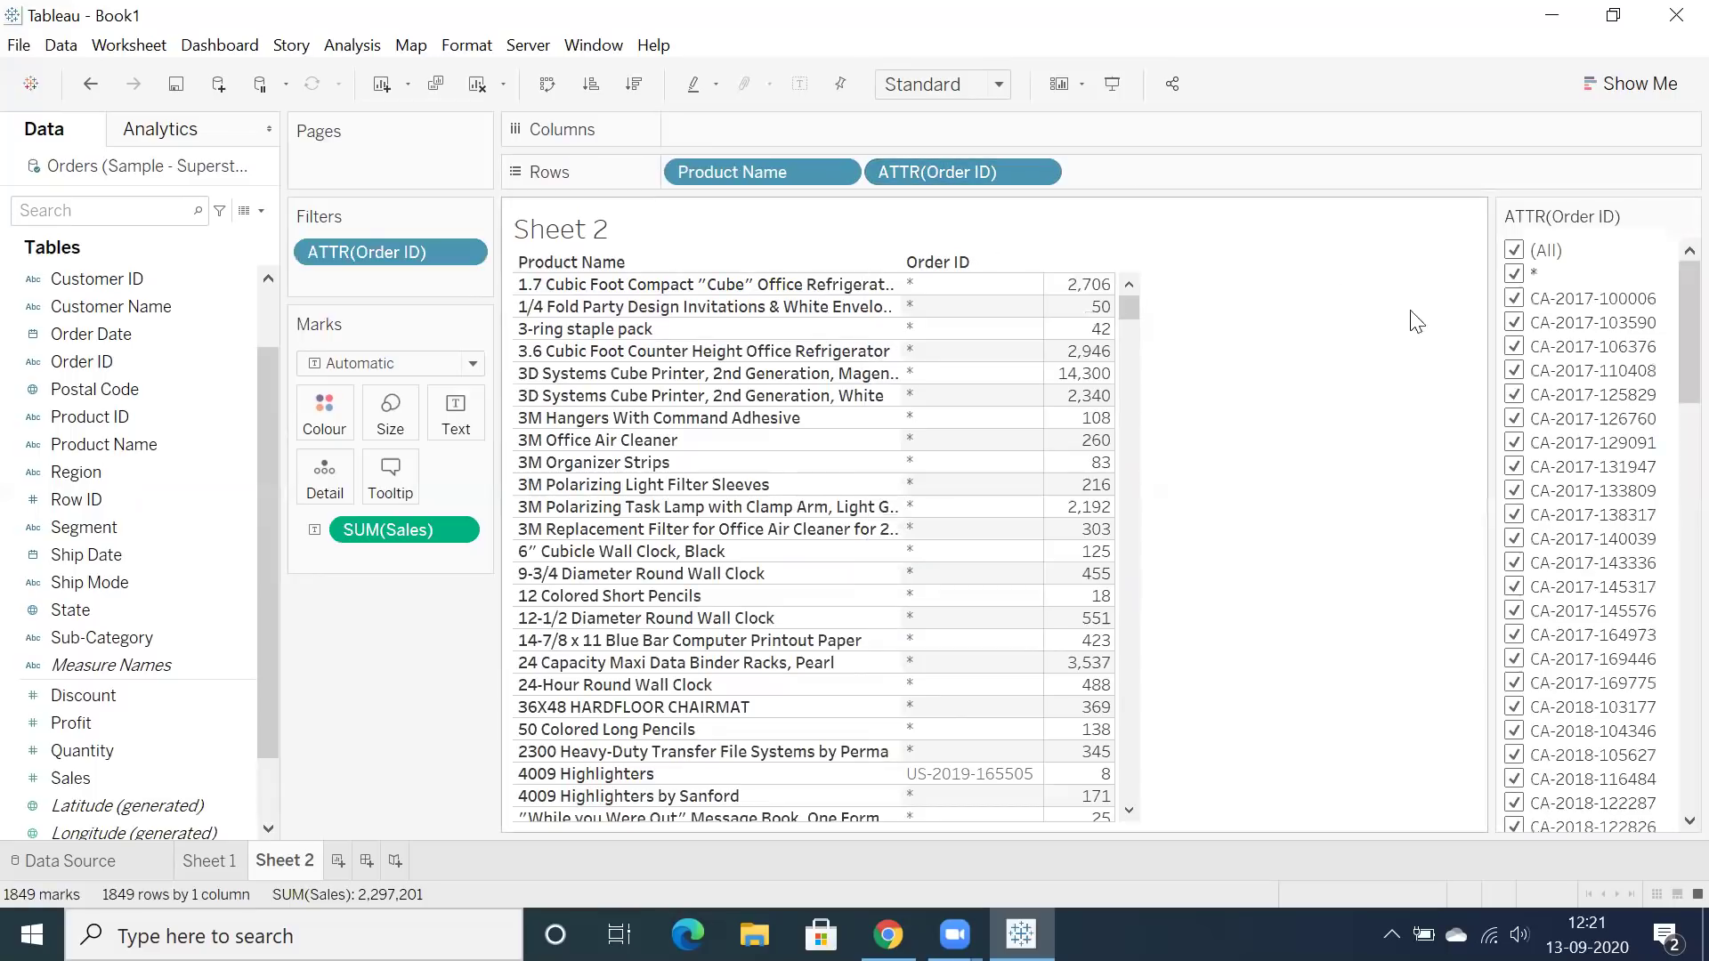
{"action": "left_click", "coordinate": [1520, 275]}
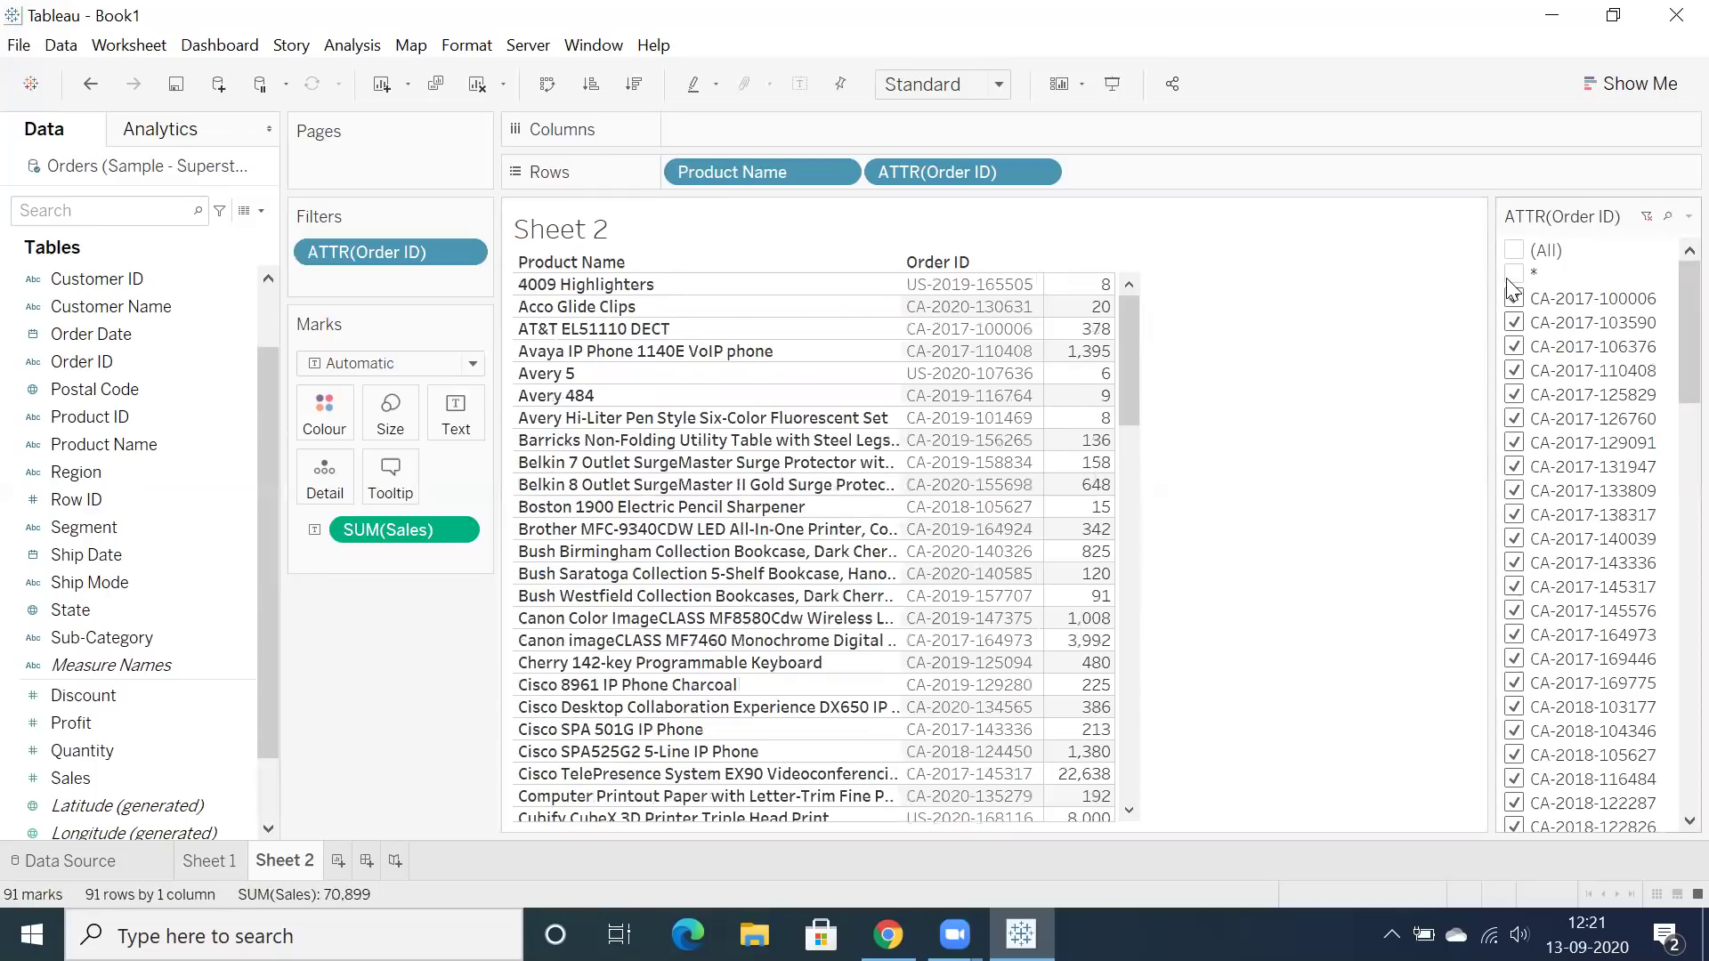
{"action": "left_click_drag", "start_coordinate": [1123, 316], "coordinate": [1175, 305]}
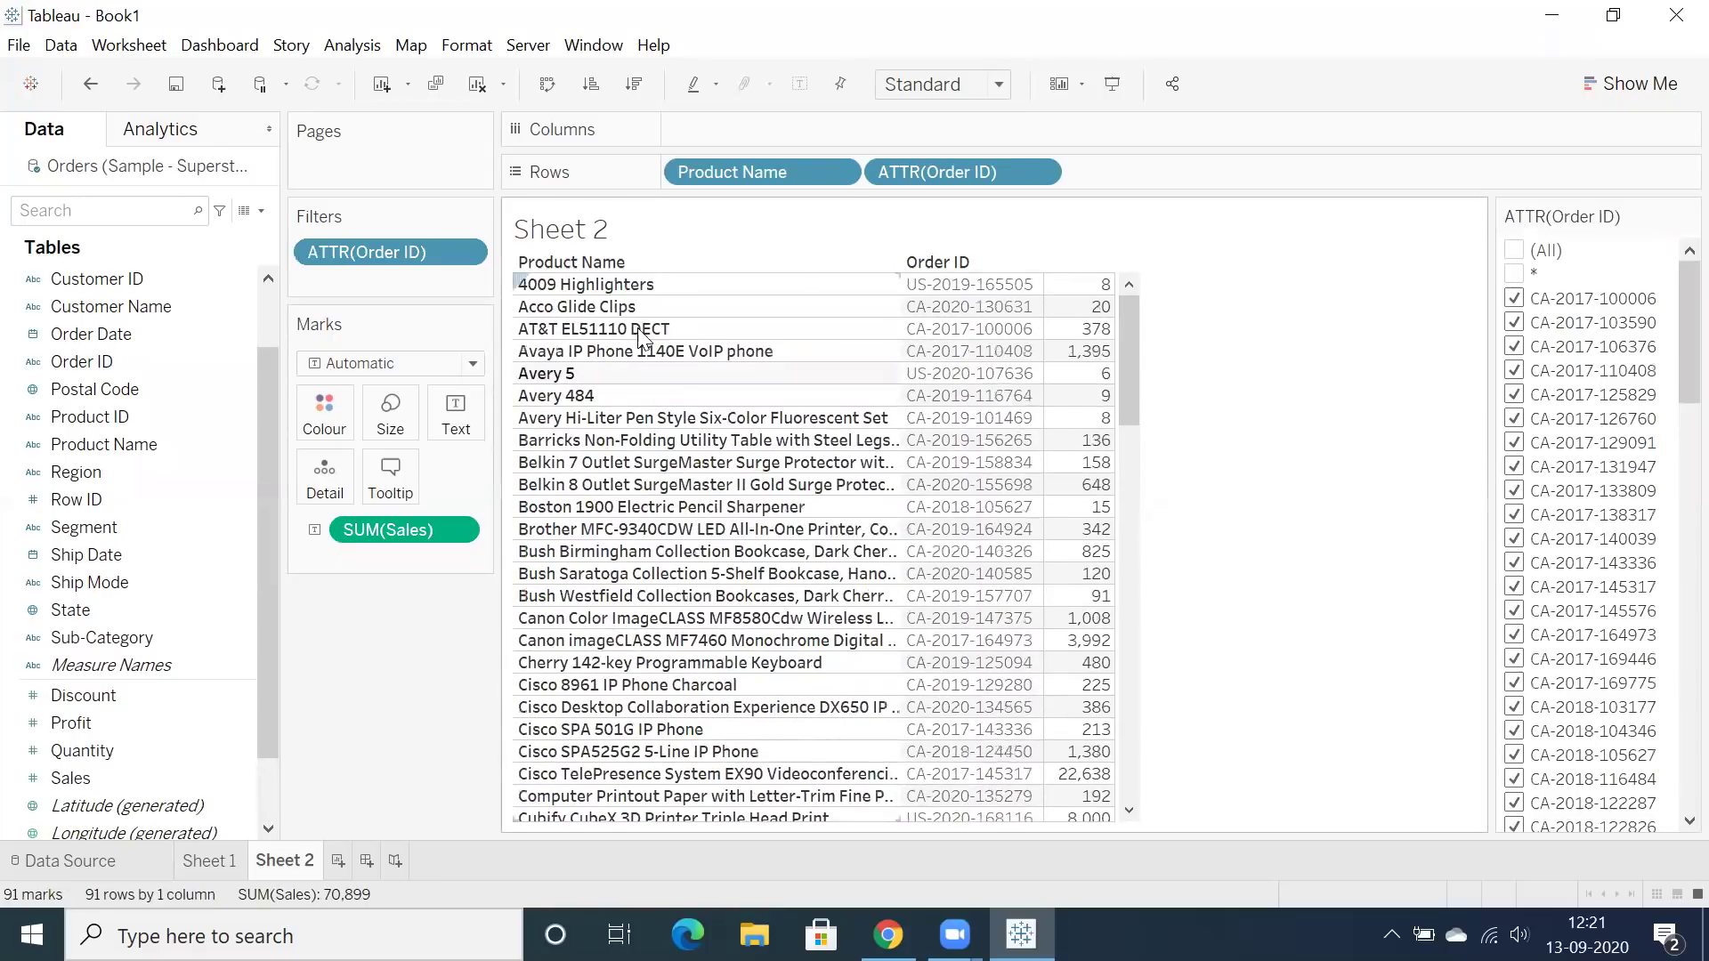
{"action": "left_click", "coordinate": [1514, 250]}
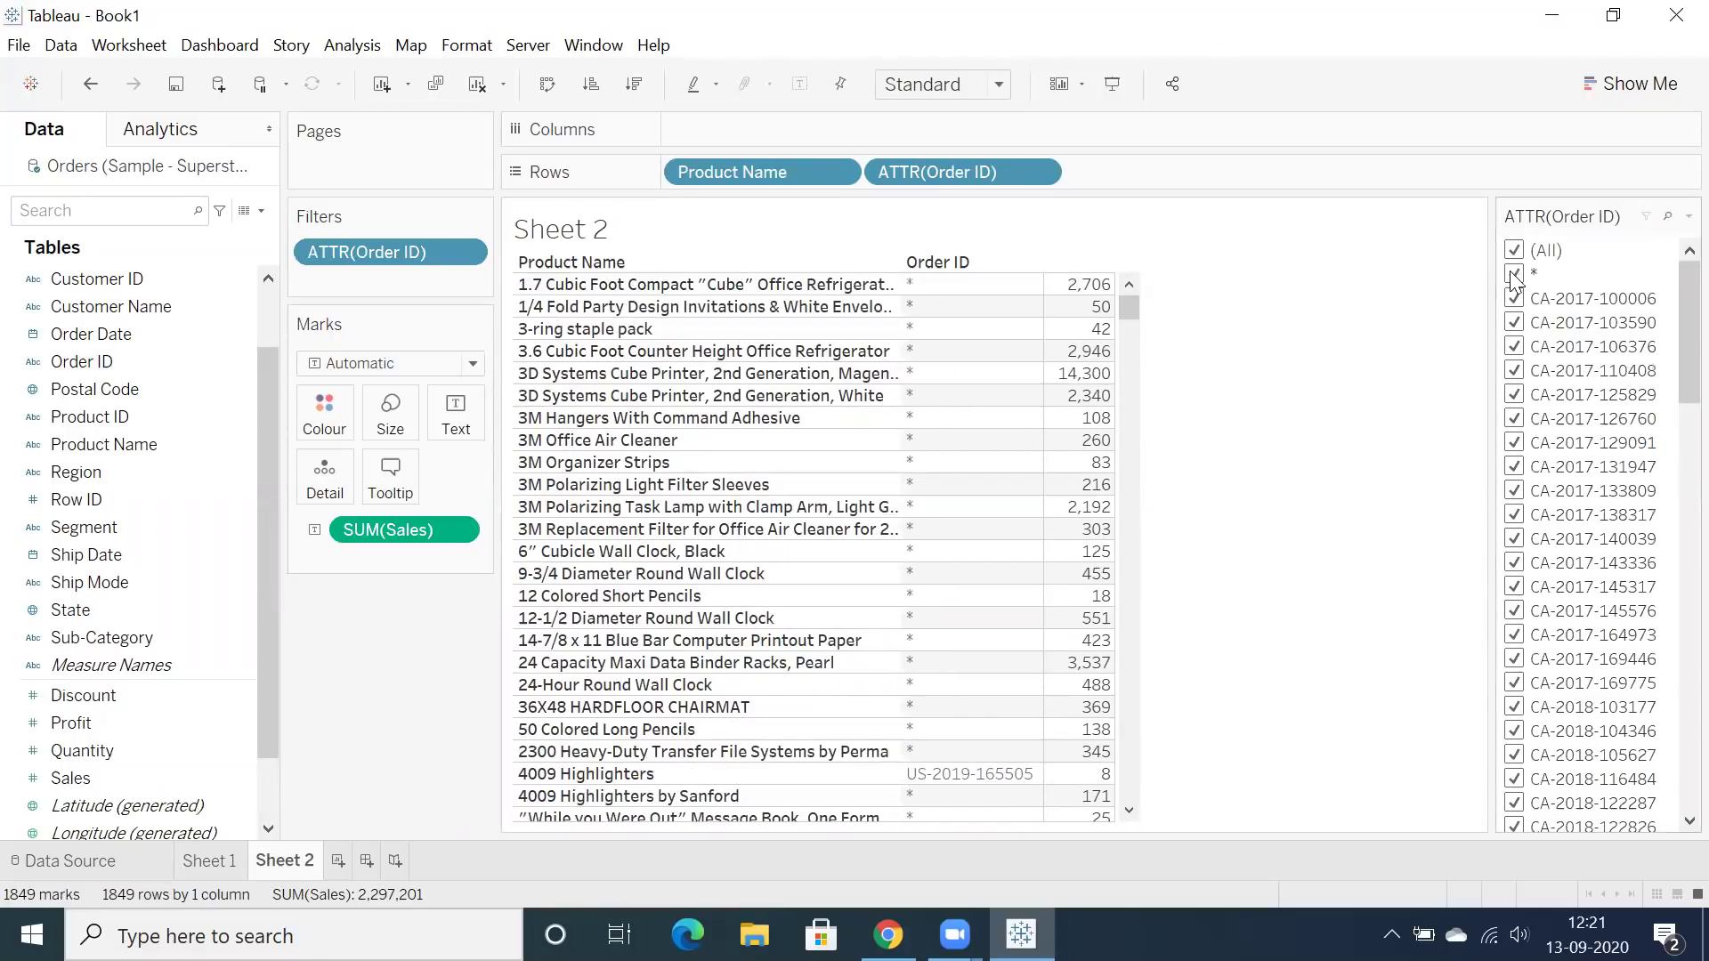
{"action": "left_click", "coordinate": [1514, 250]}
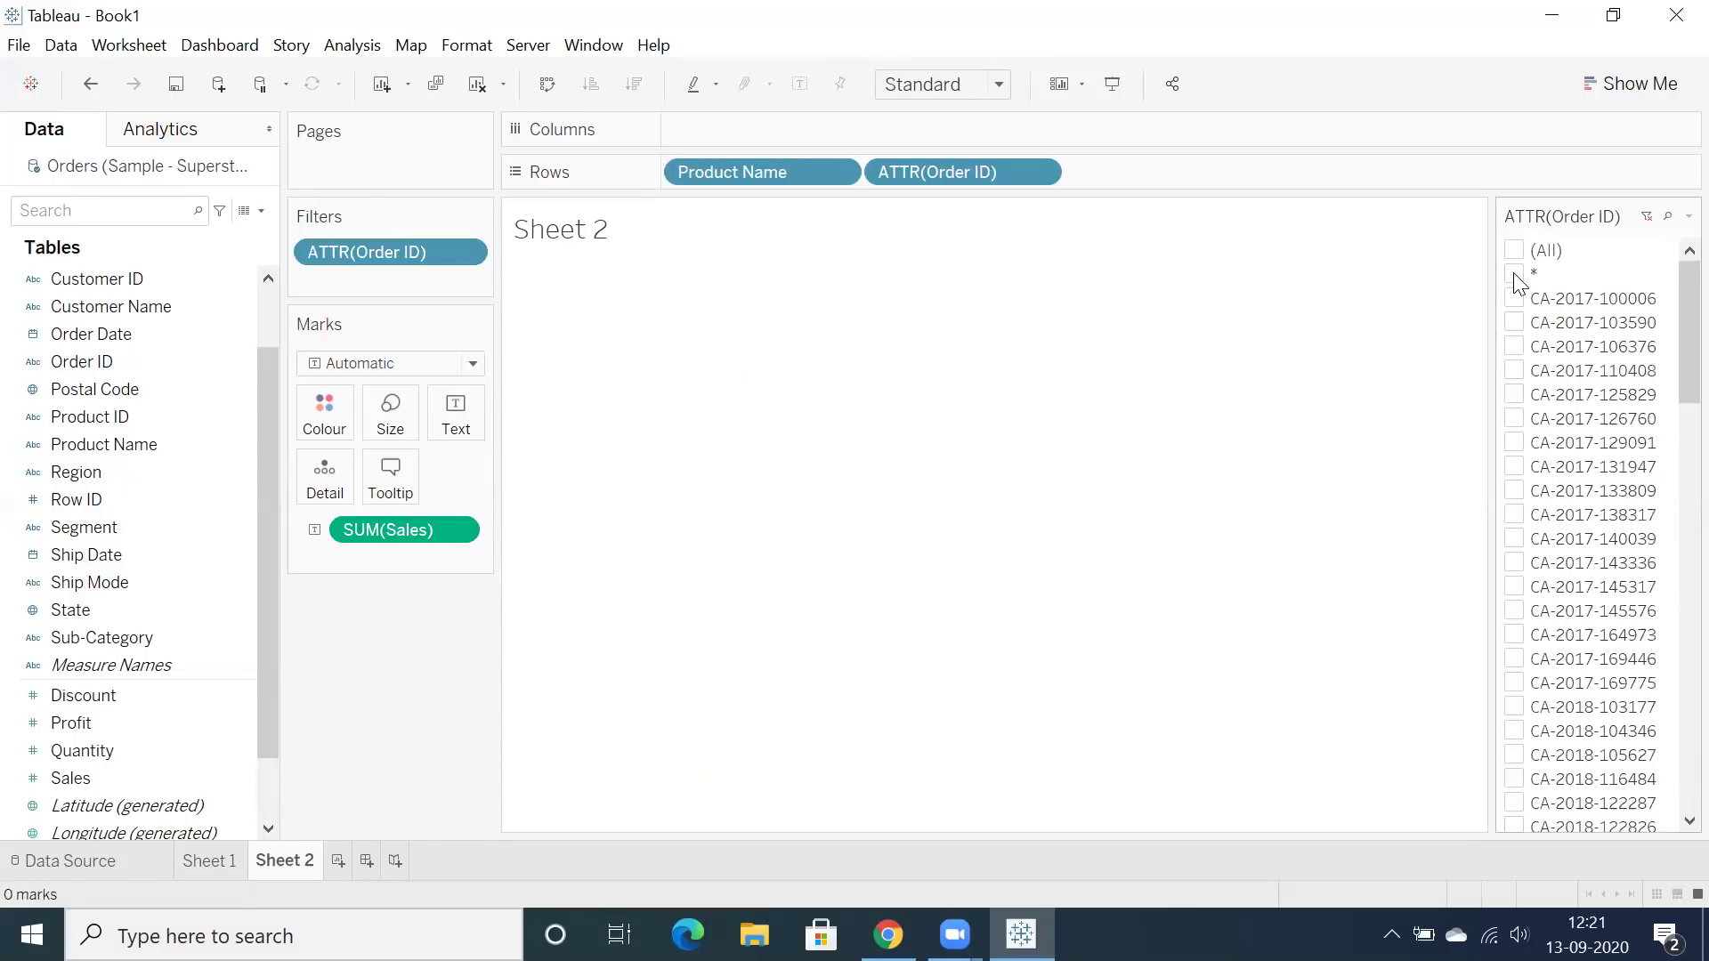
{"action": "left_click", "coordinate": [1513, 273]}
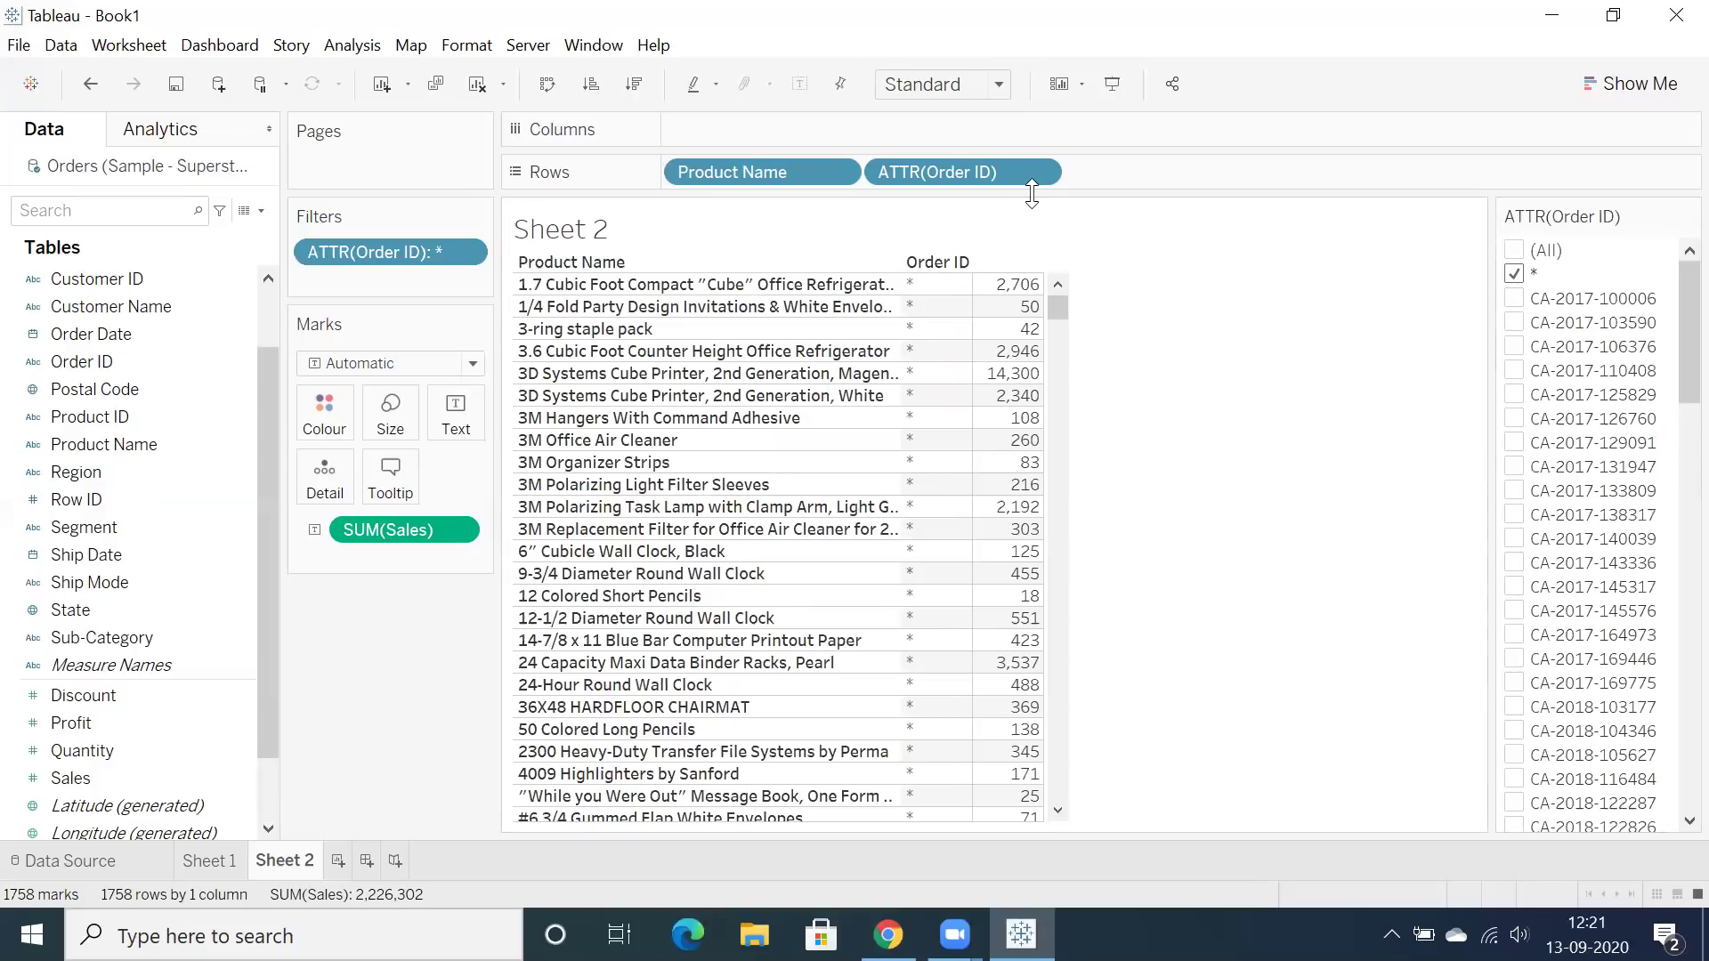
{"action": "left_click", "coordinate": [344, 862]}
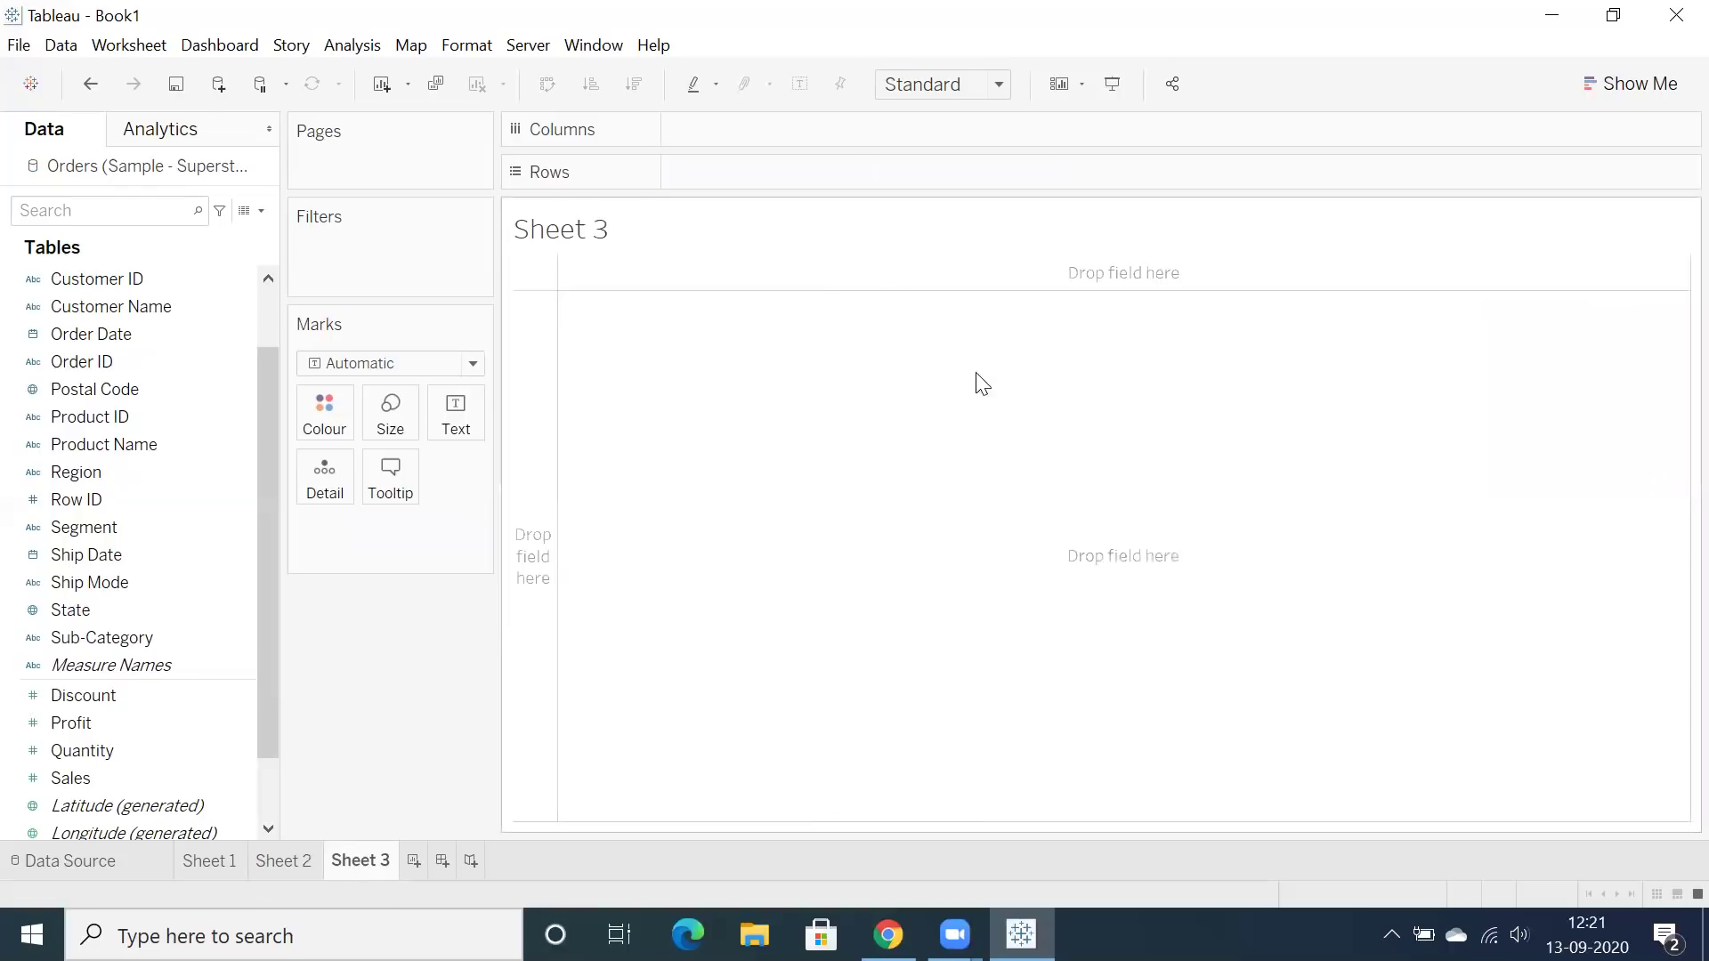
Hide Sheet 3's title and show summed Sales for each Region.
{"action": "right_click", "coordinate": [602, 242]}
{"action": "left_click", "coordinate": [654, 297]}
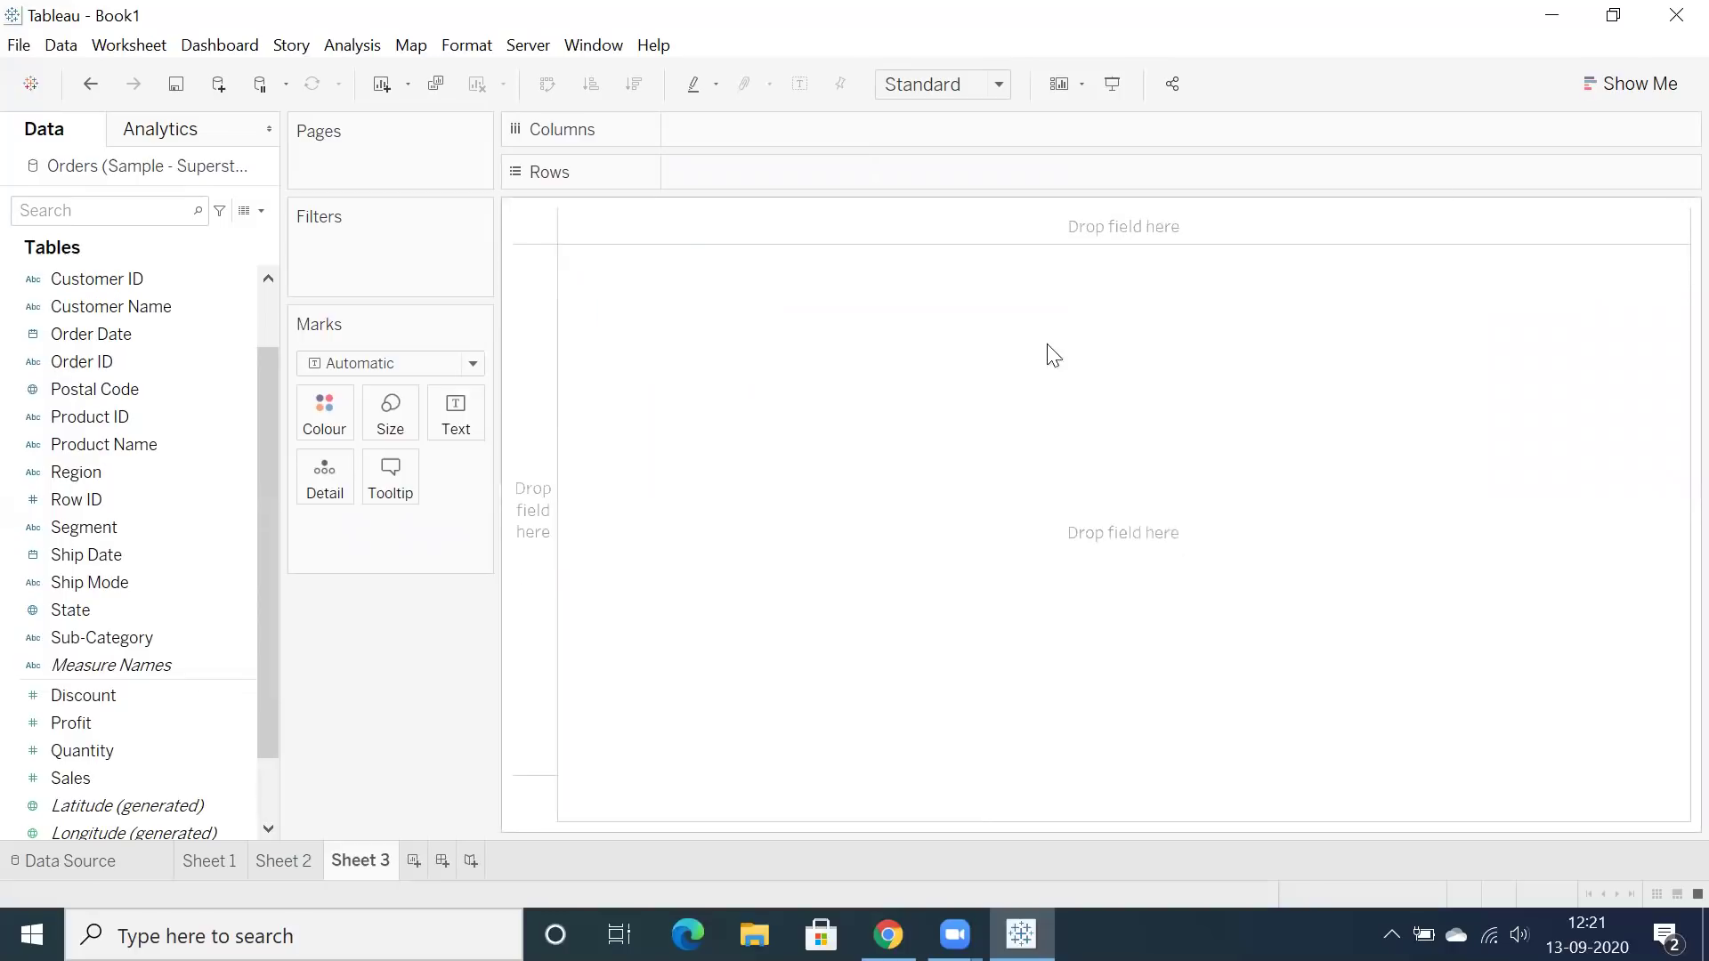
{"action": "left_click", "coordinate": [76, 499]}
{"action": "left_click", "coordinate": [17, 472]}
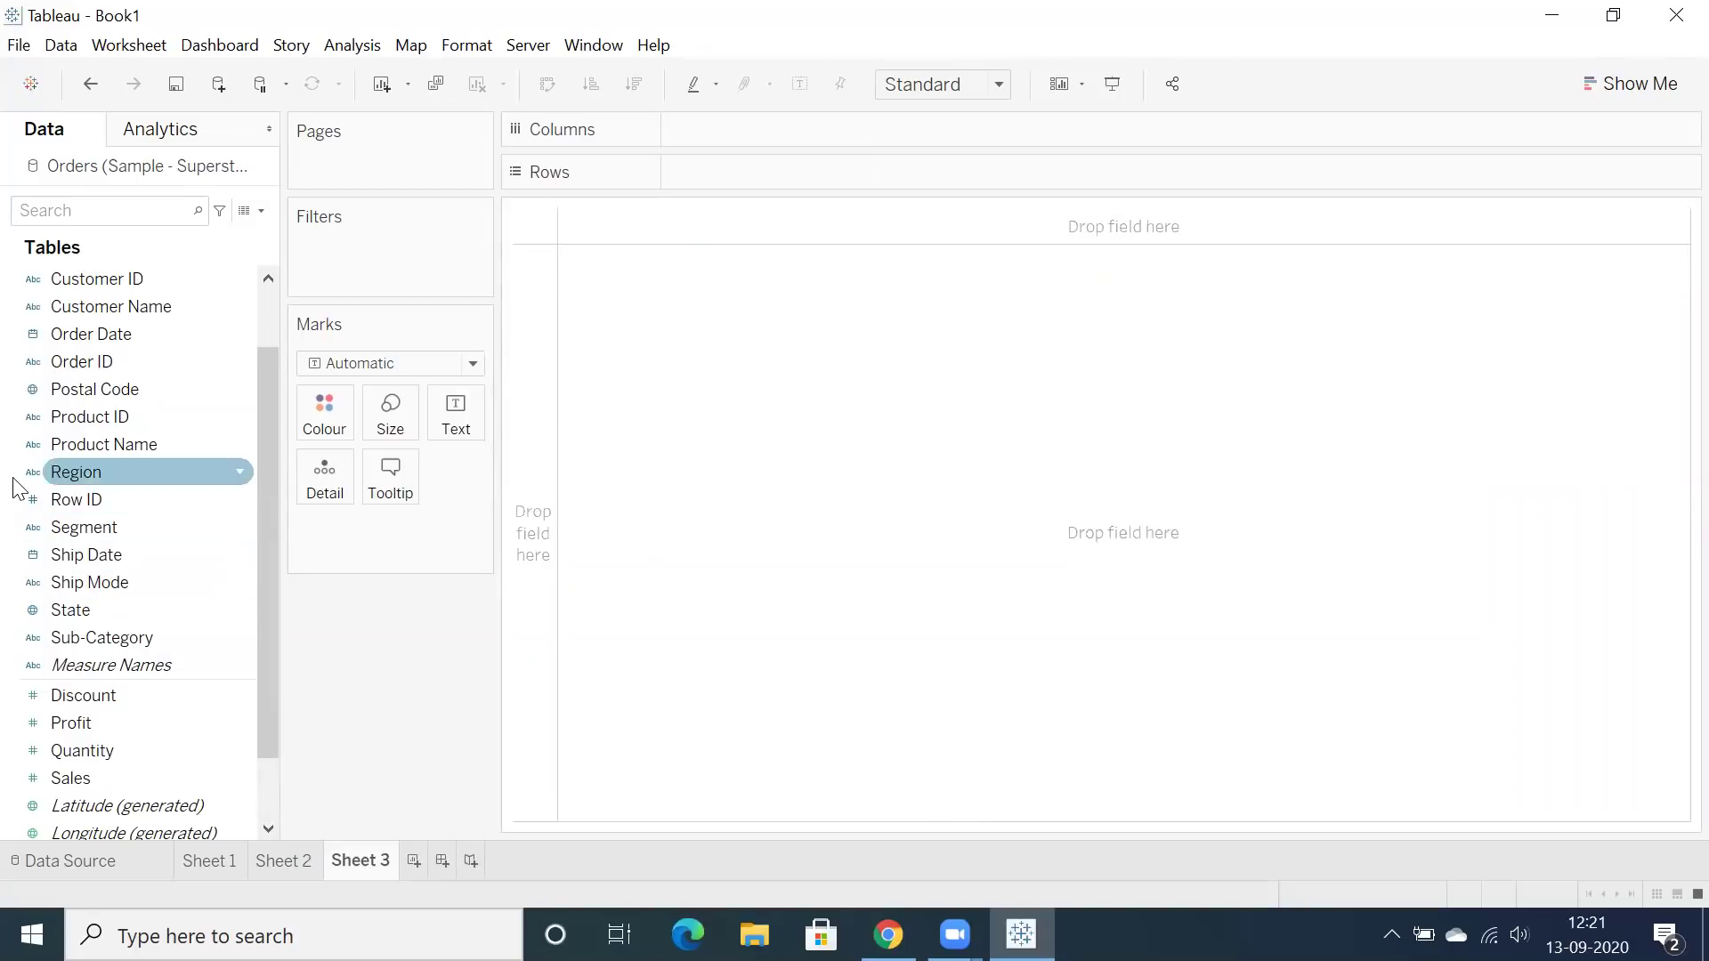
{"action": "double_click", "coordinate": [65, 468]}
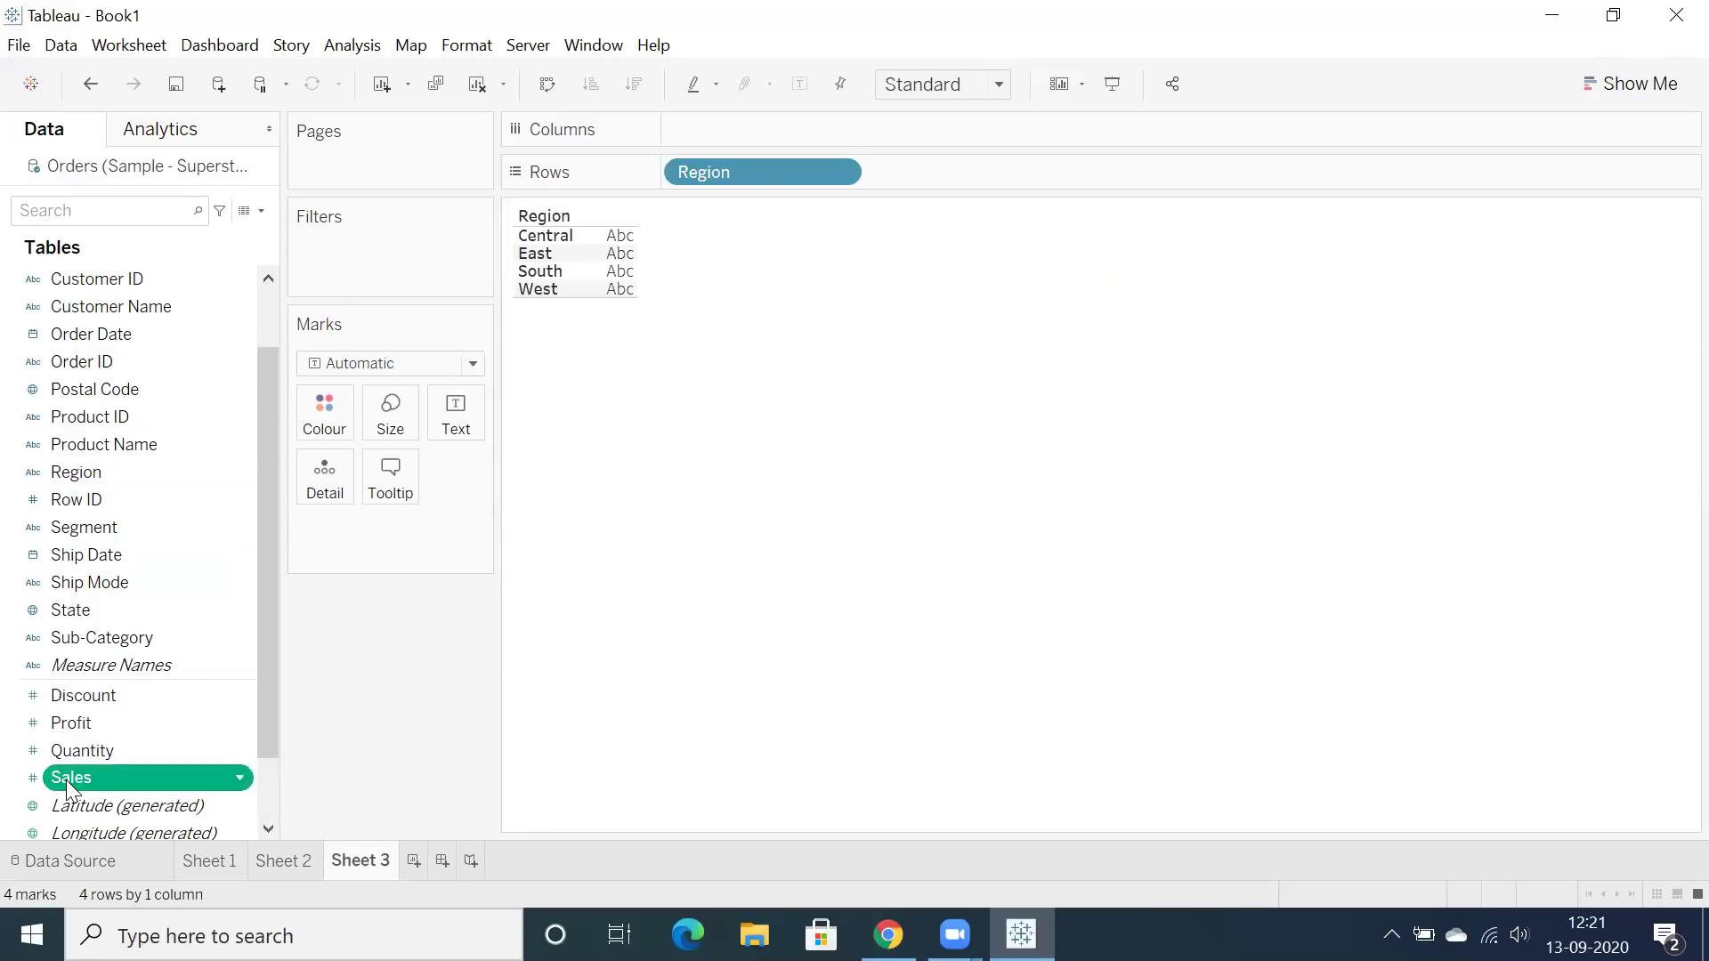
{"action": "left_click_drag", "start_coordinate": [66, 780], "coordinate": [456, 413]}
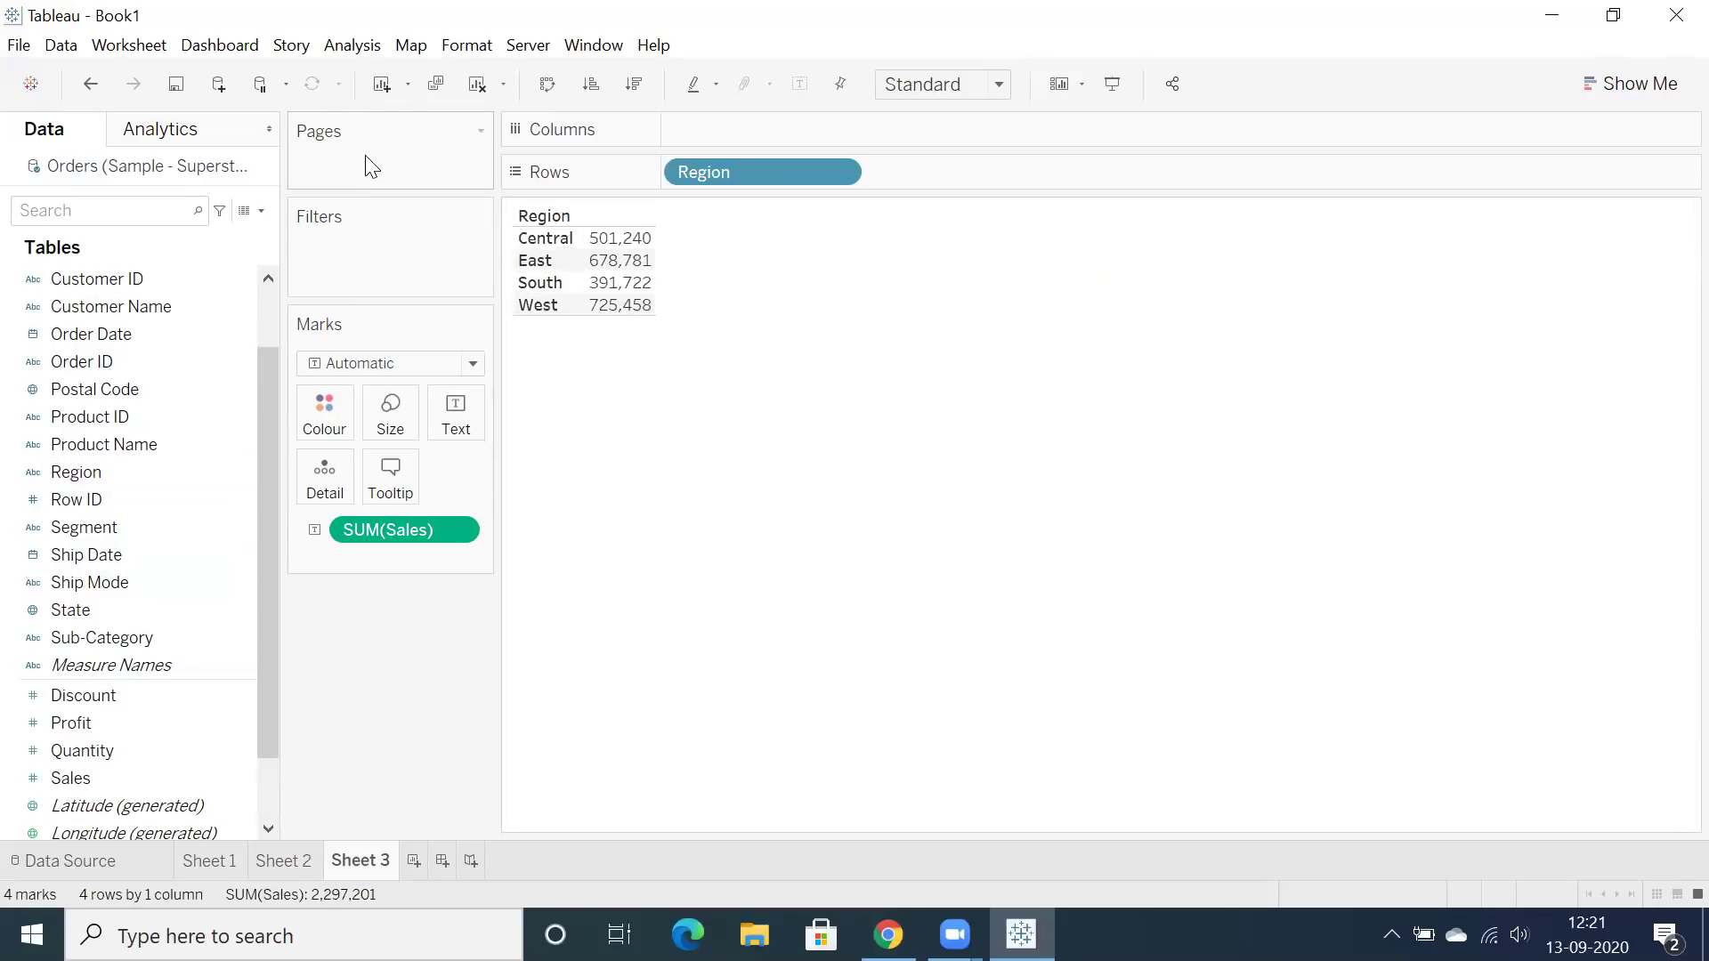
Create a new calculated field from the Analysis menu, with the editor moved clear of the table.
{"action": "left_click", "coordinate": [361, 47]}
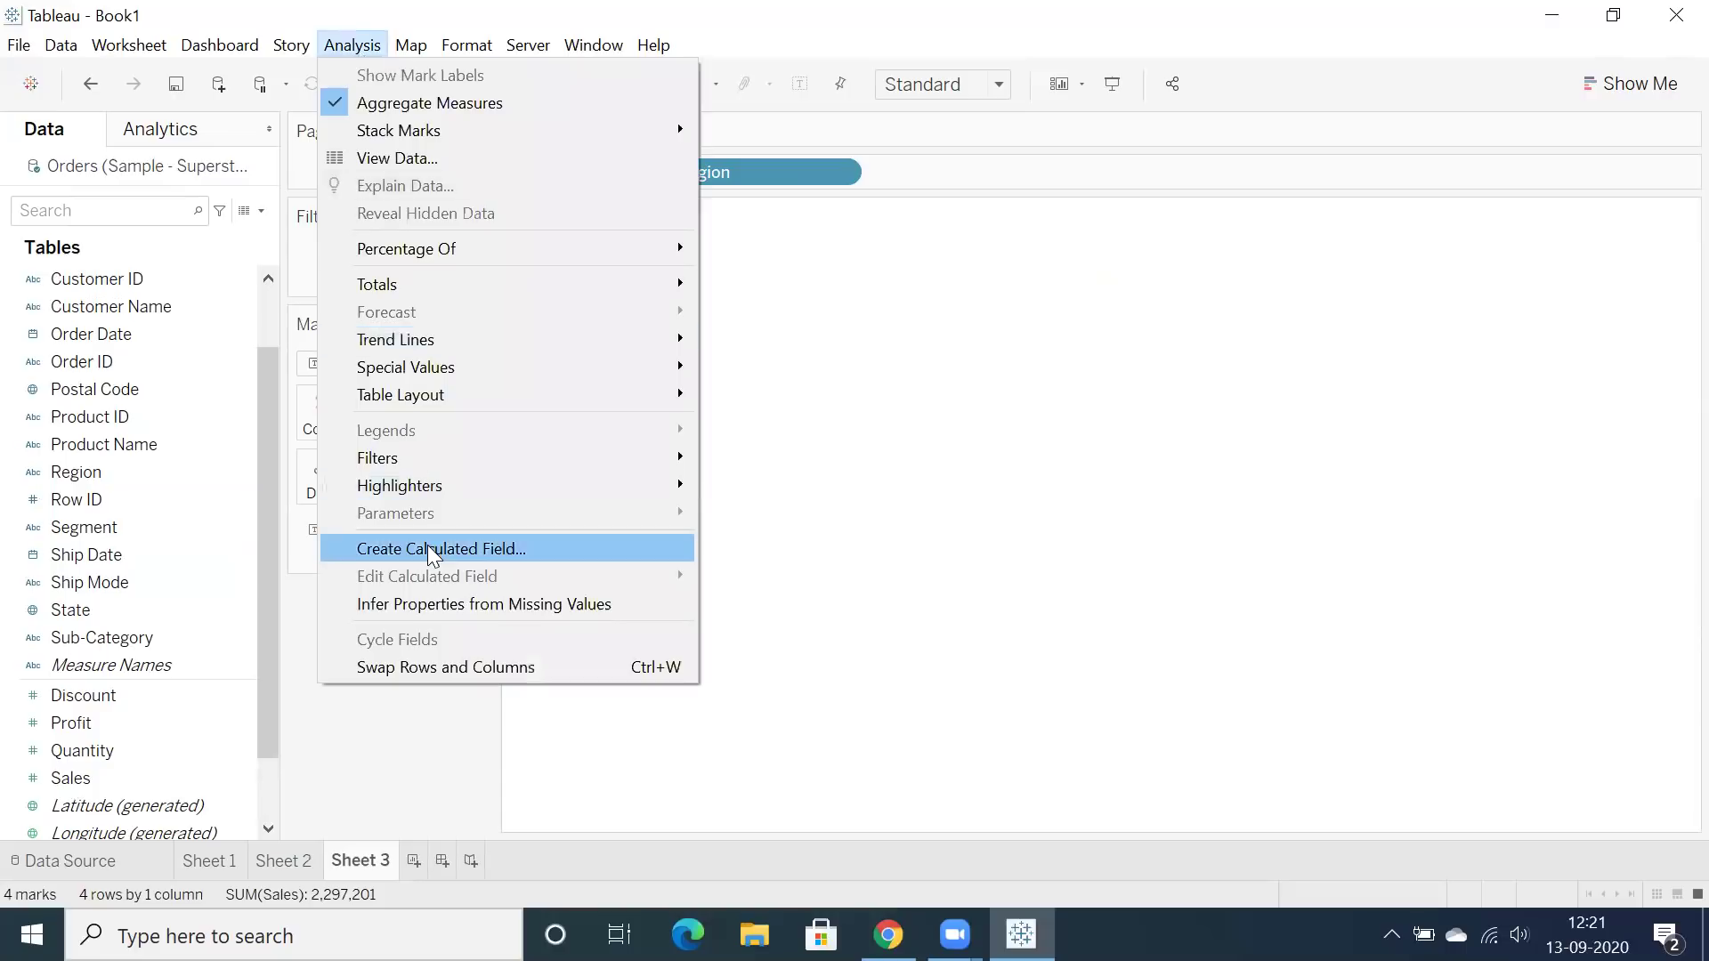
{"action": "left_click", "coordinate": [877, 428]}
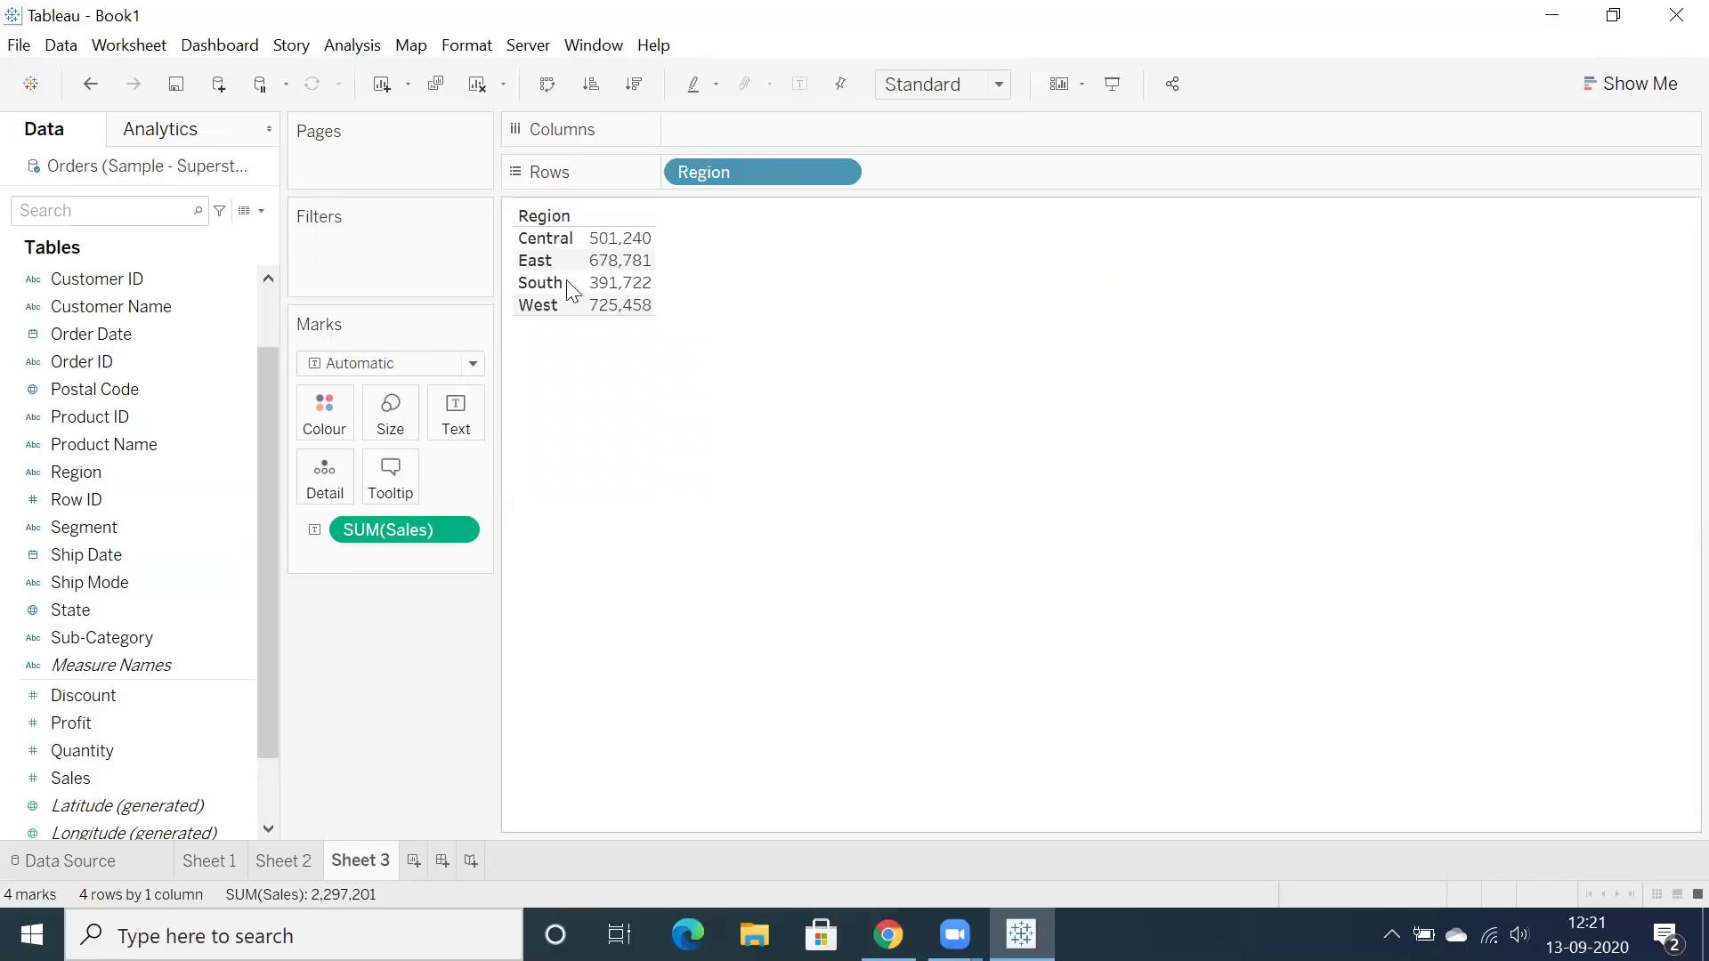
{"action": "mouse_move", "coordinate": [635, 251]}
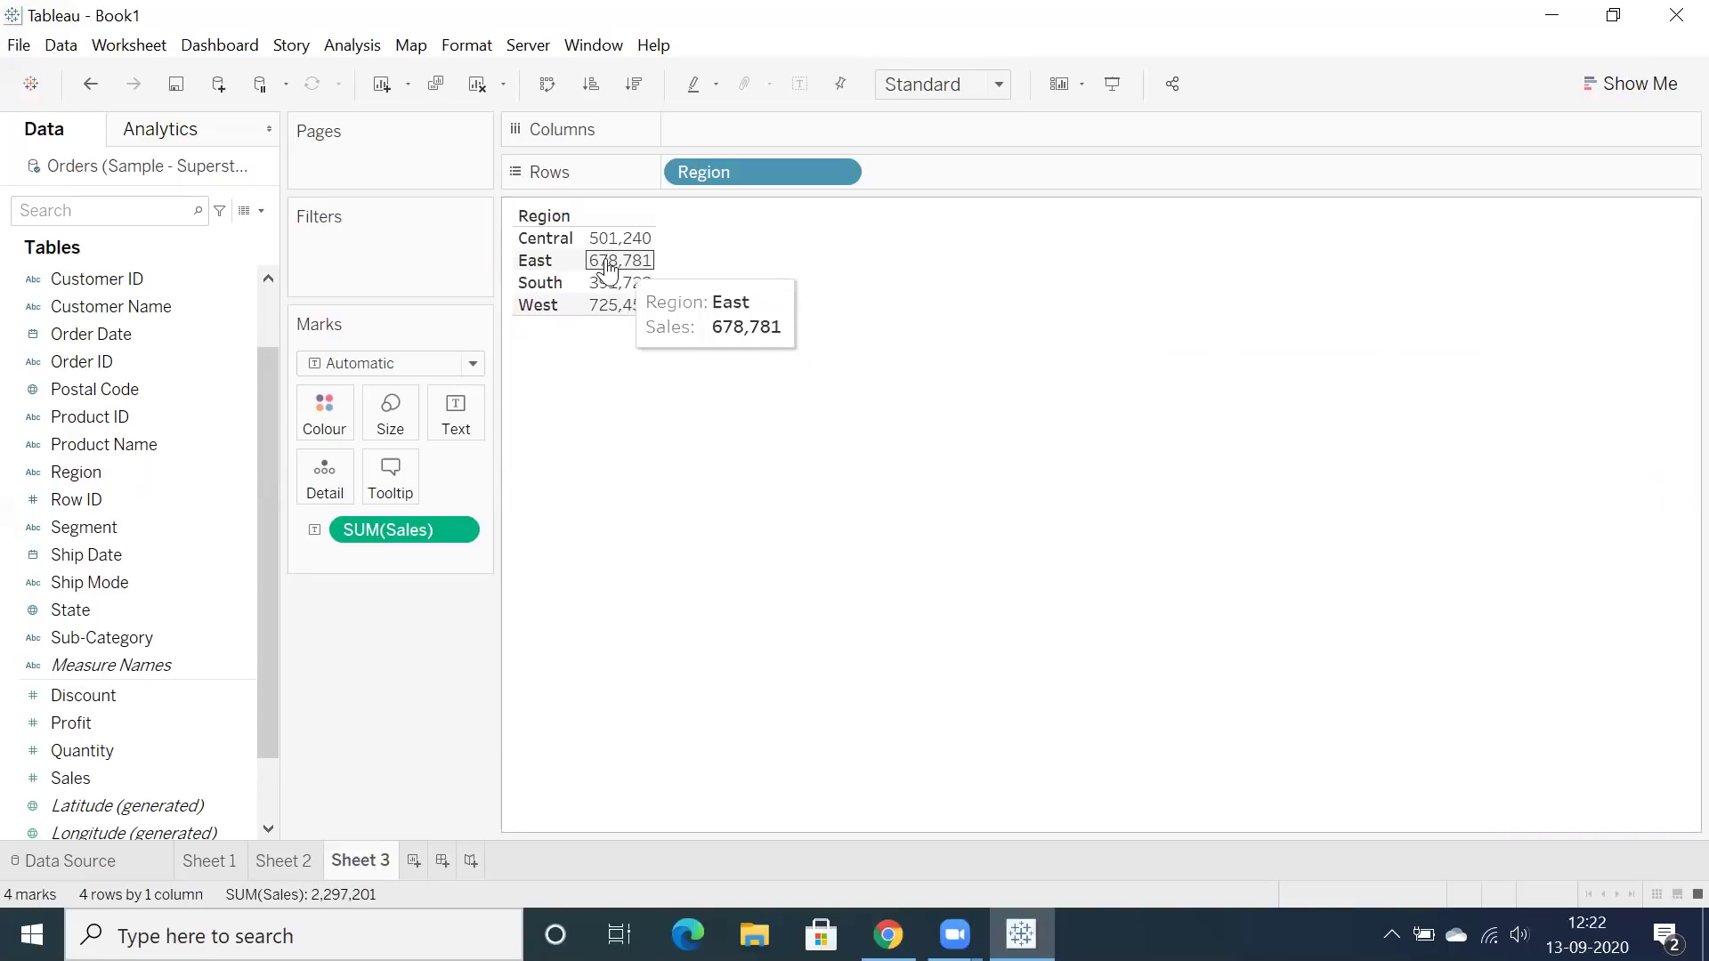
{"action": "mouse_move", "coordinate": [616, 308]}
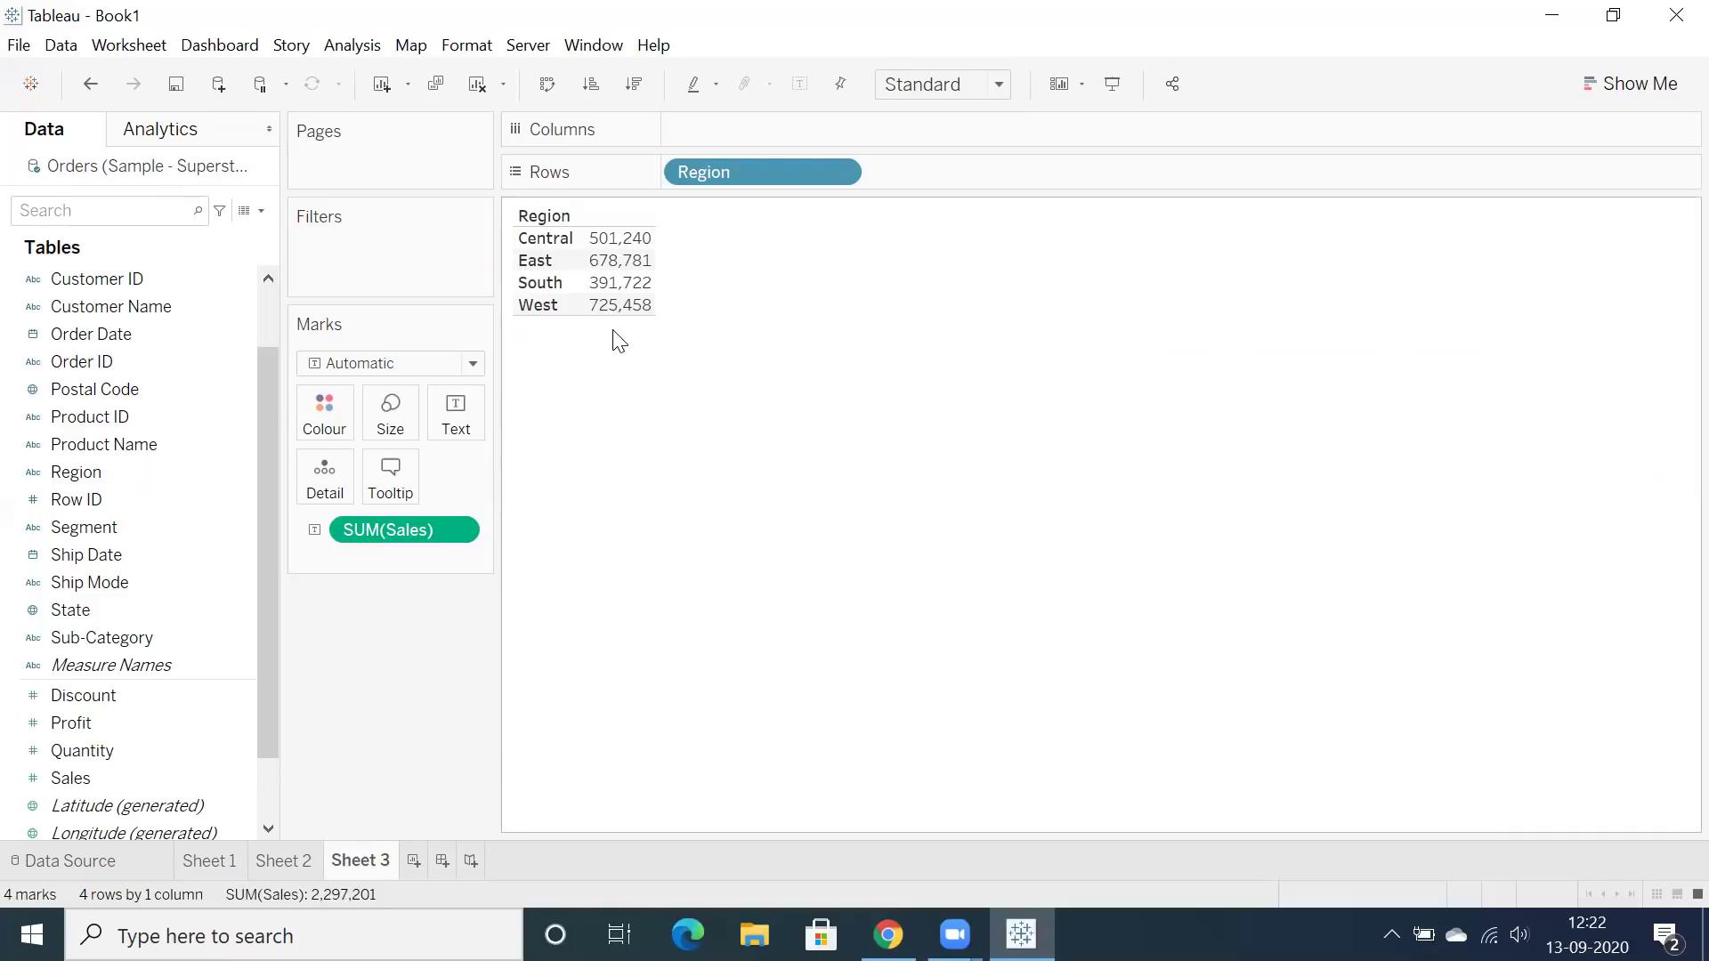
{"action": "left_click", "coordinate": [351, 46]}
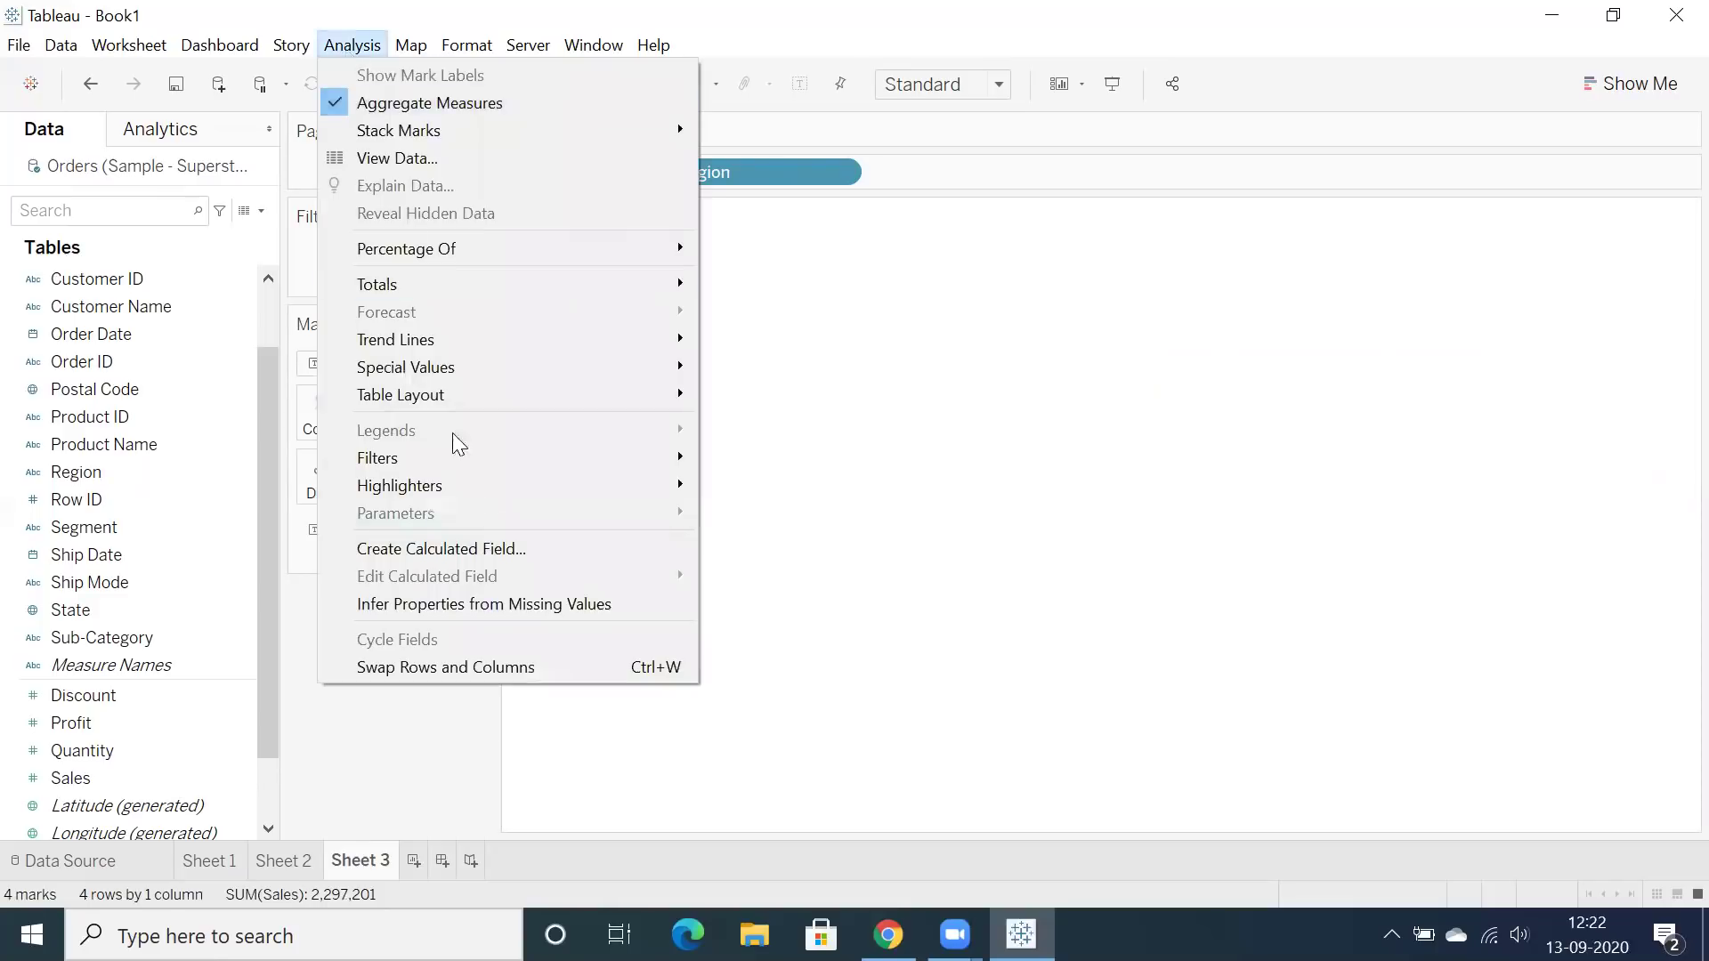
{"action": "left_click", "coordinate": [446, 545]}
{"action": "left_click_drag", "start_coordinate": [664, 305], "coordinate": [863, 362]}
{"action": "left_click", "coordinate": [772, 486]}
Enter the formula IF [Region]="Central" THEN [Sales] END.
{"action": "type", "text": "if"}
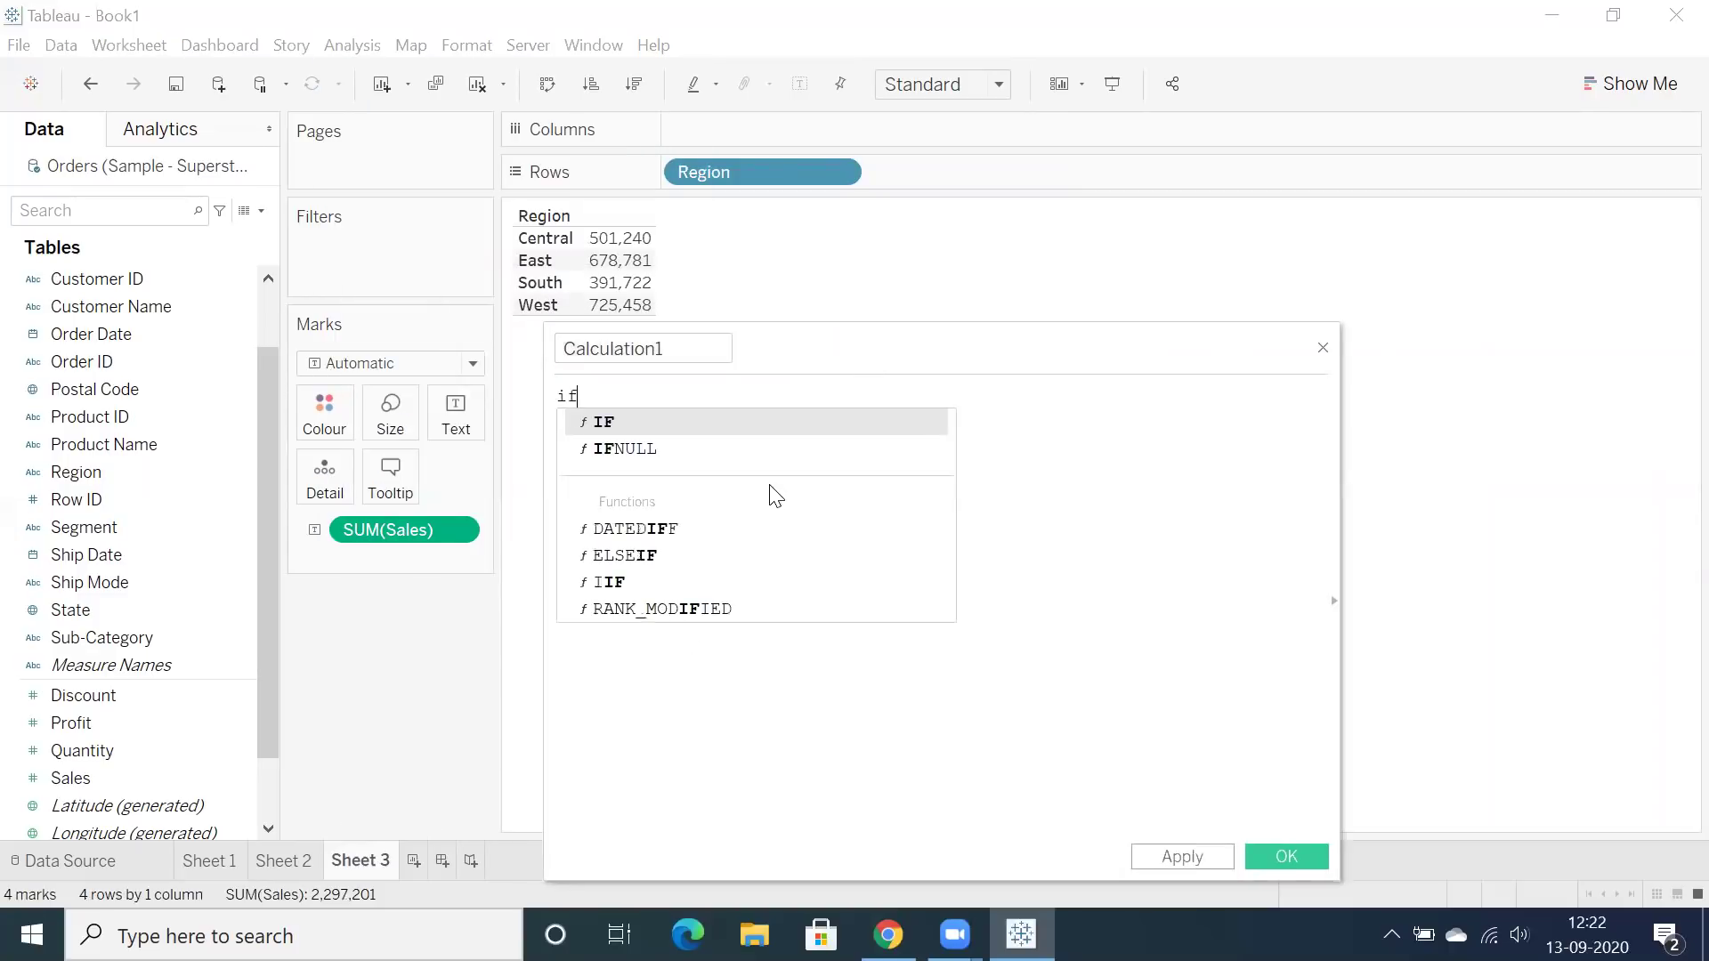
{"action": "key", "text": "Return"}
{"action": "type", "text": "r"}
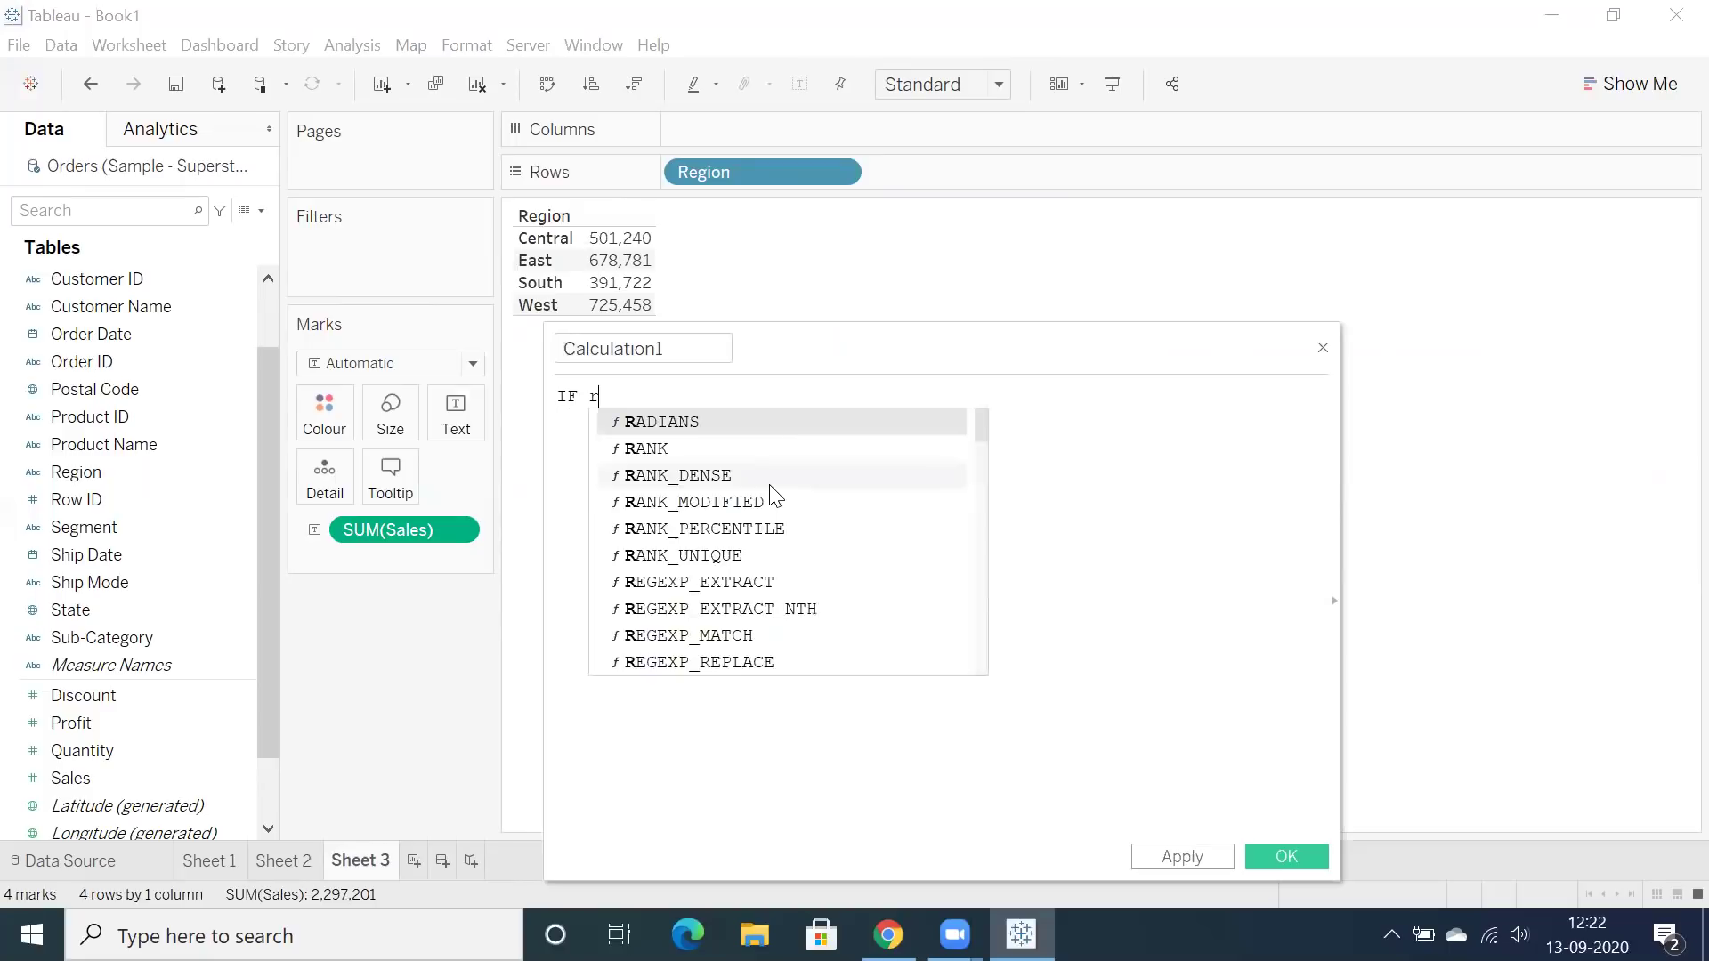
{"action": "type", "text": "egio"}
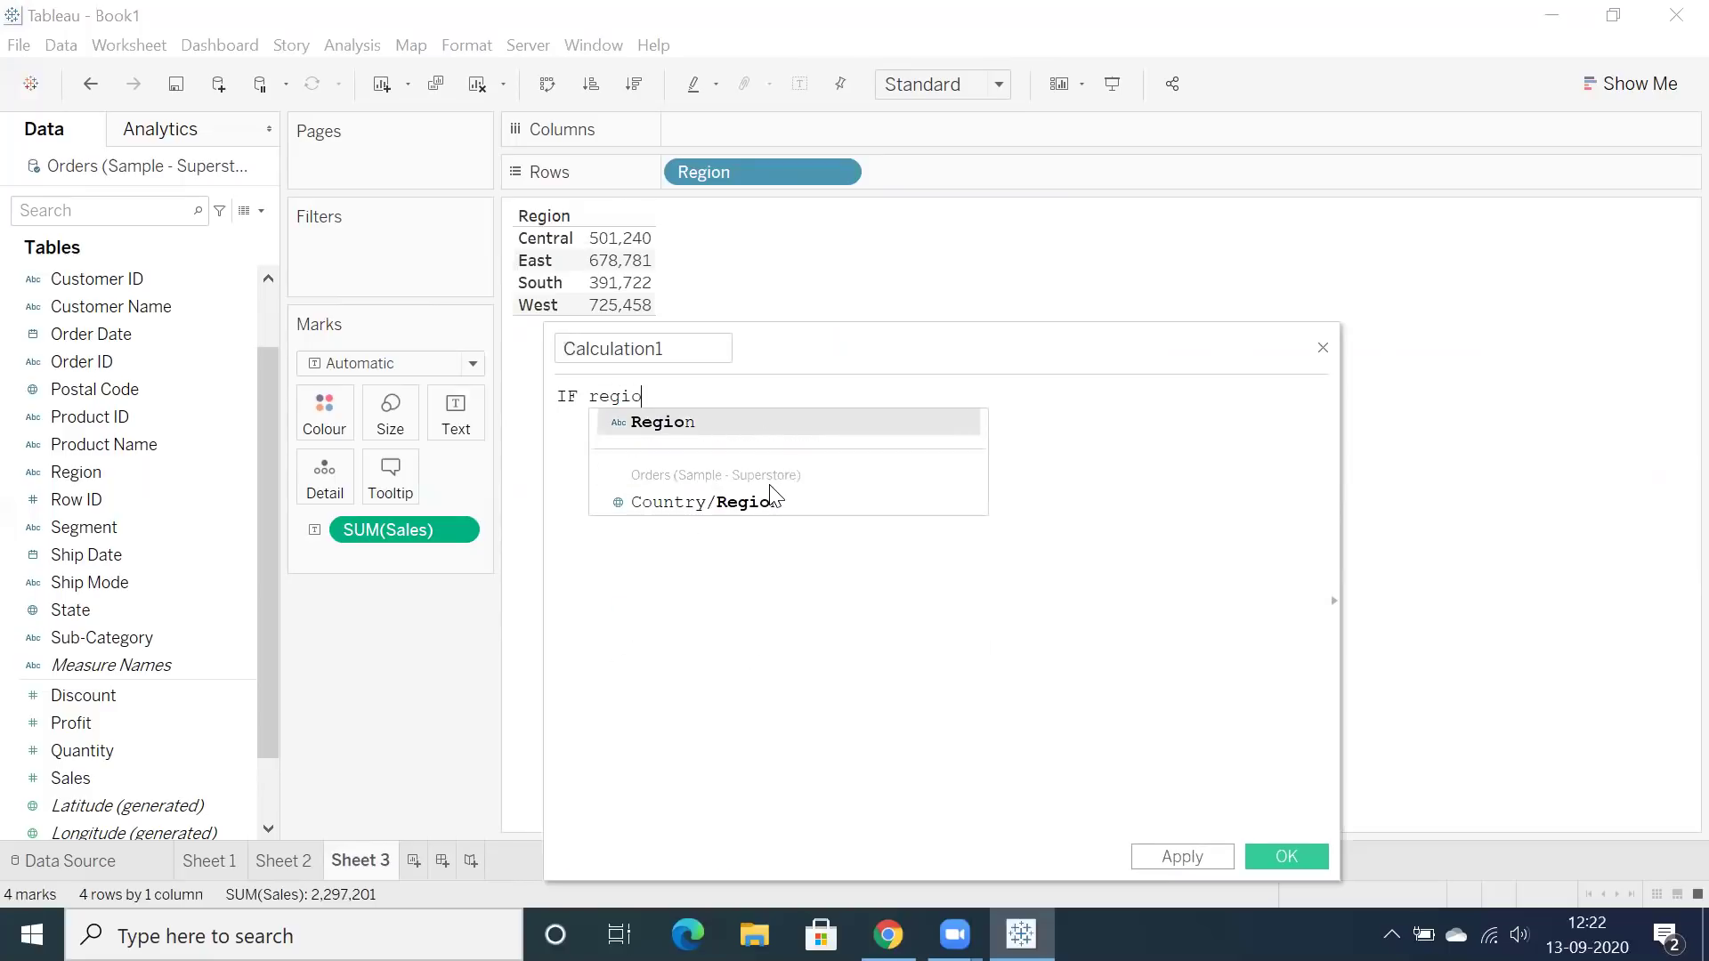
{"action": "key", "text": "Return"}
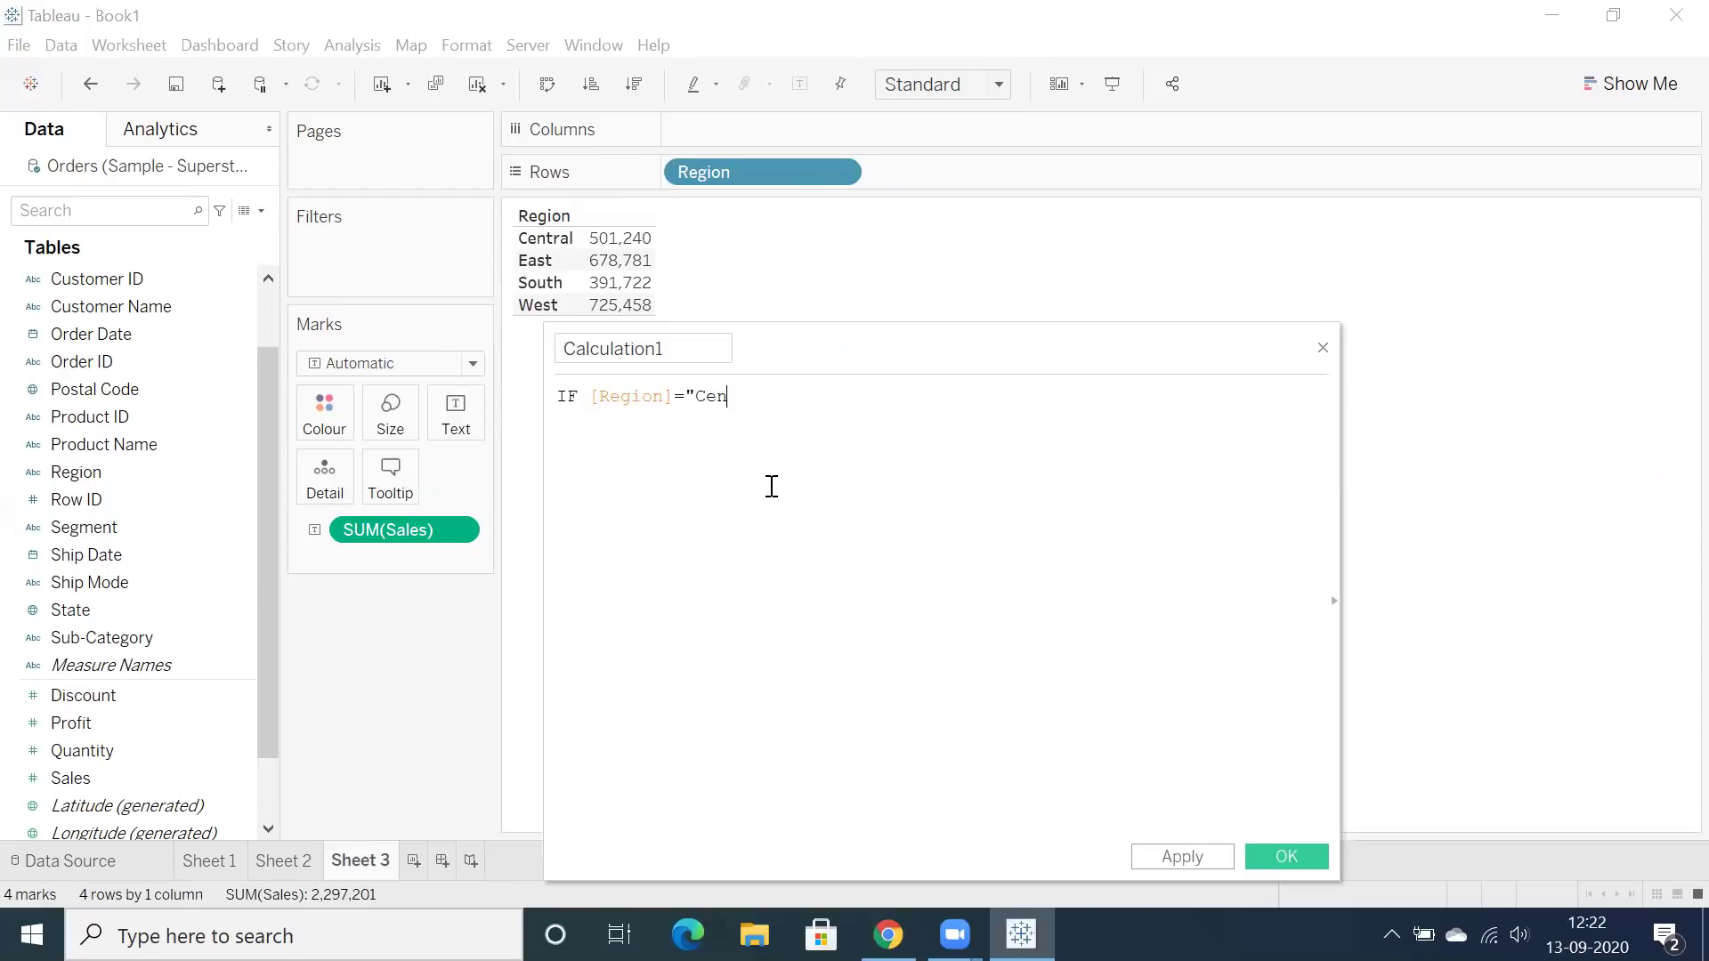
{"action": "type", "text": "=\"Central\" THEN sale"}
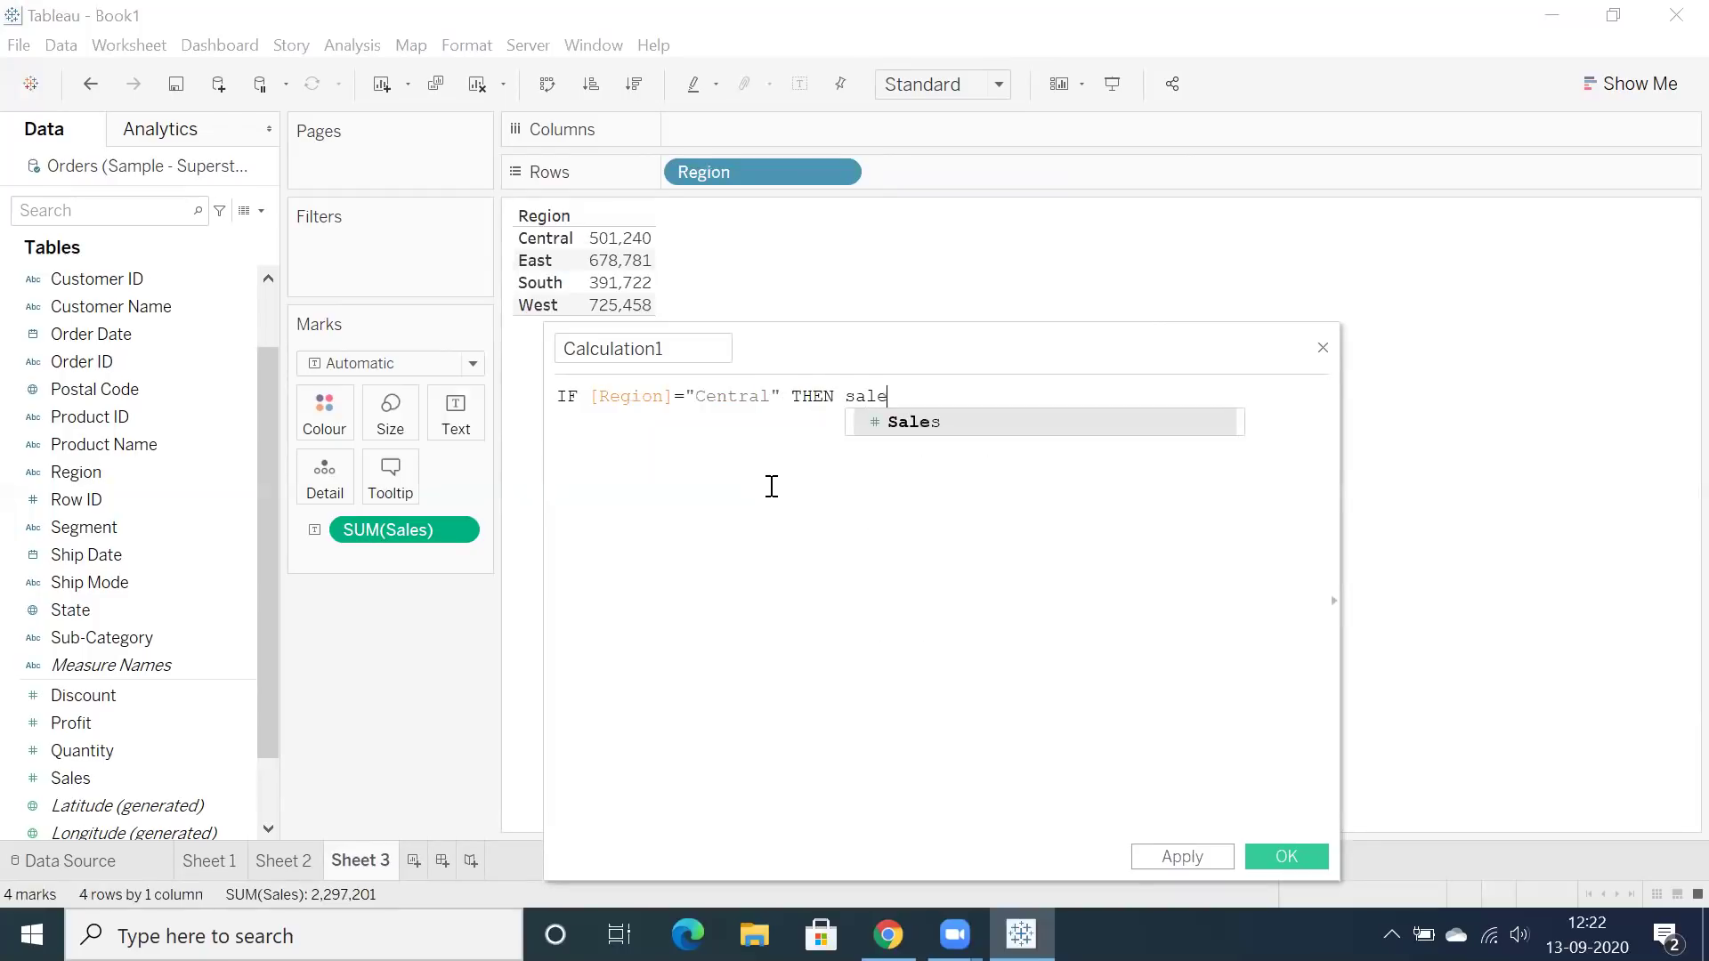
{"action": "key", "text": "Return"}
{"action": "type", "text": "en"}
{"action": "key", "text": "Return"}
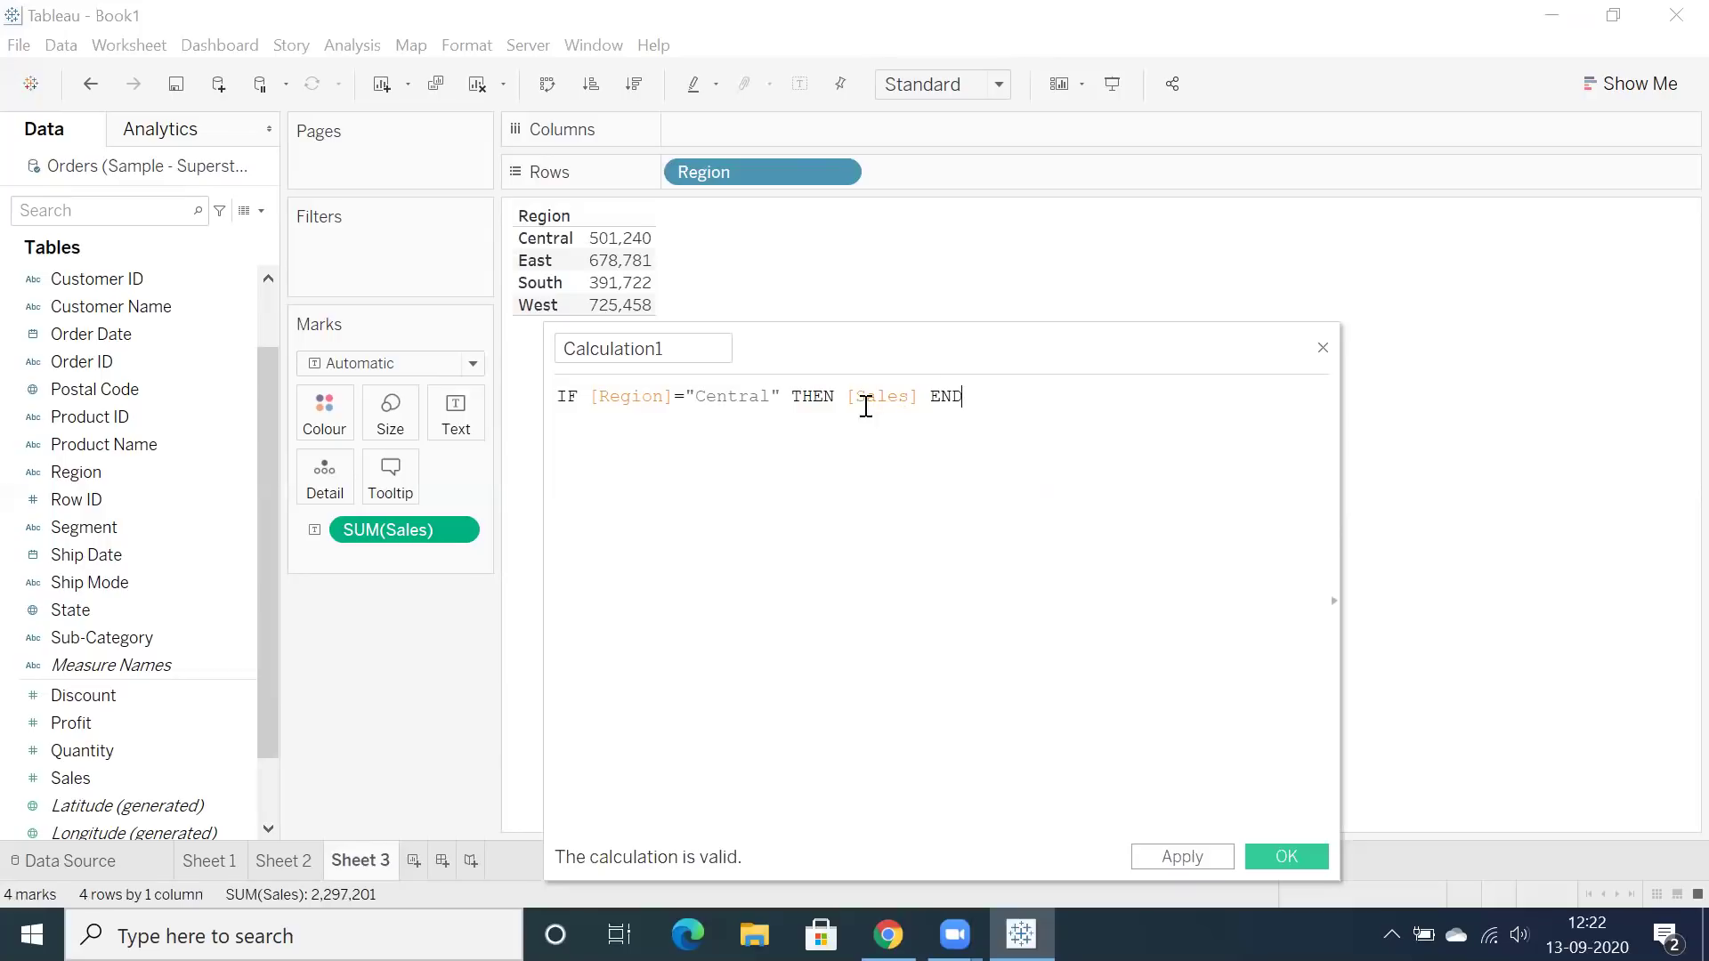
Rename the calculation from Calculation1 to 'Central Sales'.
{"action": "left_click", "coordinate": [709, 343]}
{"action": "double_click", "coordinate": [640, 347]}
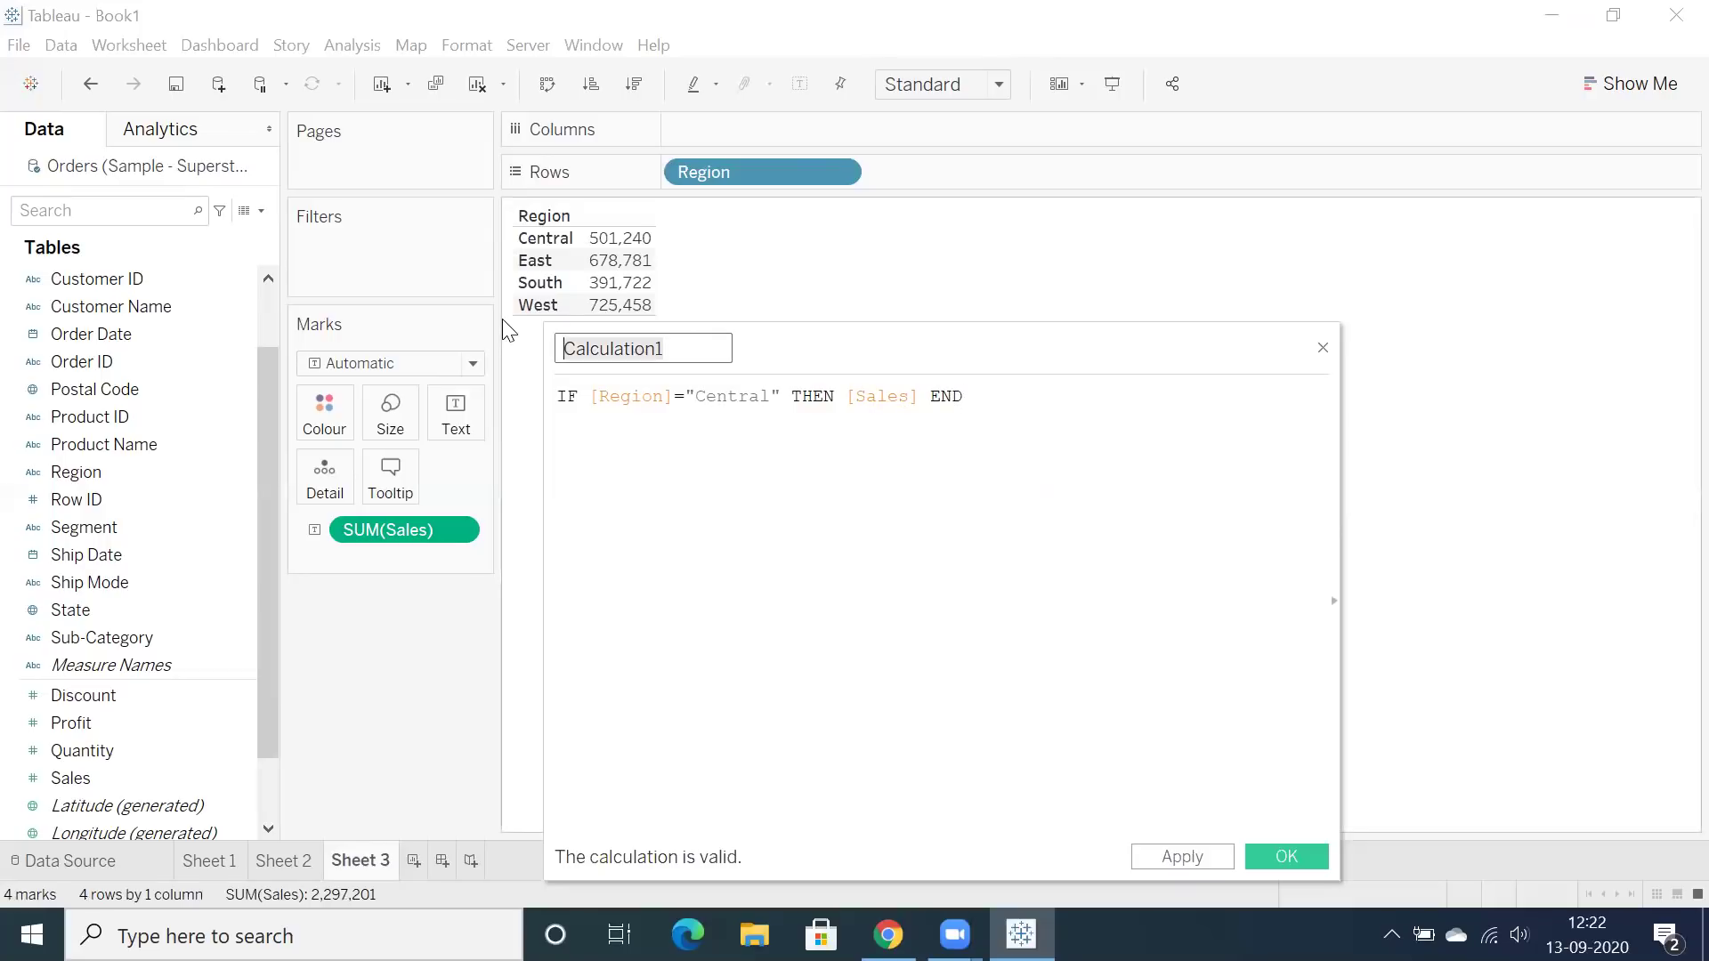
{"action": "type", "text": "Centr"}
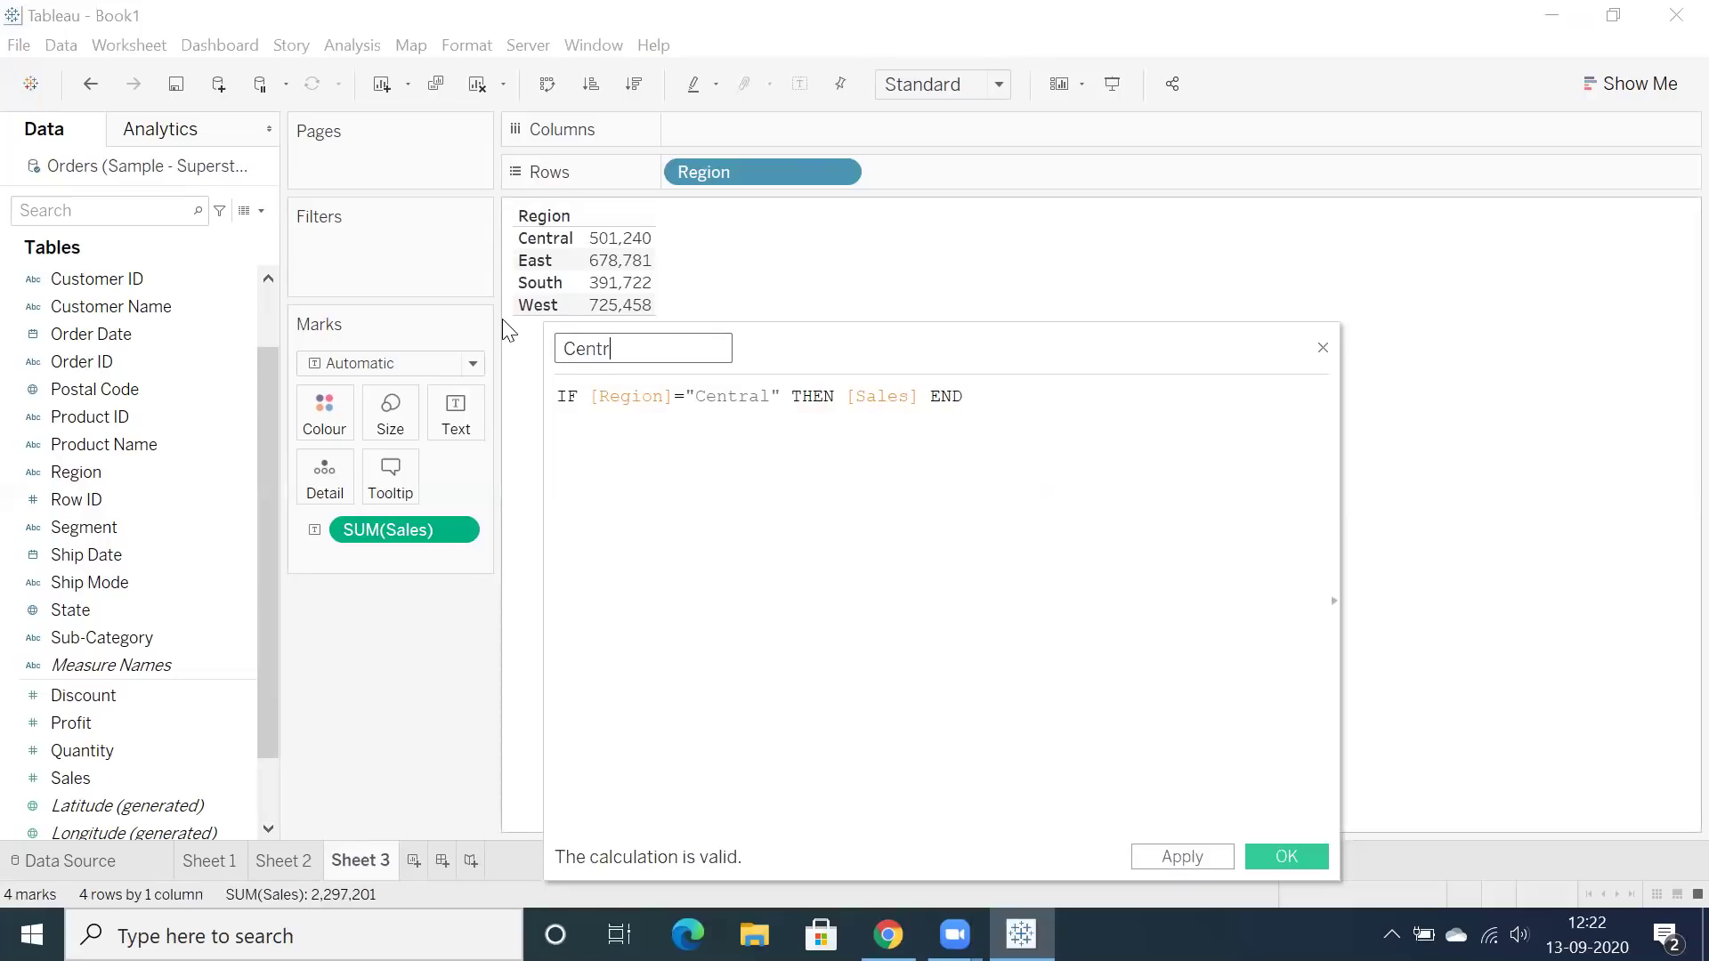
{"action": "type", "text": "al Sales"}
Save Central Sales, add it beside Sales in the Region table, and widen the columns.
{"action": "left_click", "coordinate": [1262, 857]}
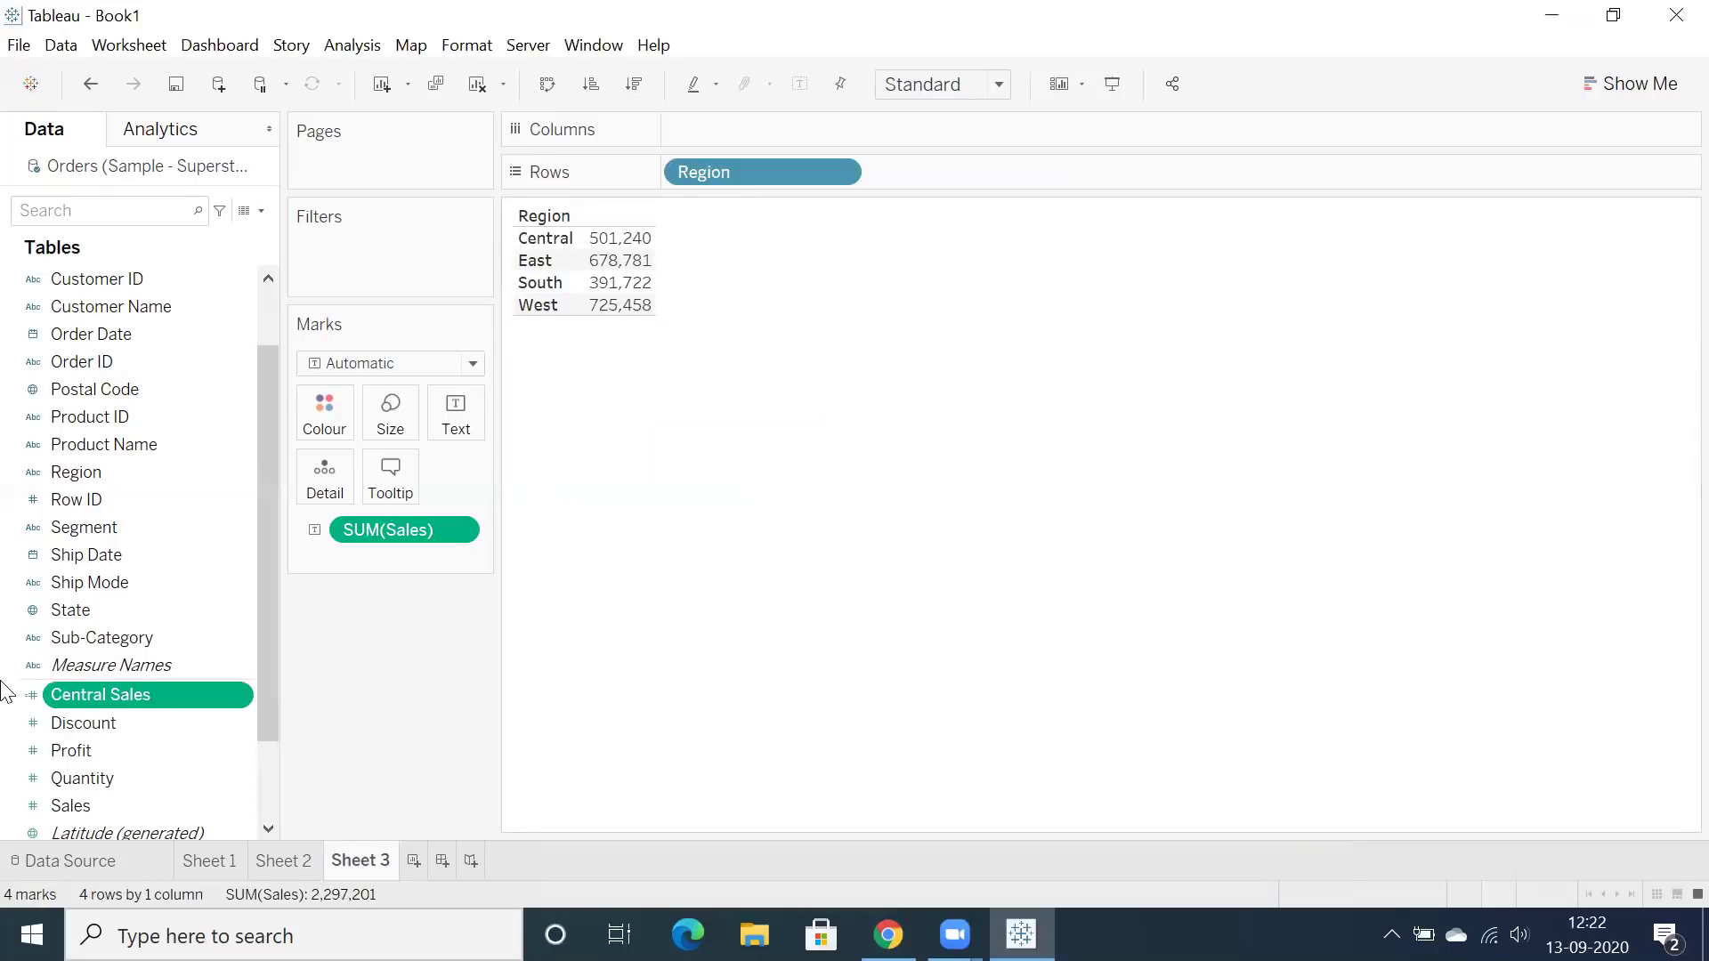
{"action": "left_click_drag", "start_coordinate": [71, 695], "coordinate": [611, 464]}
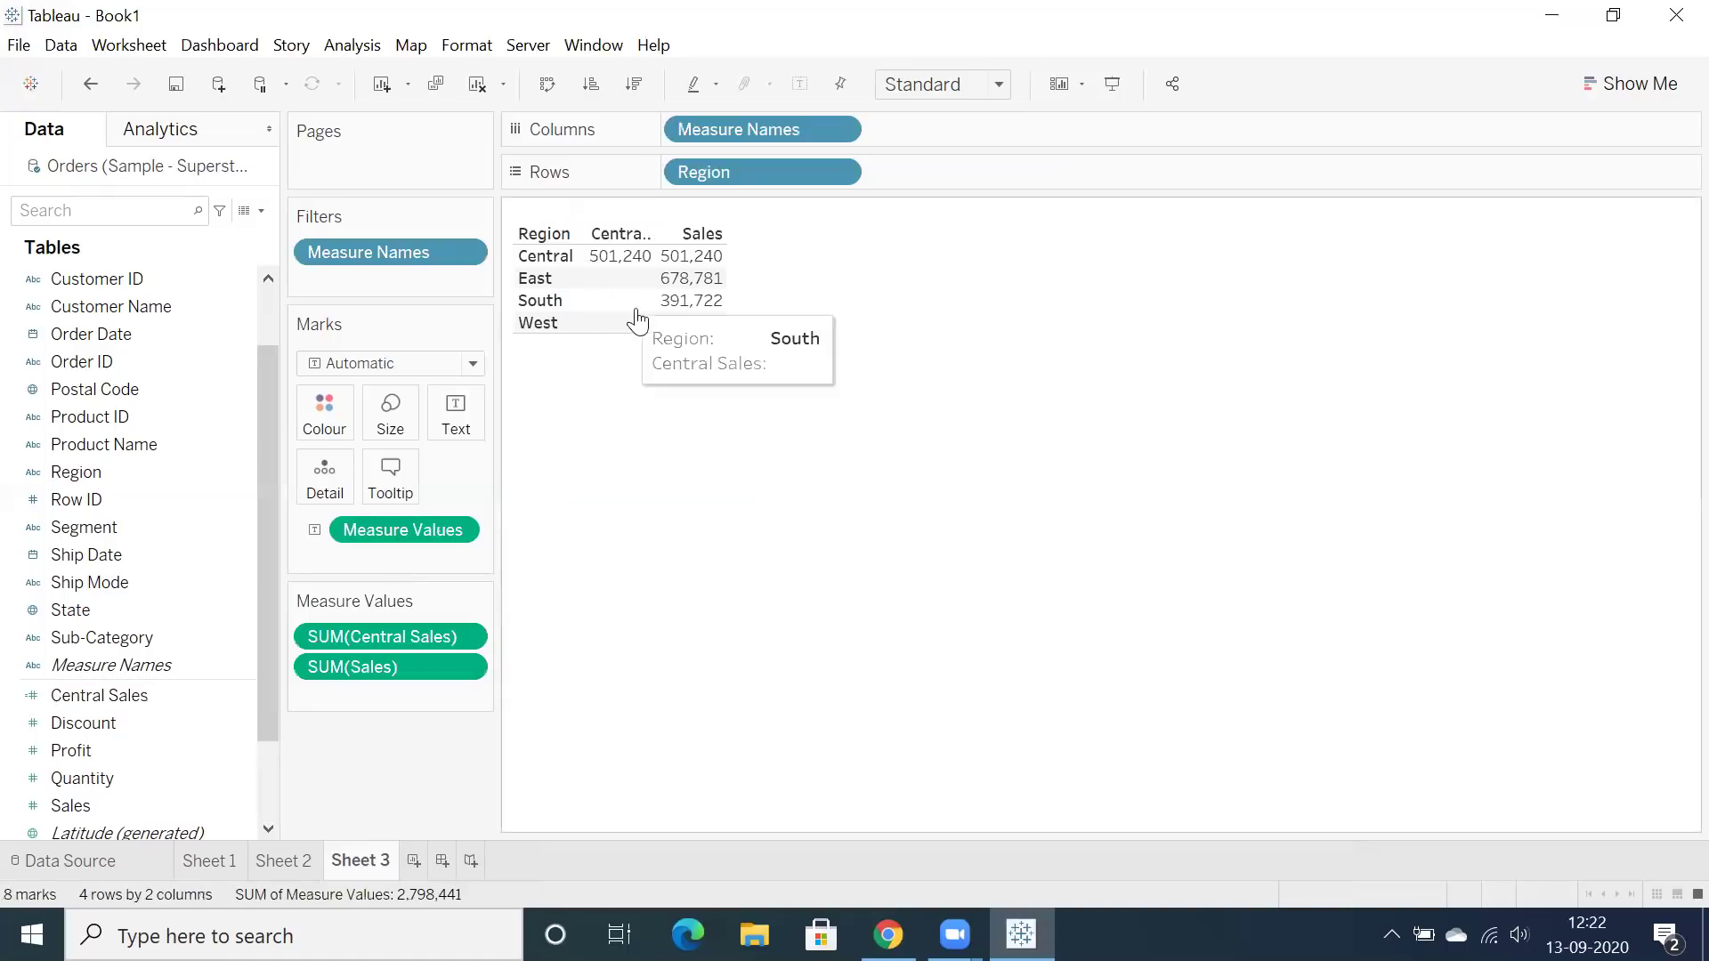
{"action": "left_click", "coordinate": [726, 279]}
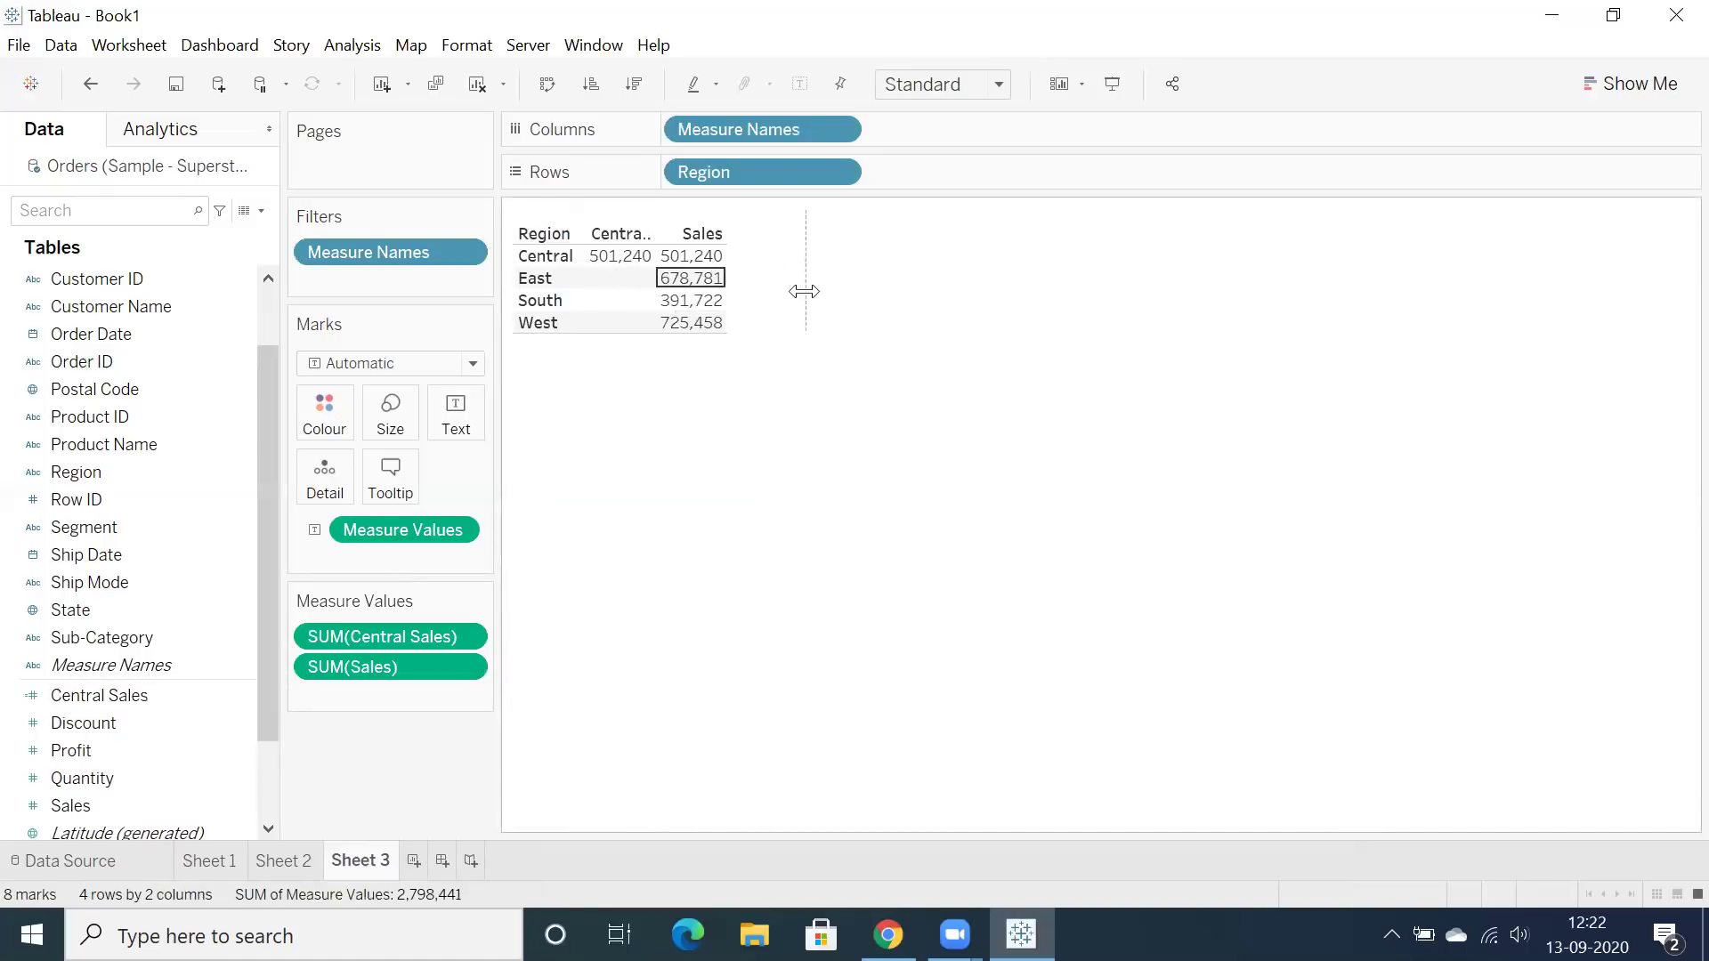
{"action": "left_click", "coordinate": [881, 365]}
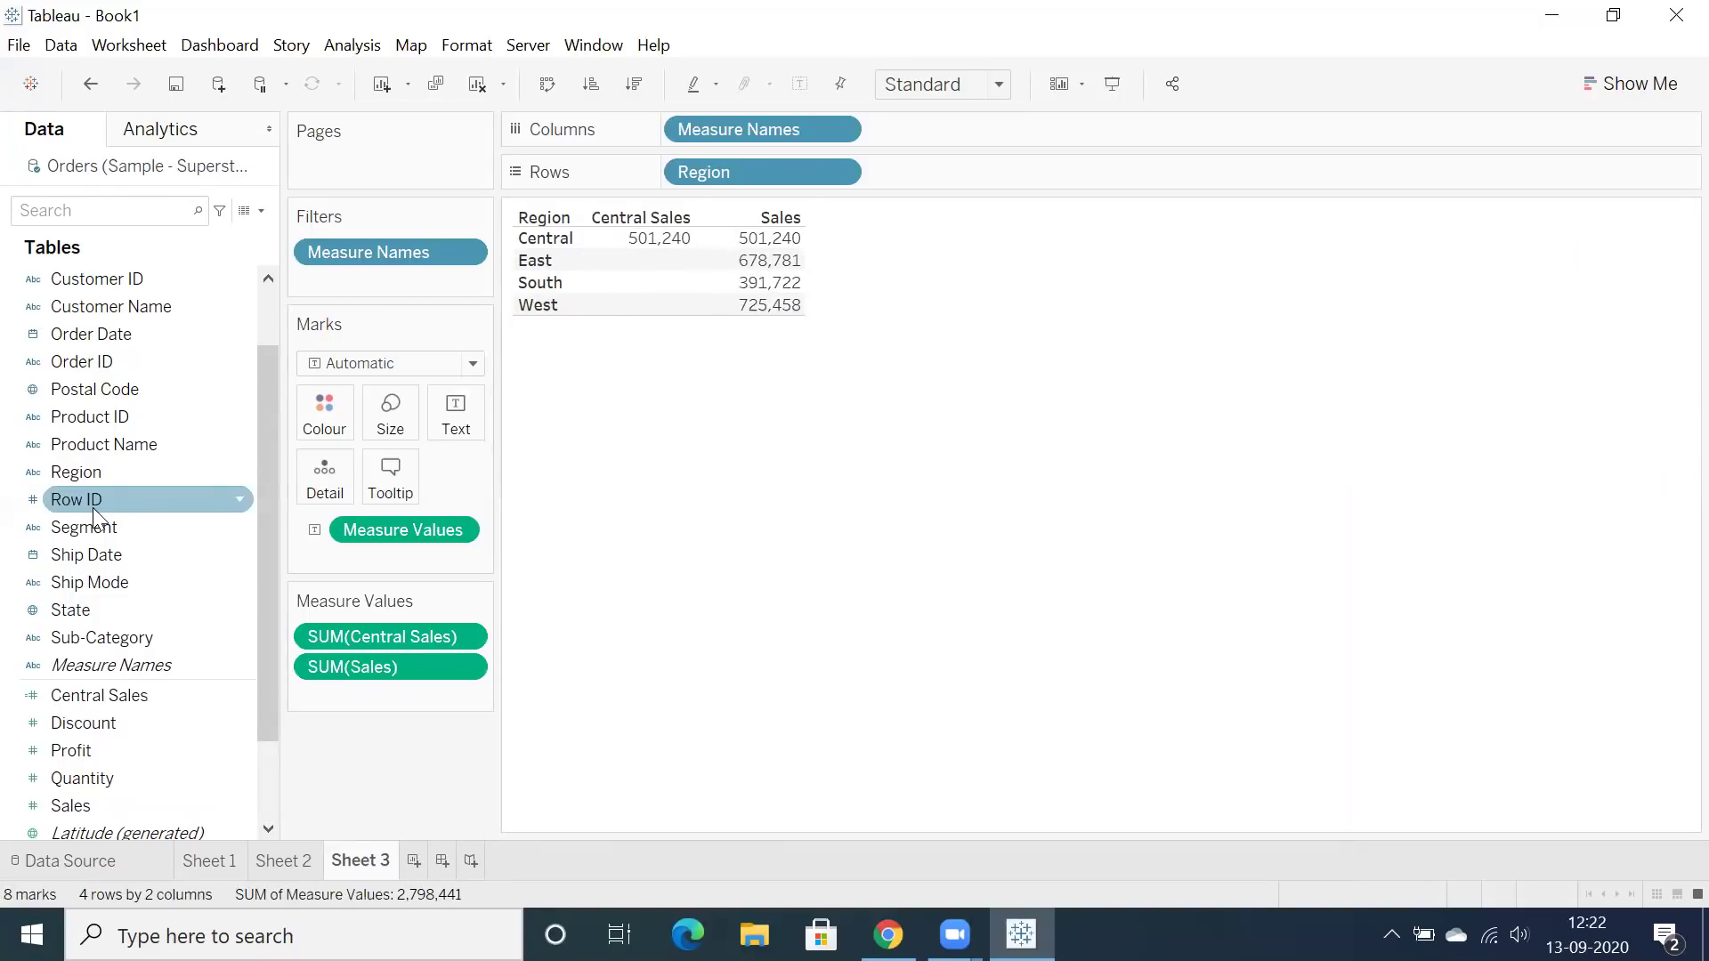
Edit Central Sales so its THEN branch returns SUM([Sales]).
{"action": "right_click", "coordinate": [87, 698]}
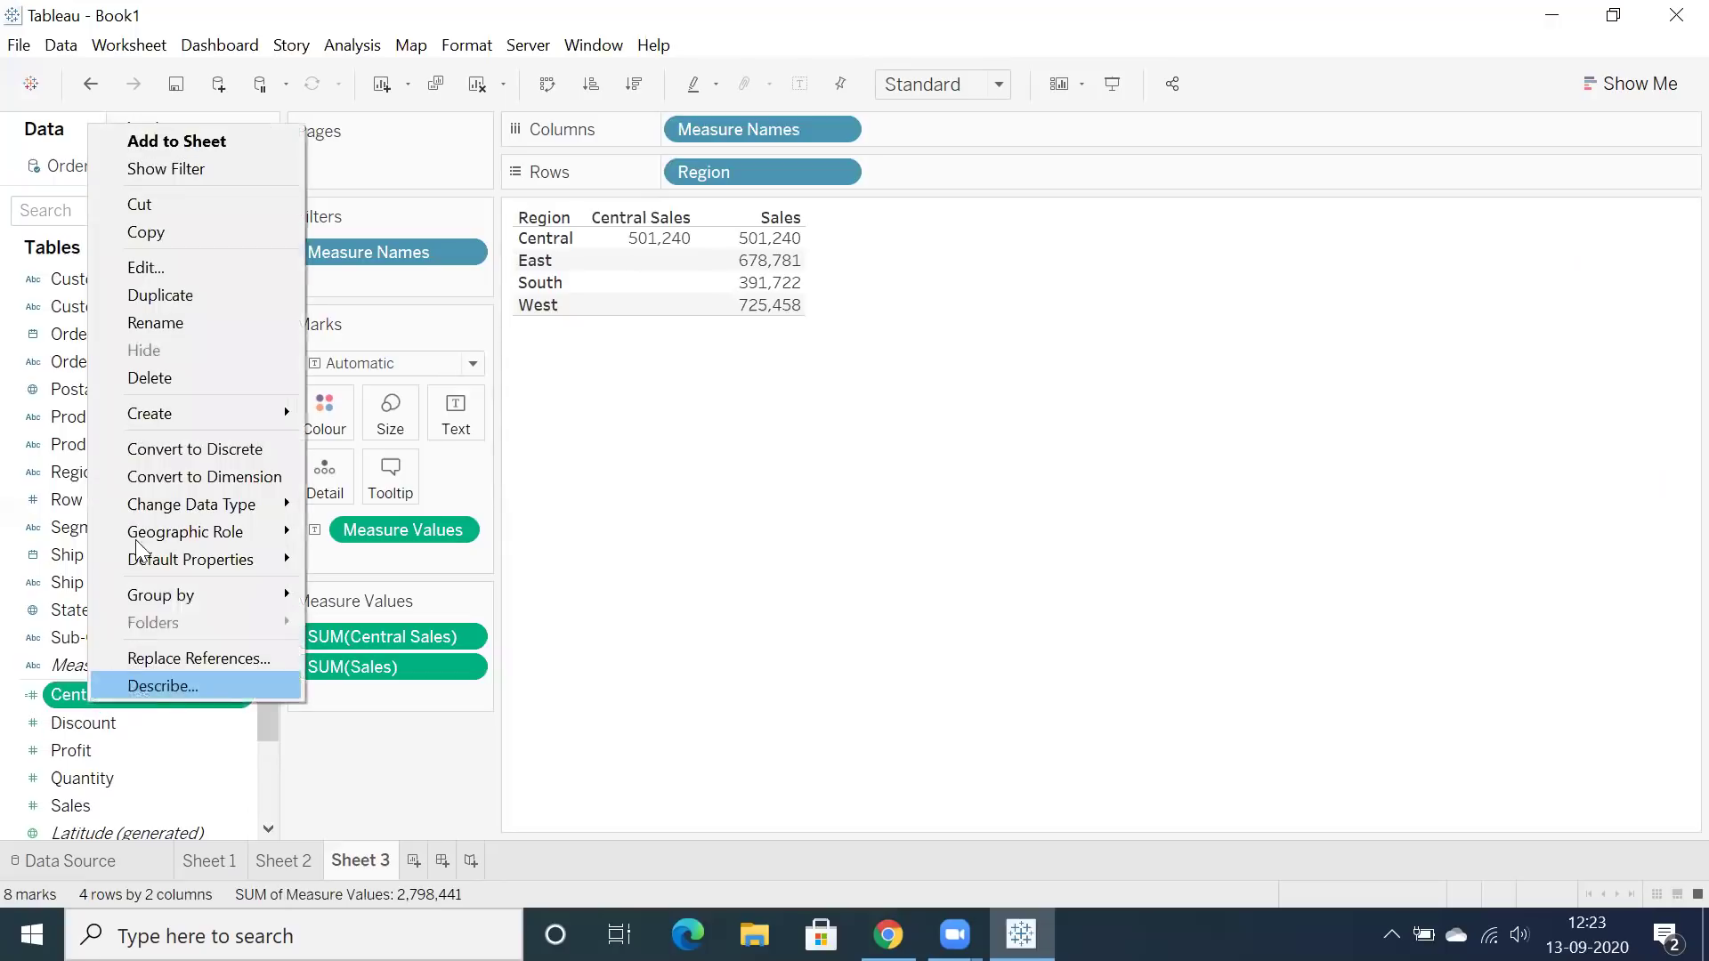
{"action": "left_click", "coordinate": [149, 268]}
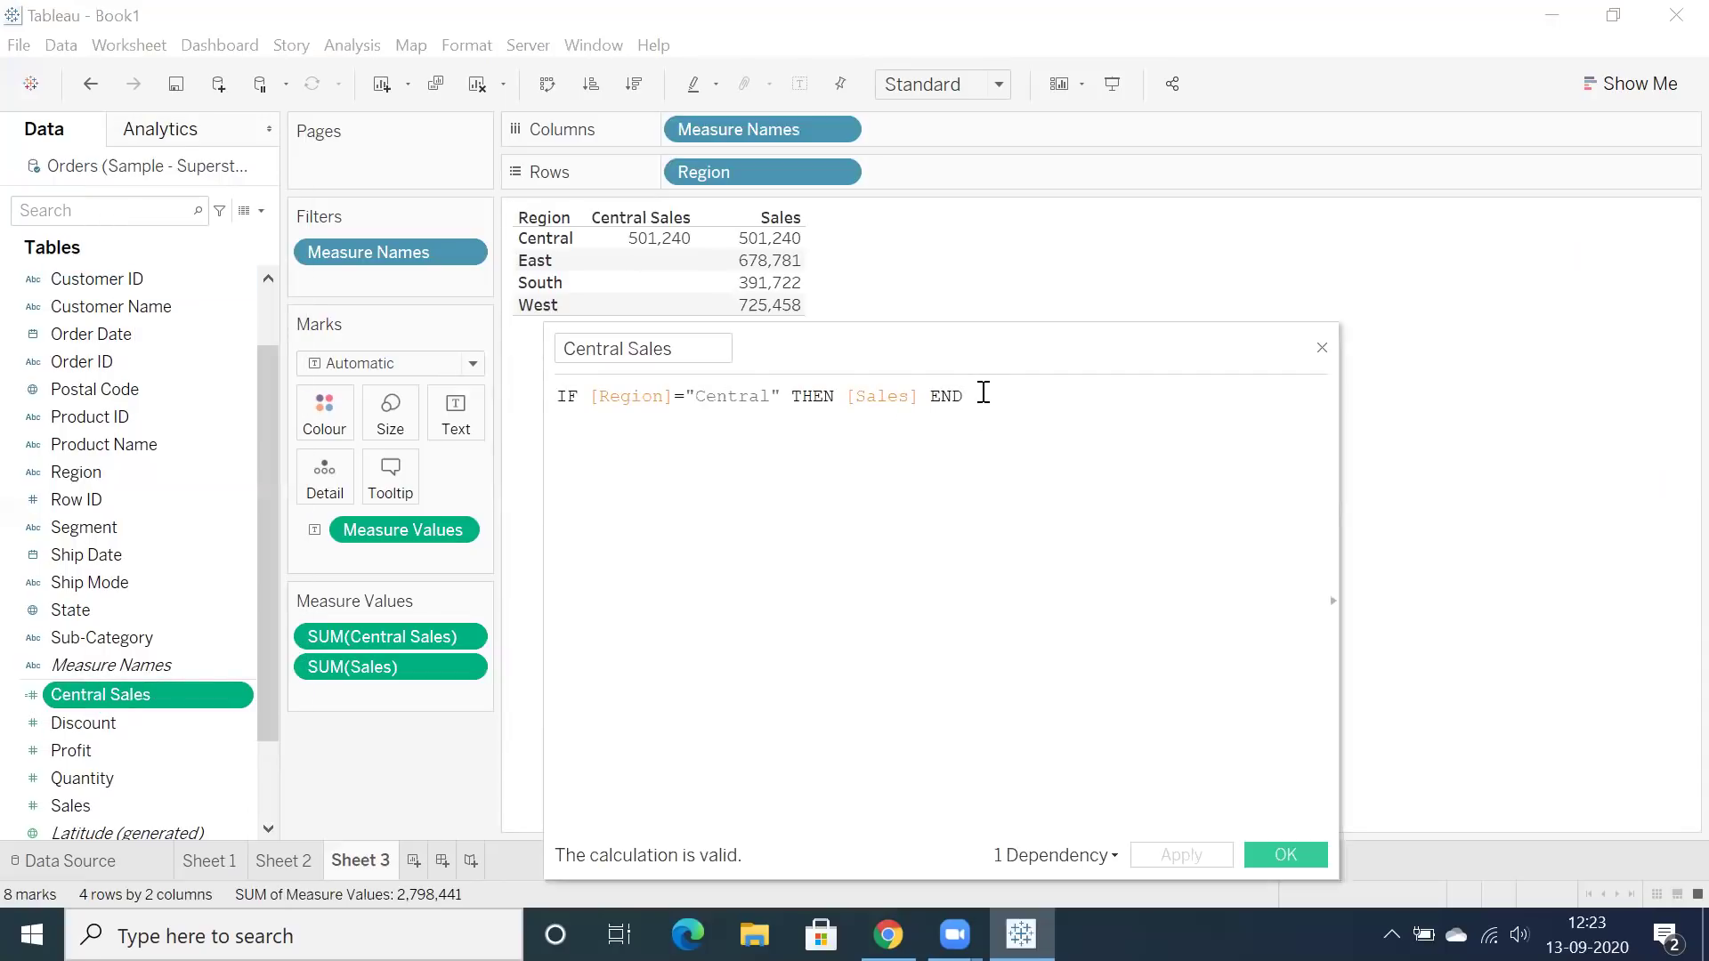
{"action": "key", "text": "BackSpace"}
{"action": "key", "text": "BackSpace"}
{"action": "key", "text": "BackSpace"}
{"action": "key", "text": "BackSpace"}
{"action": "key", "text": "BackSpace"}
{"action": "key", "text": "BackSpace"}
{"action": "key", "text": "BackSpace"}
{"action": "key", "text": "BackSpace"}
{"action": "key", "text": "BackSpace"}
{"action": "key", "text": "BackSpace"}
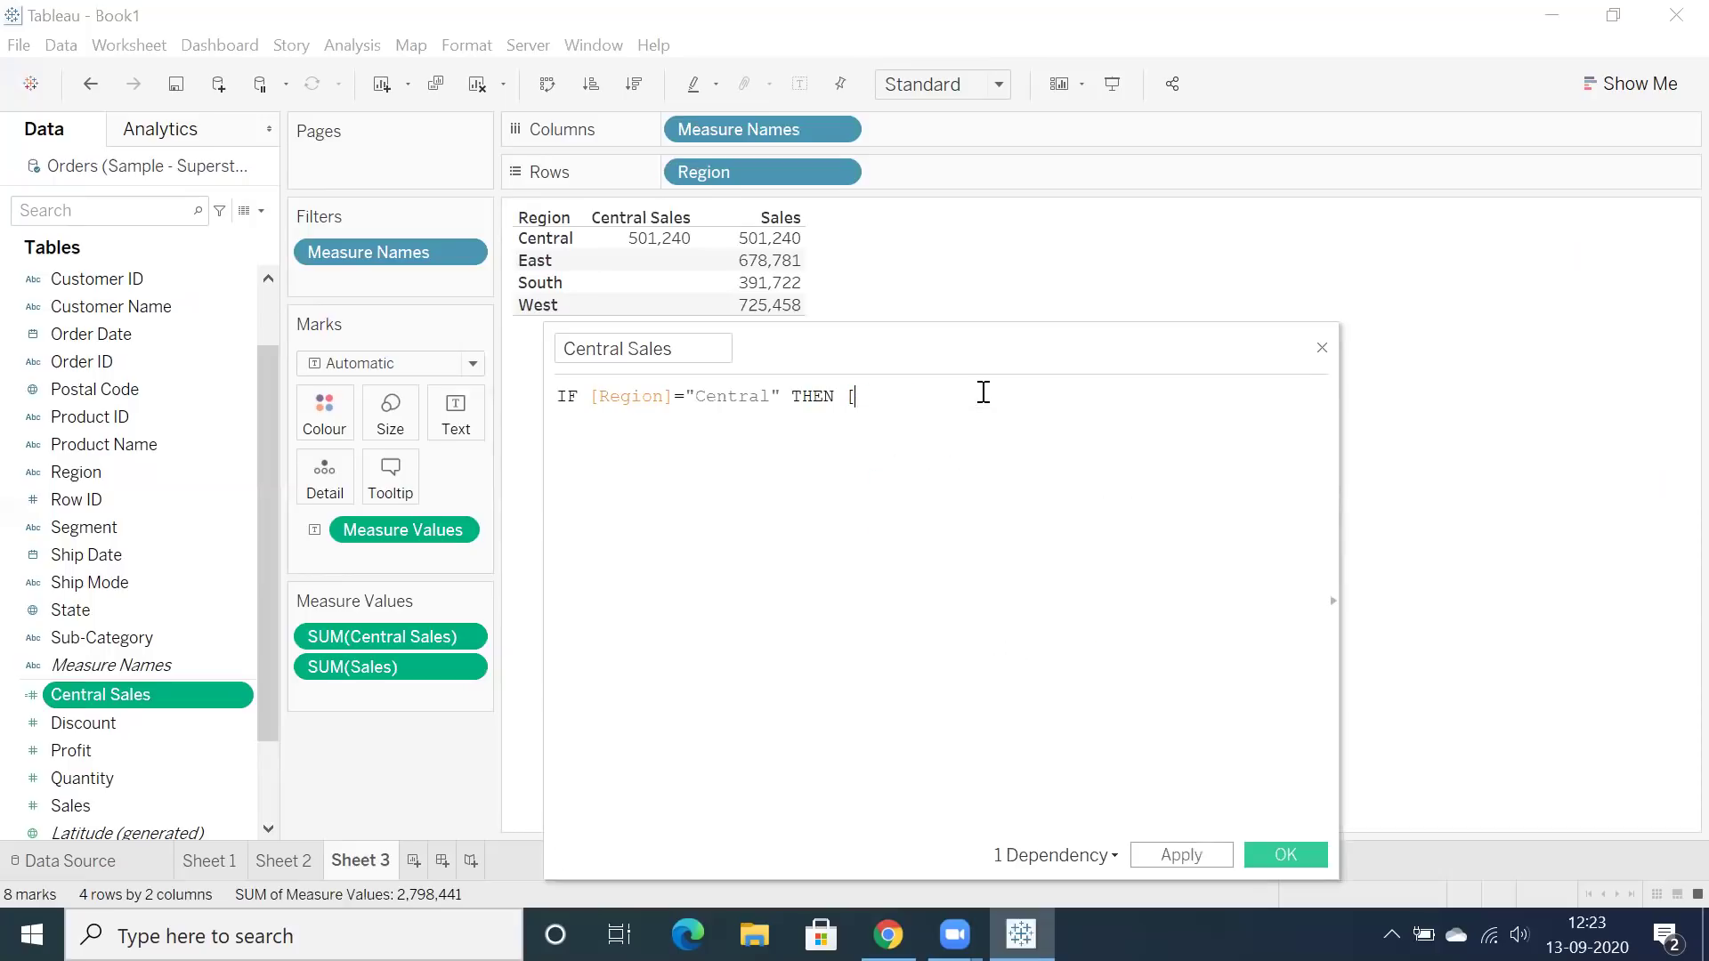
{"action": "type", "text": "su"}
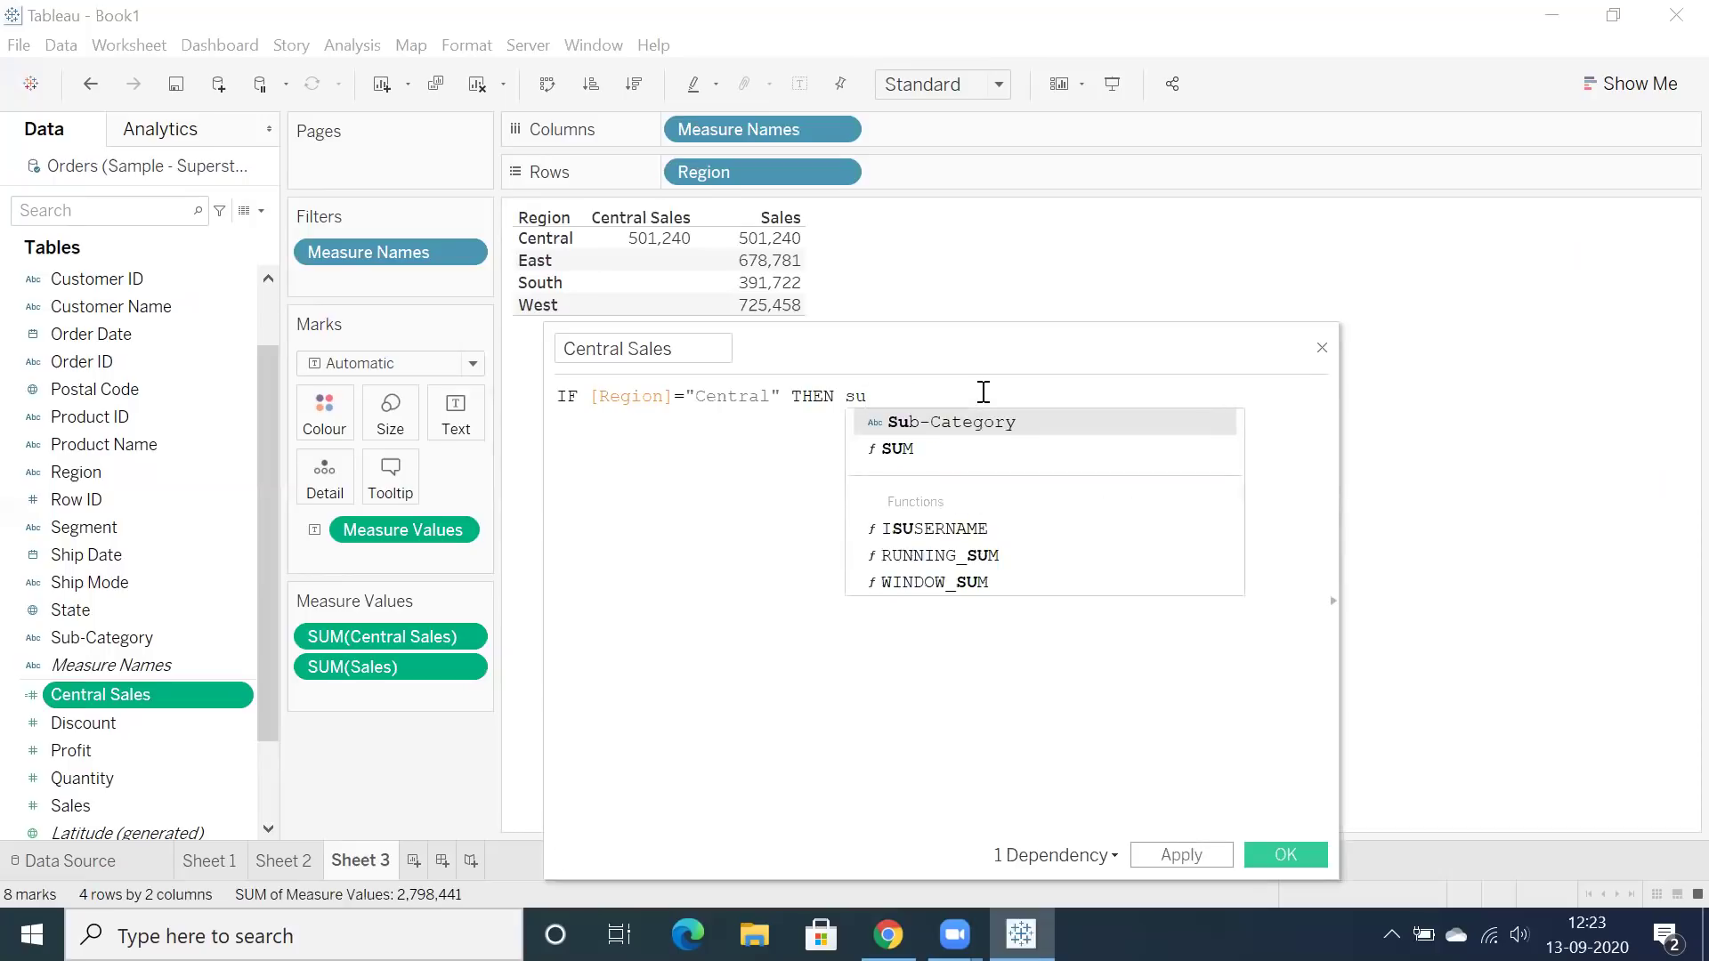
{"action": "key", "text": "Down"}
{"action": "key", "text": "Return"}
{"action": "type", "text": "sal"}
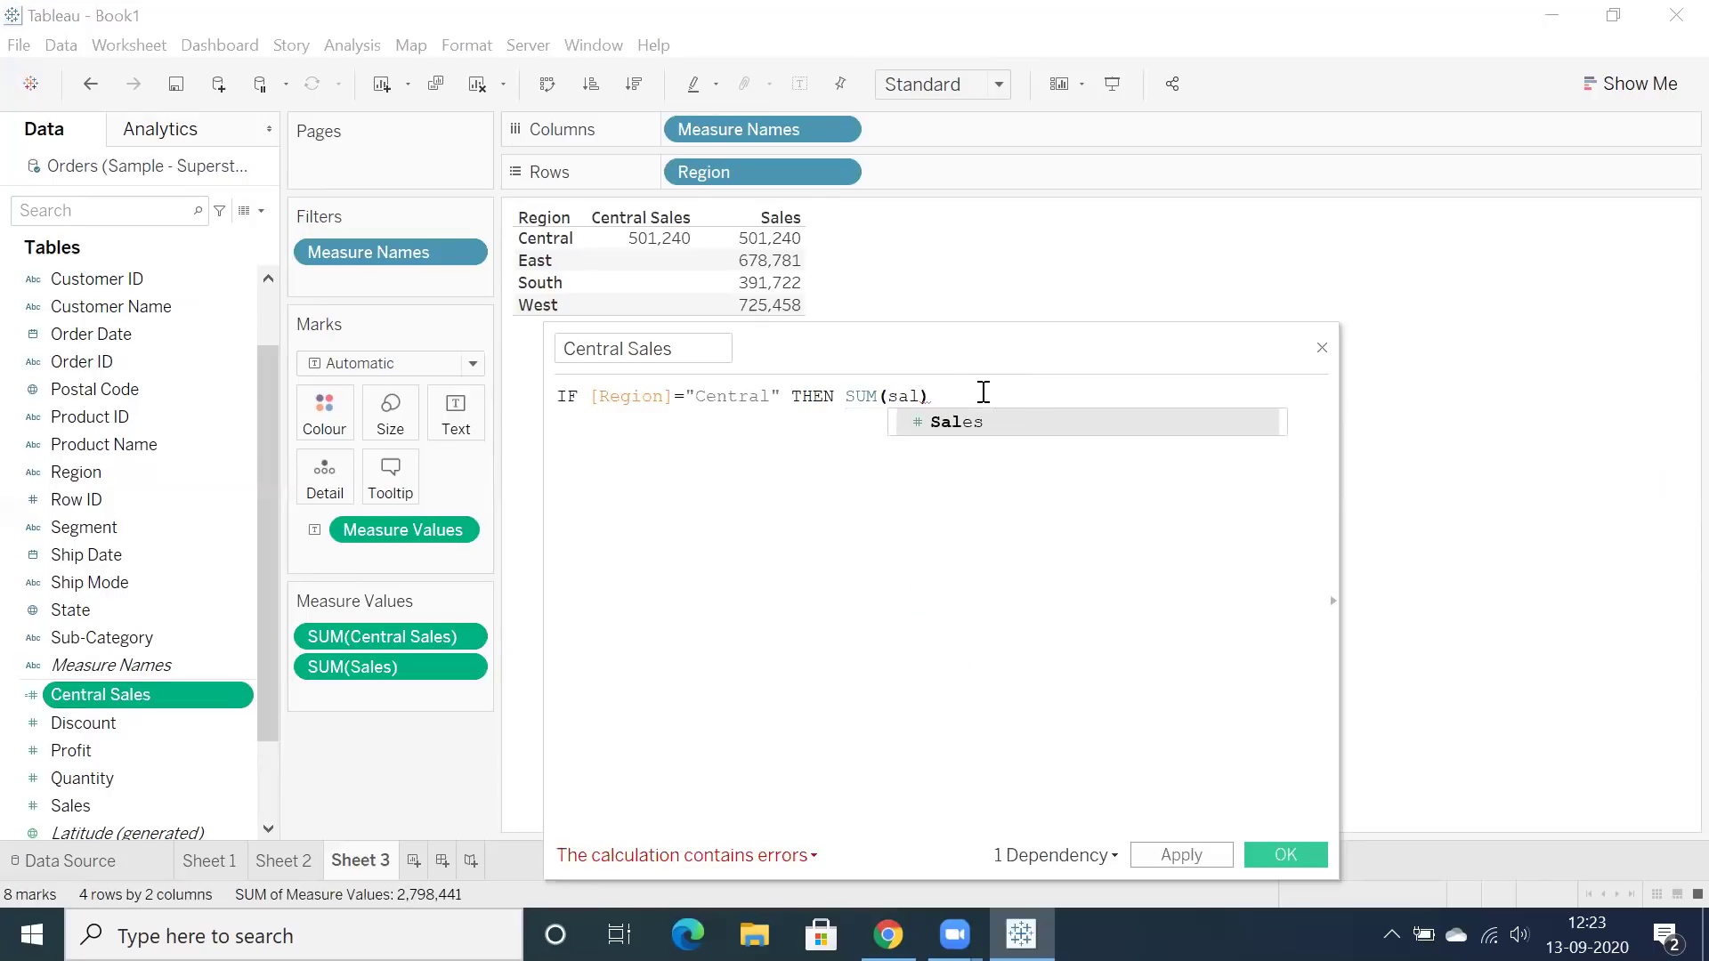
{"action": "key", "text": "Return"}
Finish the formula with ELSE AVG([Sales]) END.
{"action": "type", "text": "el"}
{"action": "key", "text": "Return"}
{"action": "type", "text": "avg"}
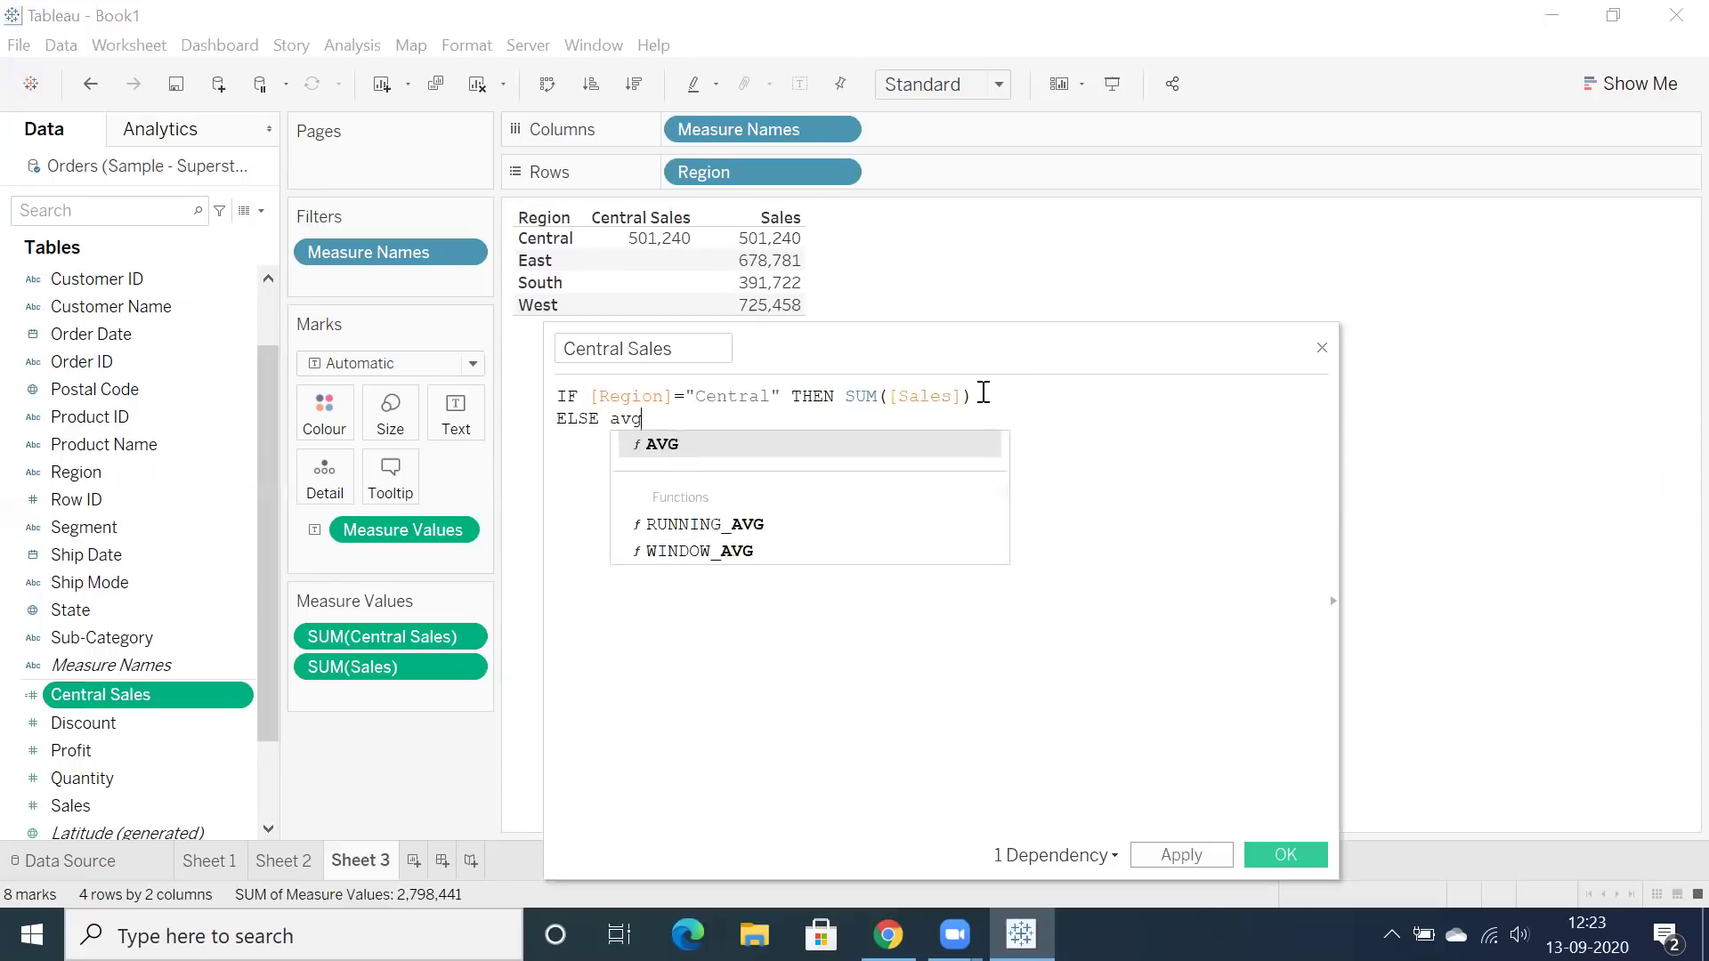
{"action": "key", "text": "Return"}
{"action": "type", "text": "sa"}
{"action": "key", "text": "Return"}
{"action": "type", "text": ")"}
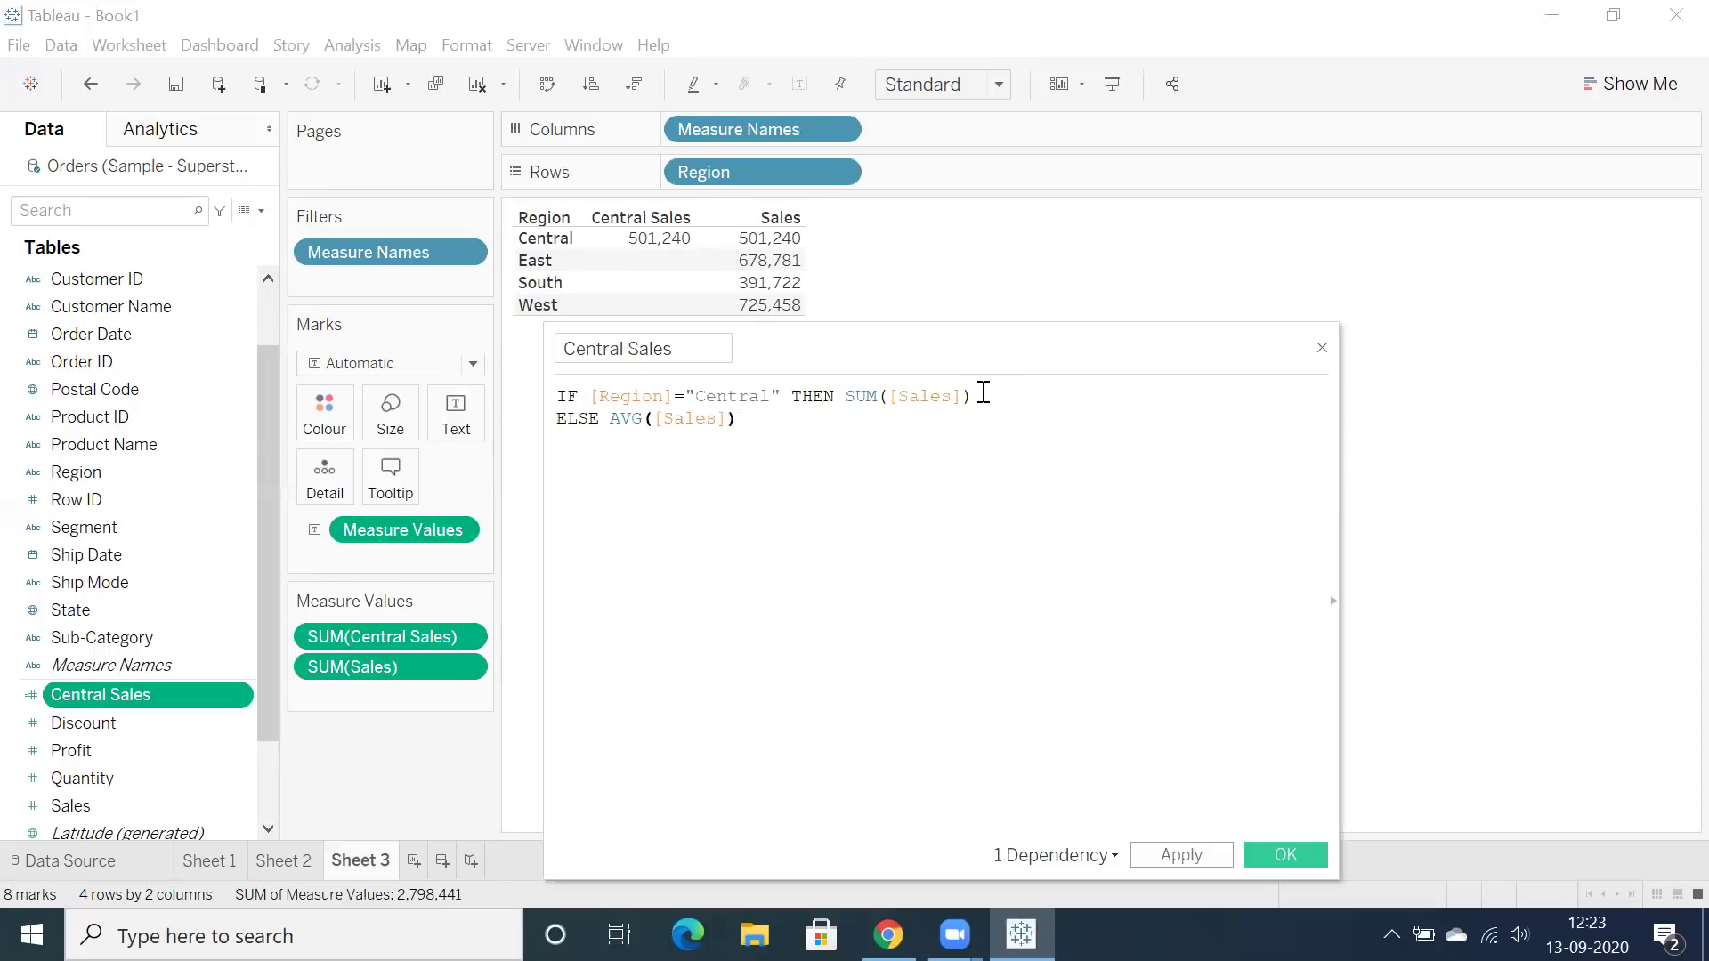
{"action": "type", "text": " en"}
{"action": "key", "text": "Return"}
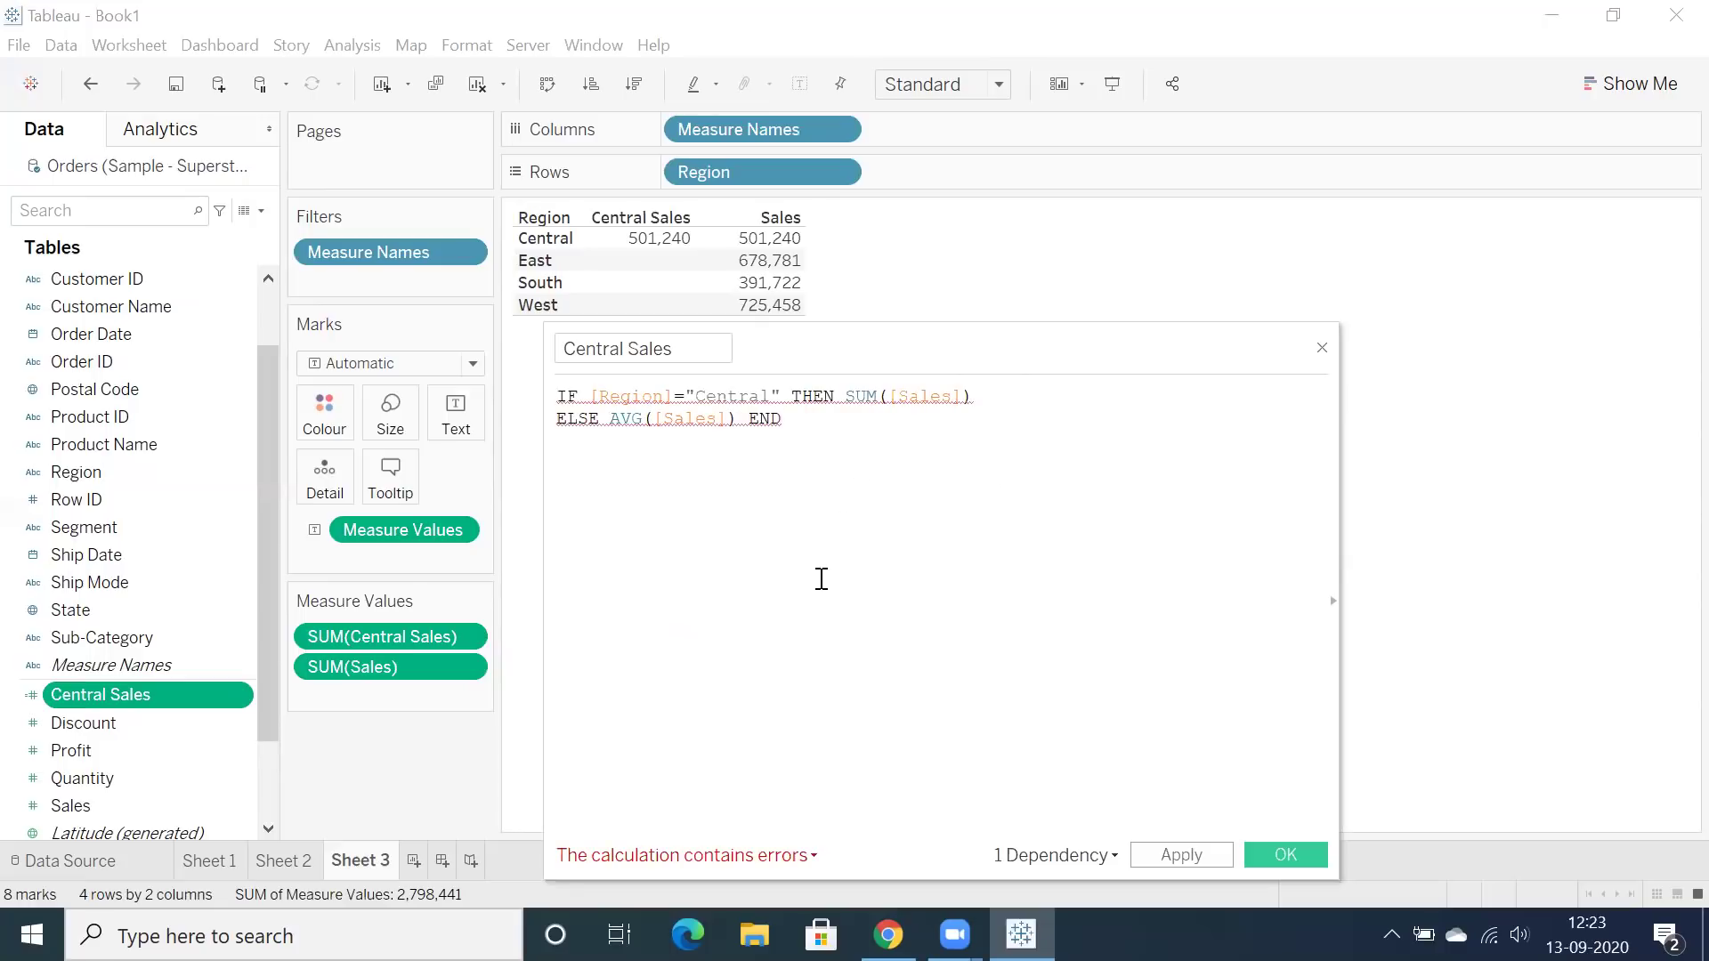
{"action": "left_click", "coordinate": [810, 855]}
{"action": "left_click_drag", "start_coordinate": [845, 397], "coordinate": [1000, 397]}
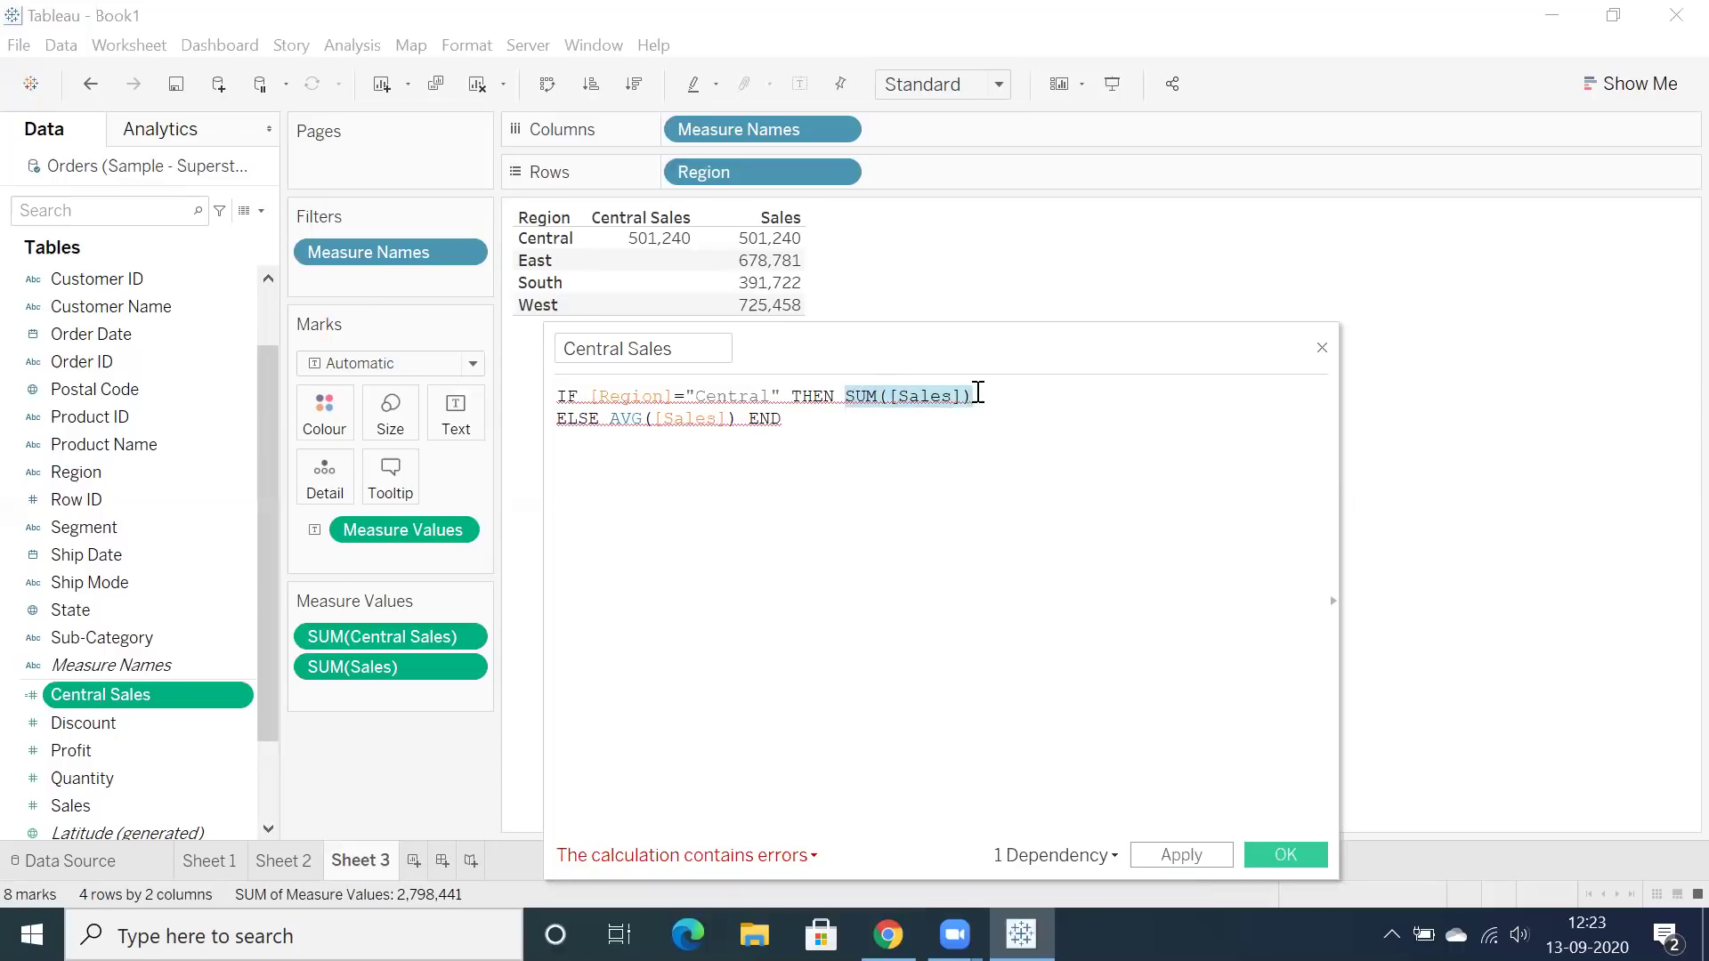
{"action": "left_click_drag", "start_coordinate": [611, 419], "coordinate": [730, 419]}
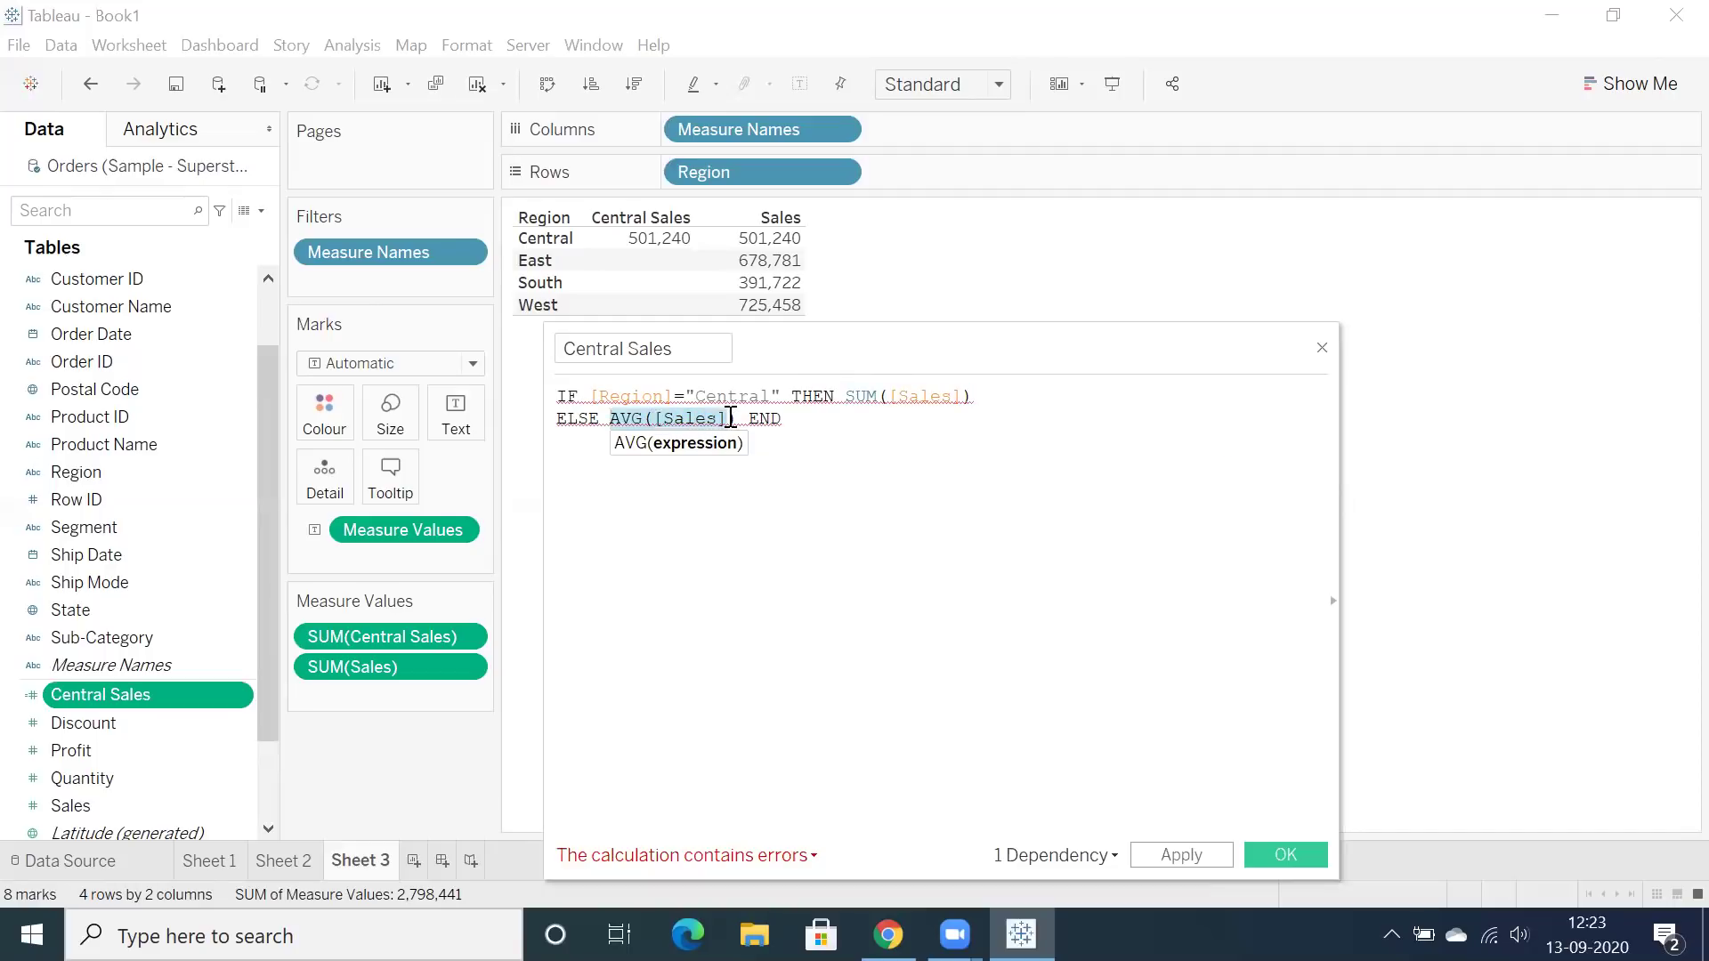
{"action": "left_click", "coordinate": [763, 487]}
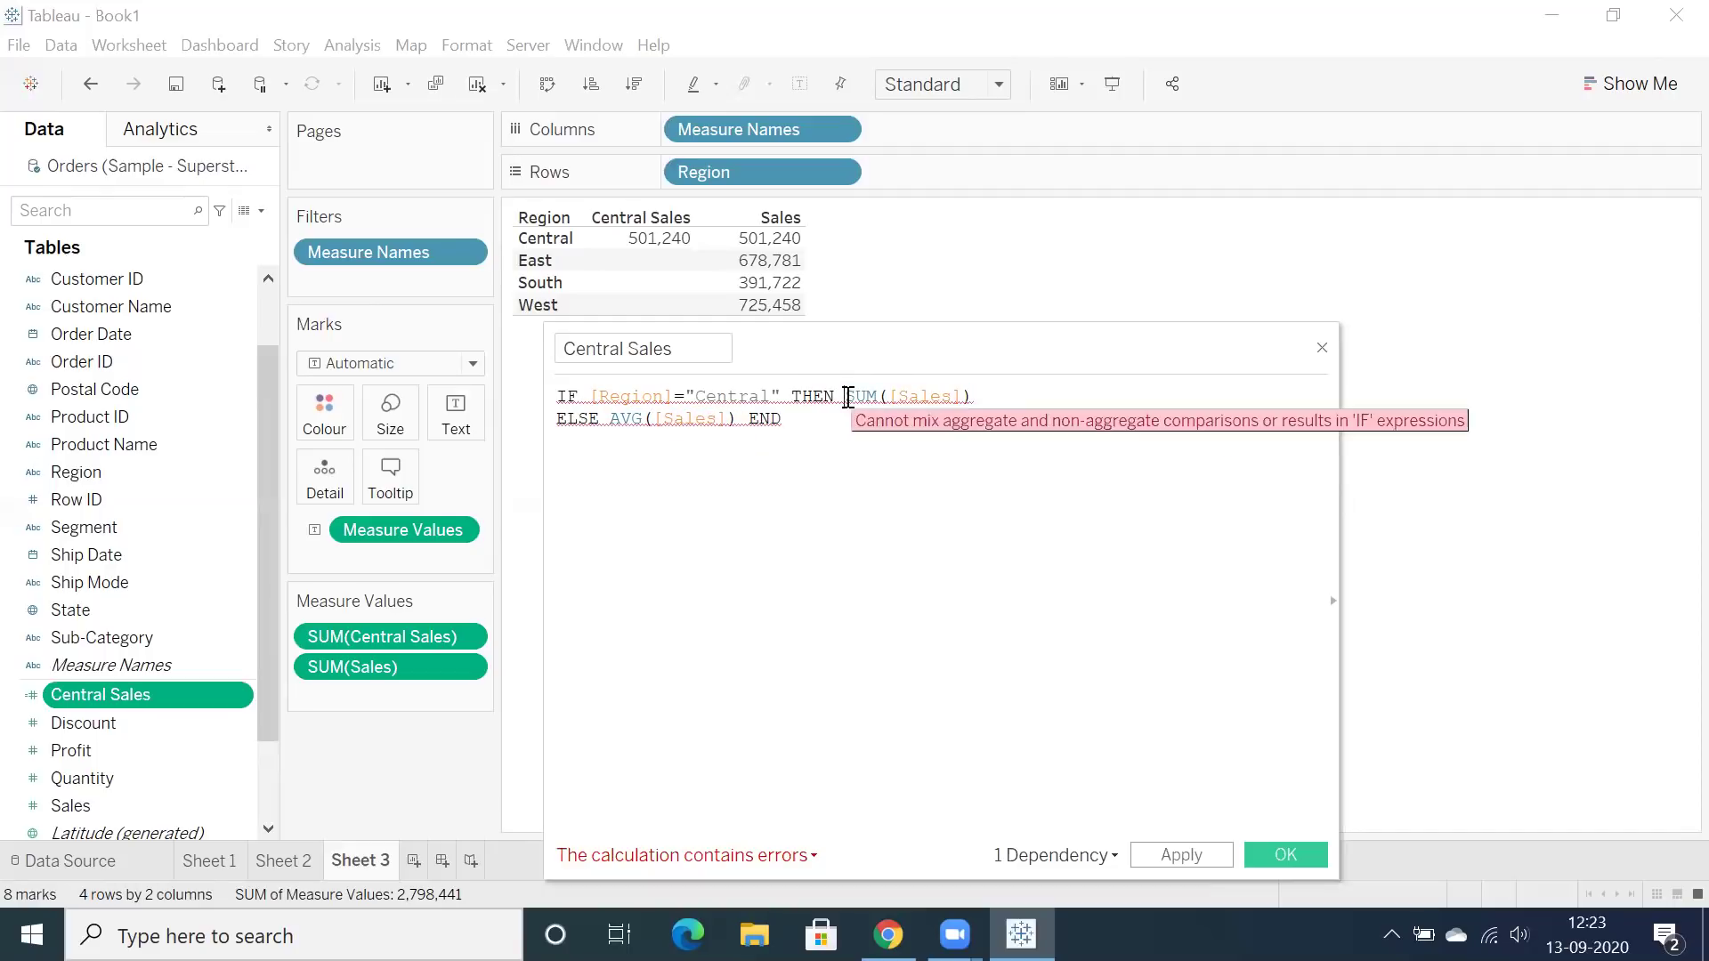
{"action": "left_click_drag", "start_coordinate": [845, 397], "coordinate": [973, 397]}
{"action": "left_click_drag", "start_coordinate": [621, 419], "coordinate": [593, 394]}
{"action": "left_click", "coordinate": [748, 485]}
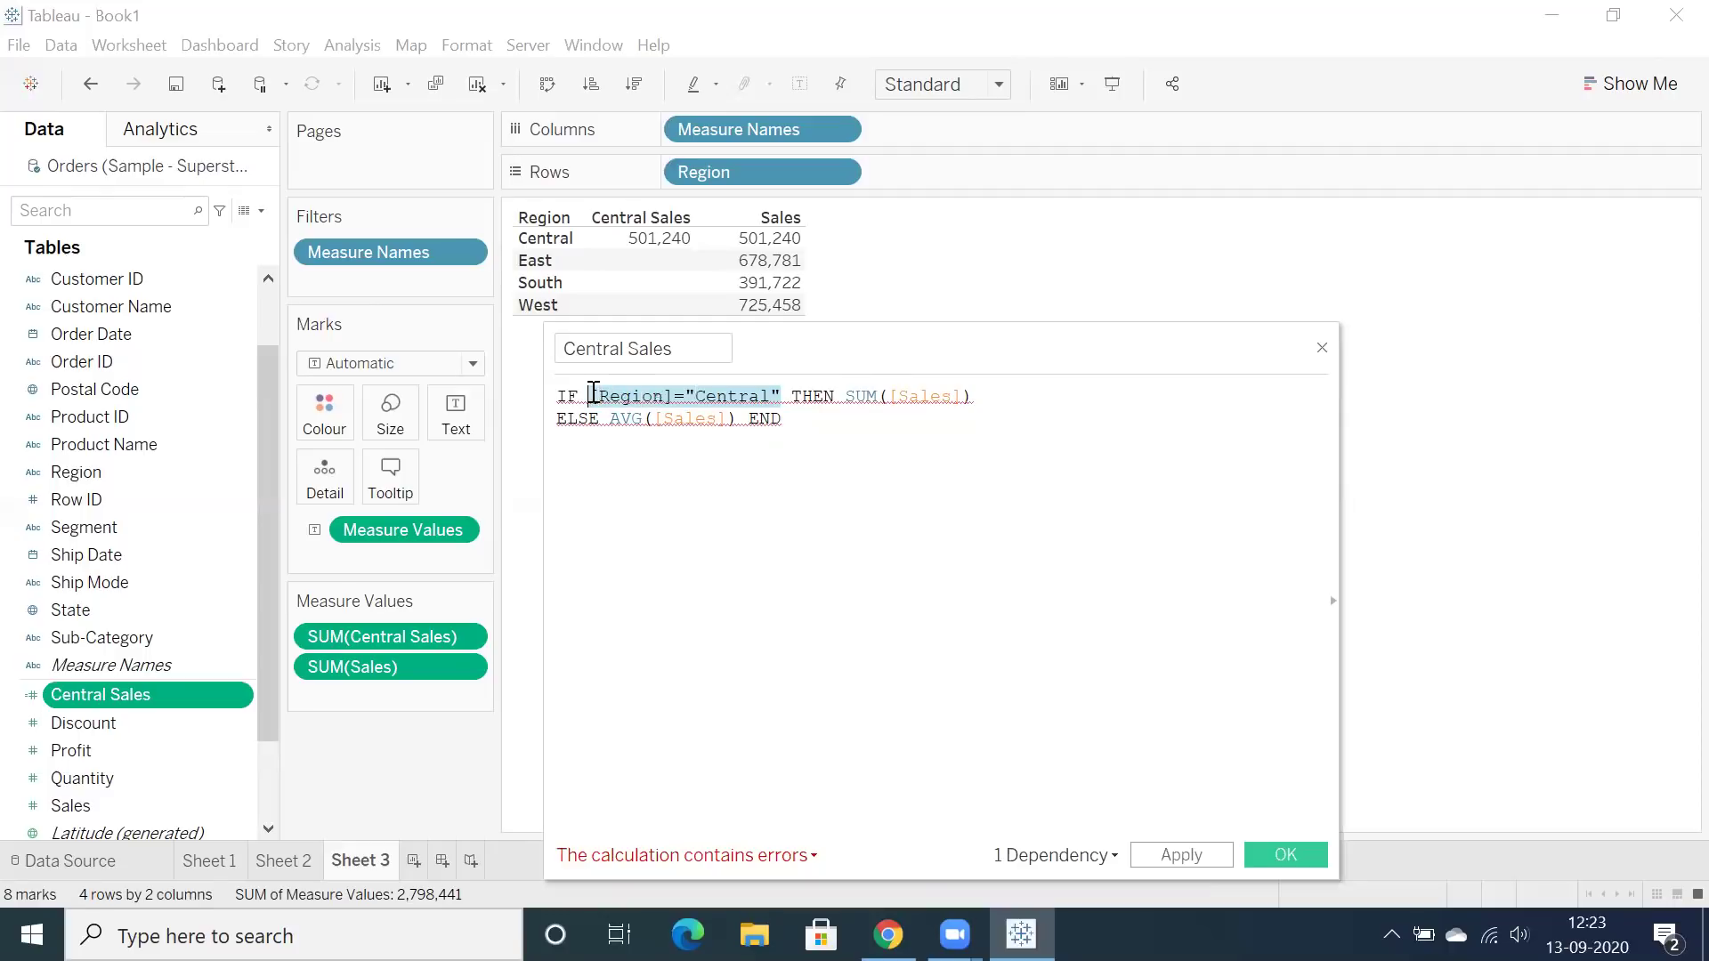
{"action": "left_click", "coordinate": [783, 396]}
{"action": "left_click_drag", "start_coordinate": [783, 396], "coordinate": [587, 396]}
{"action": "left_click", "coordinate": [697, 489]}
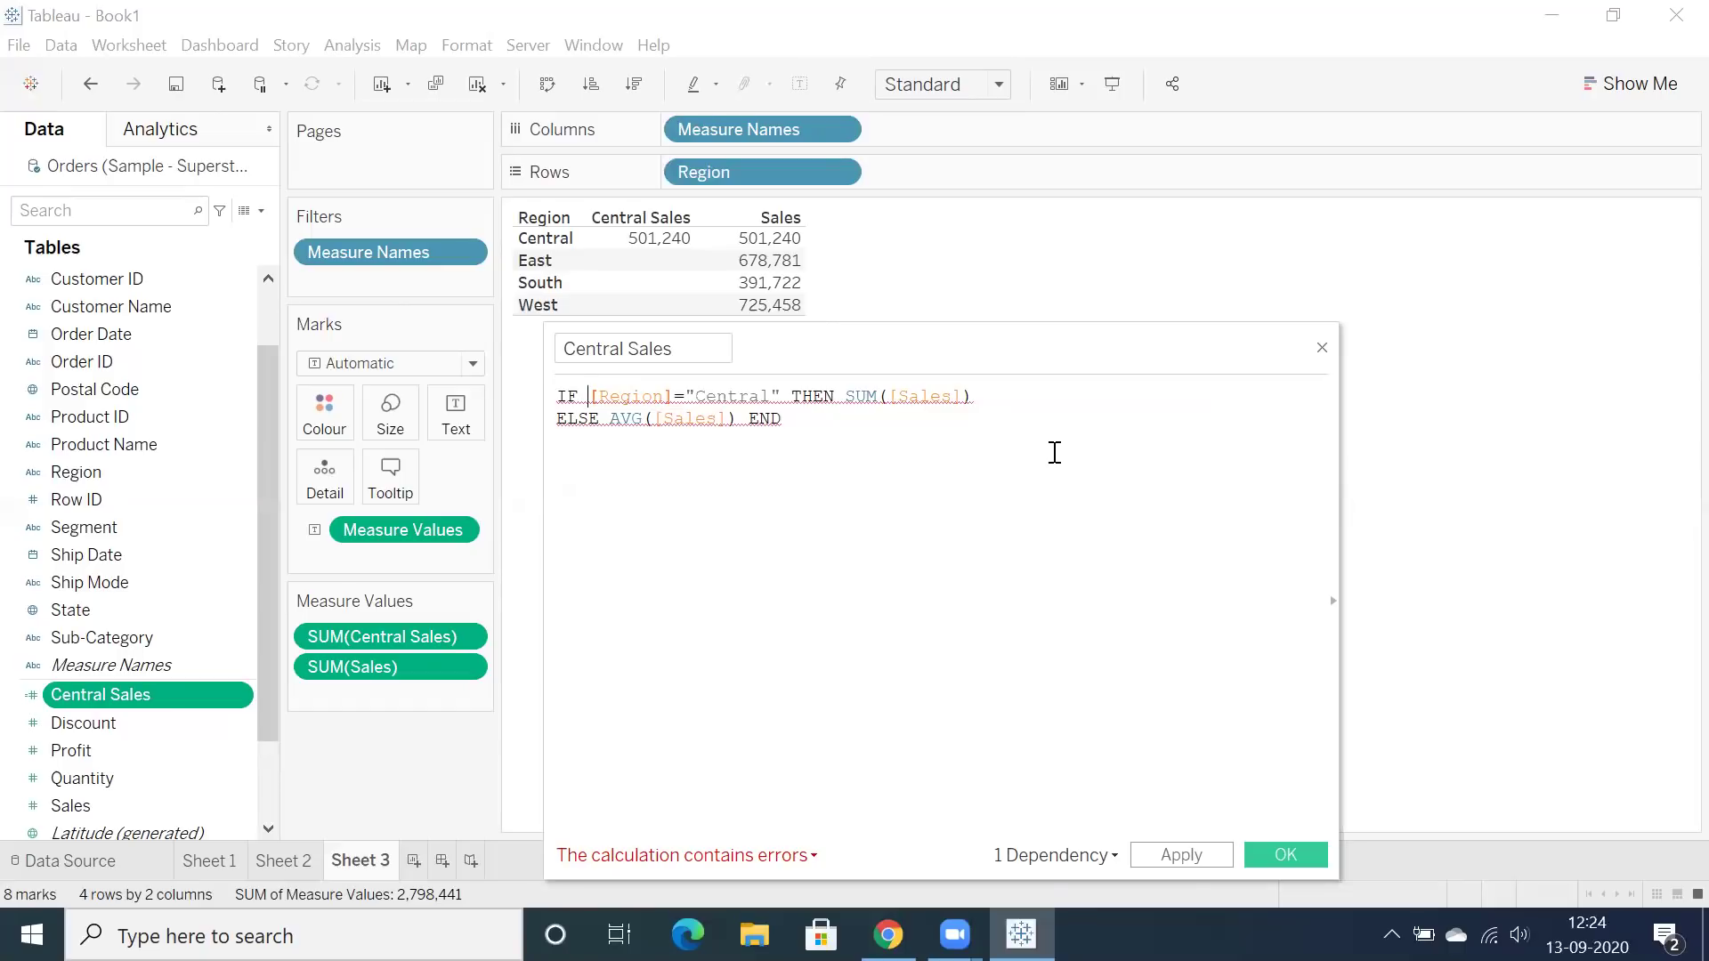
Wrap [Region] in ATTR() in the Central Sales formula.
{"action": "type", "text": "att"}
{"action": "key", "text": "Return"}
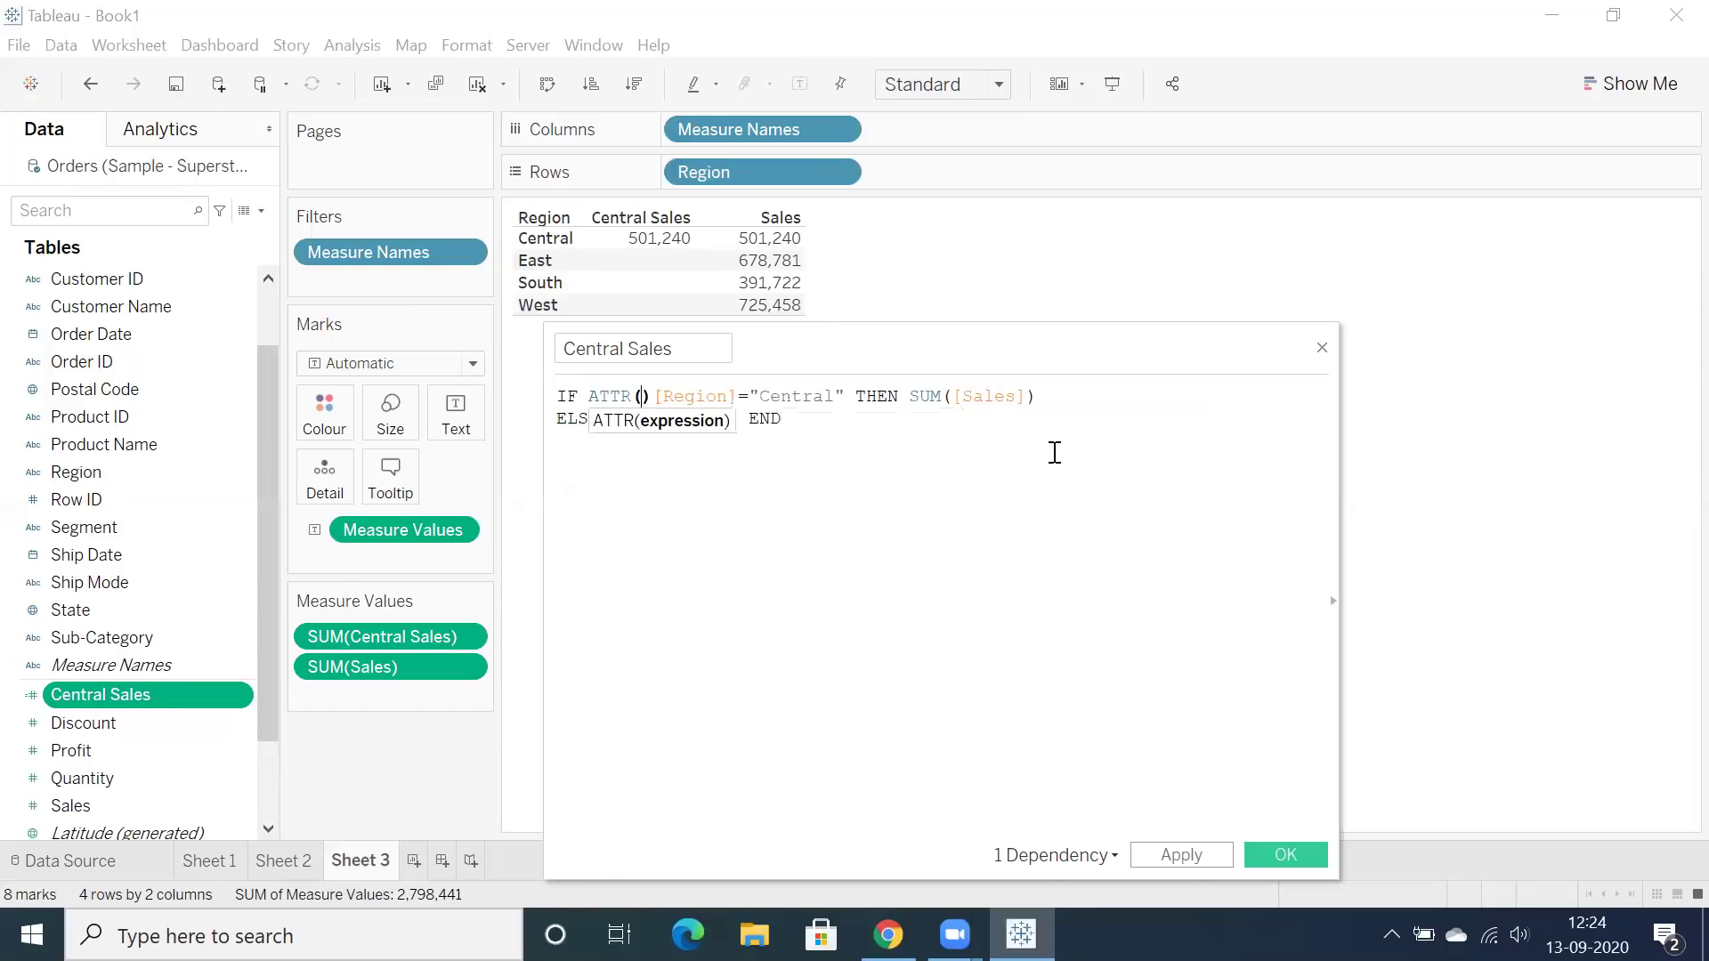
{"action": "key", "text": "Right"}
{"action": "key", "text": "BackSpace"}
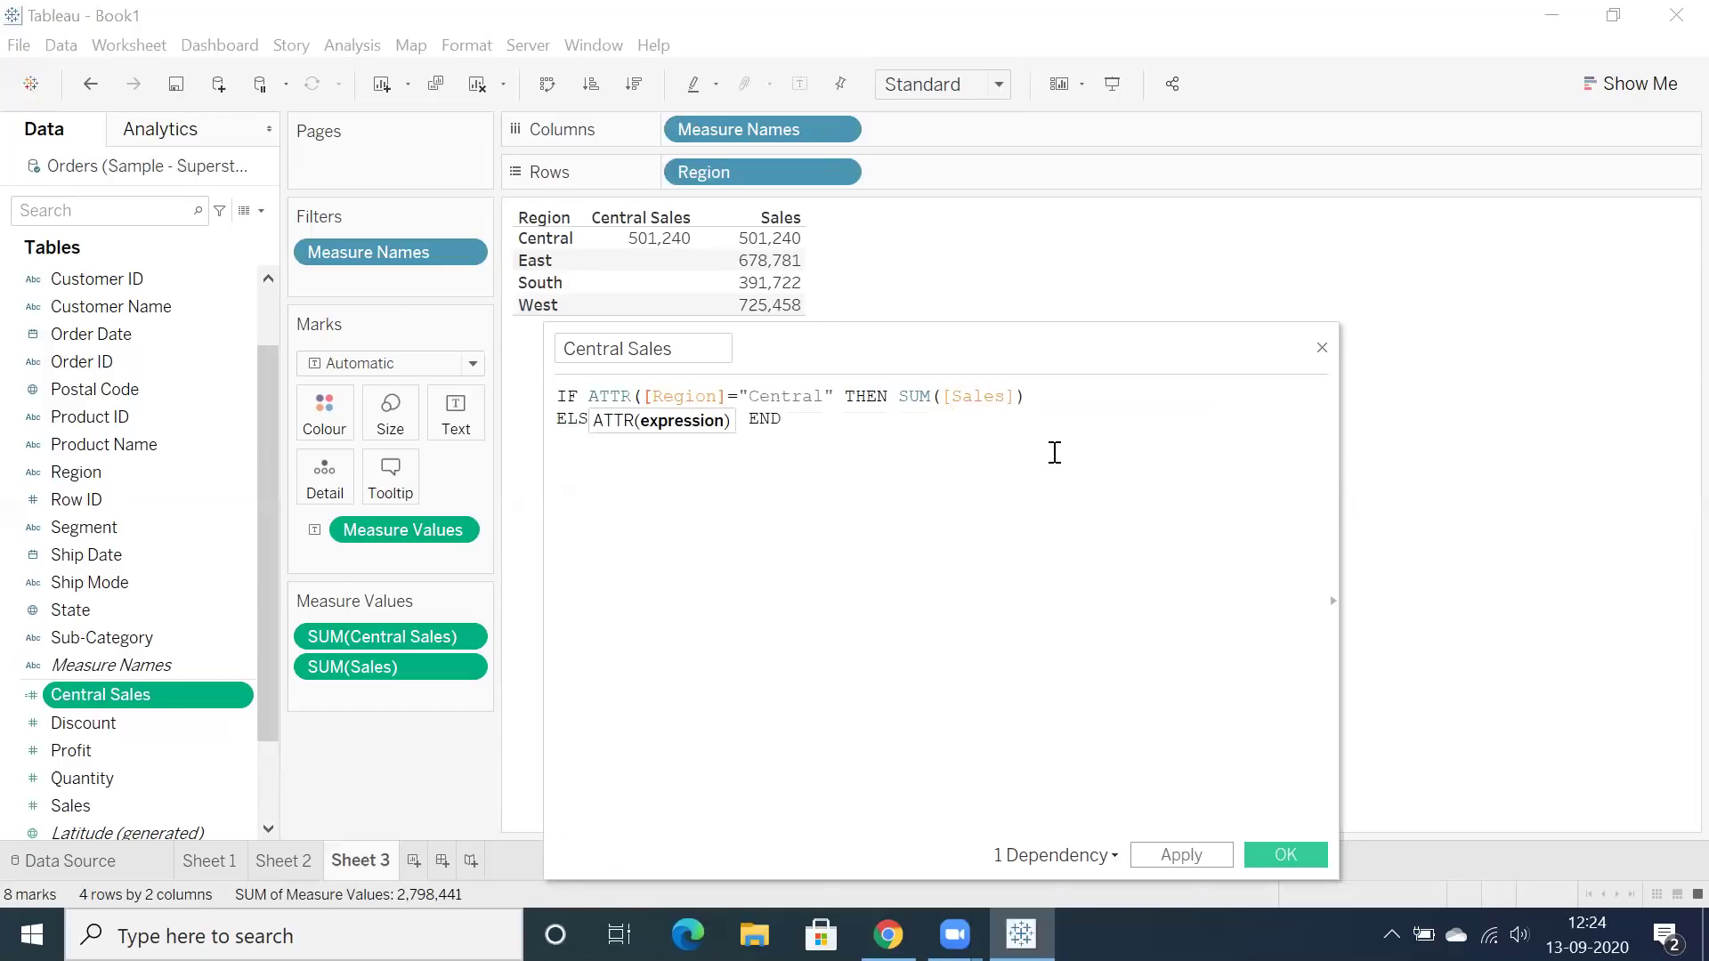
{"action": "left_click", "coordinate": [728, 397]}
{"action": "type", "text": ")"}
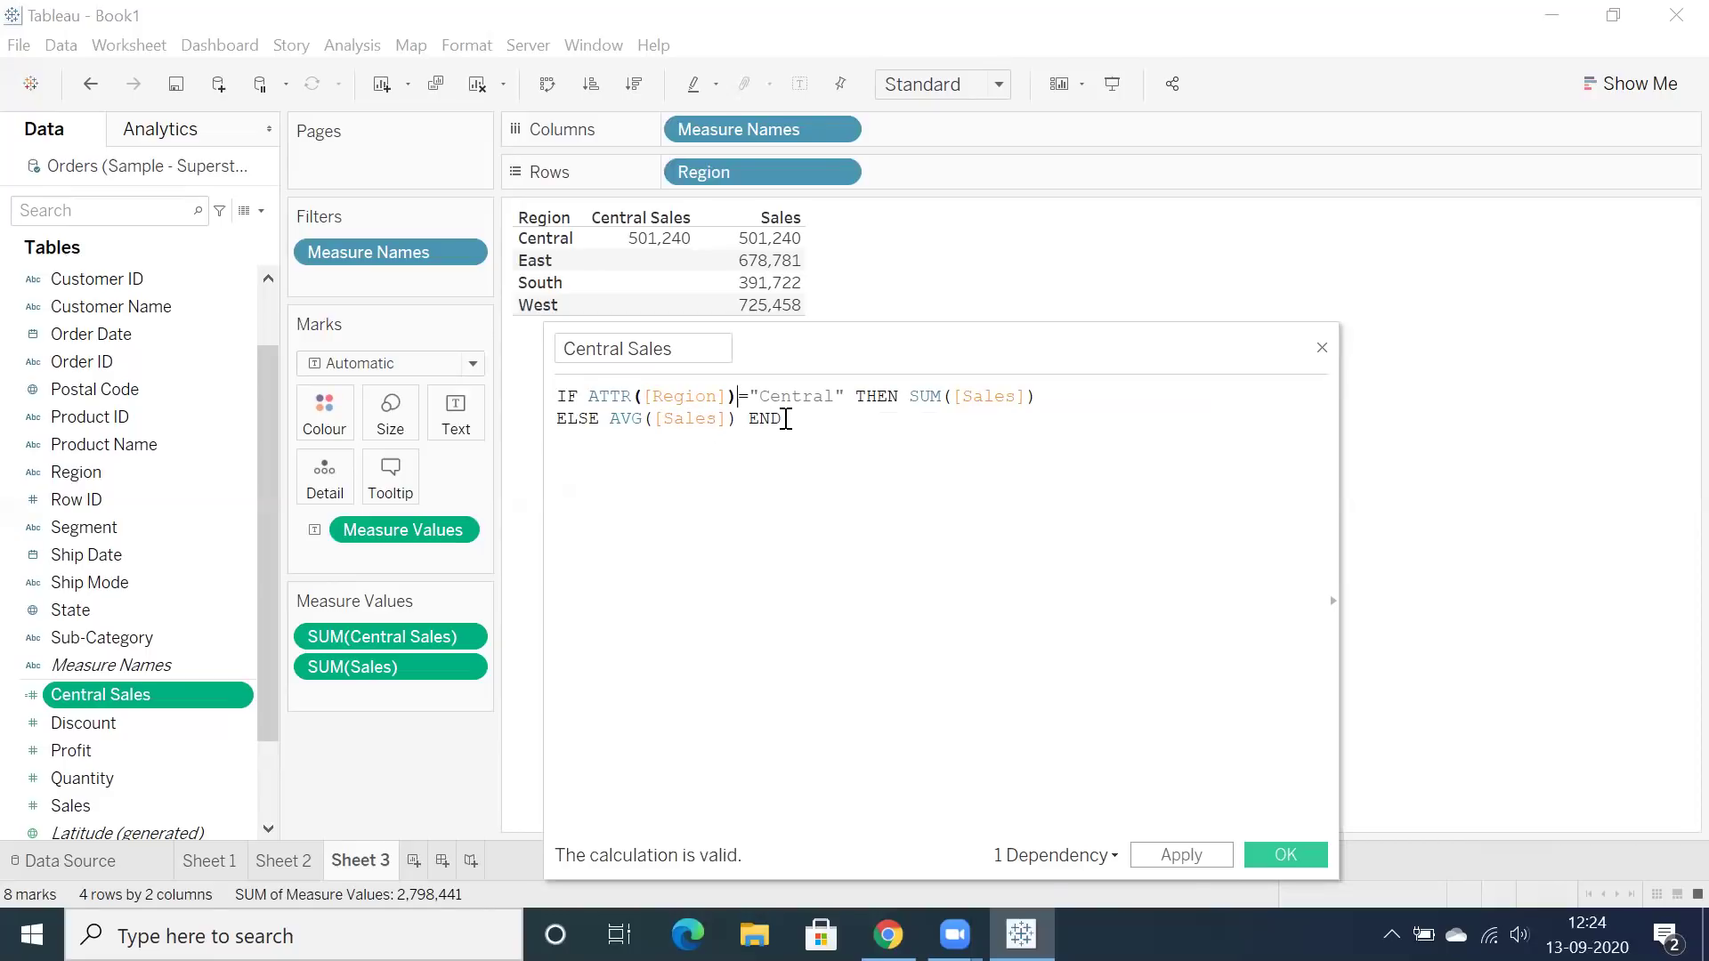
Apply and save the corrected Central Sales calculation.
{"action": "double_click", "coordinate": [1000, 395]}
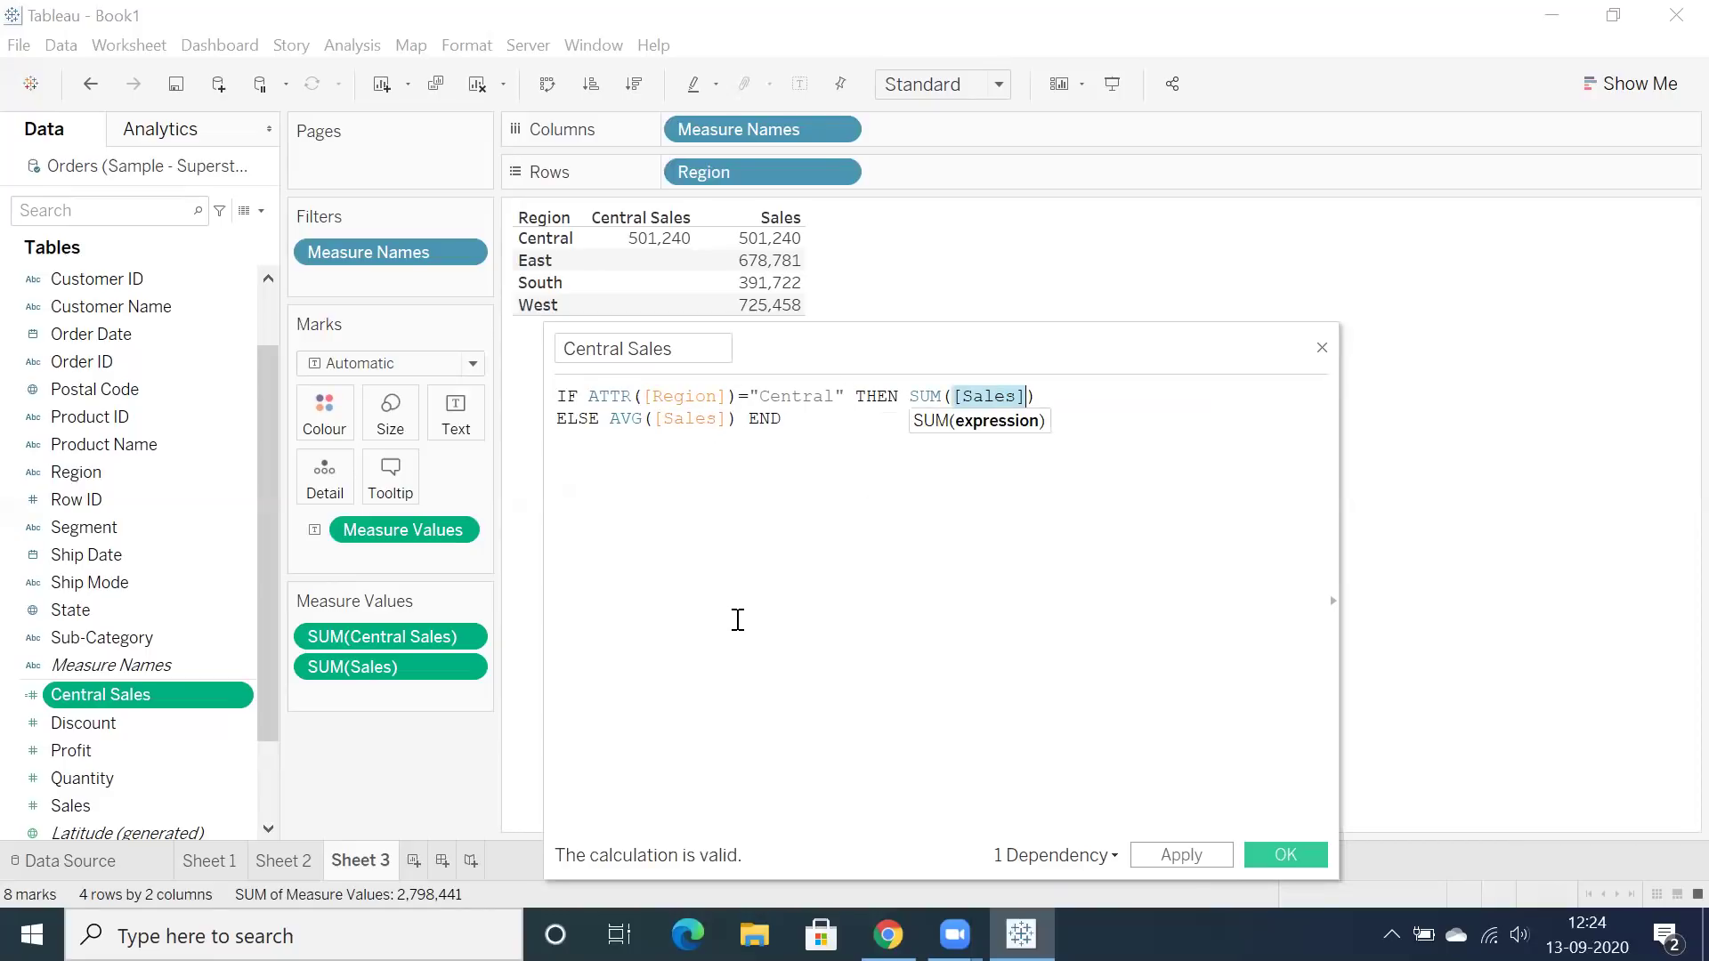
{"action": "left_click", "coordinate": [1168, 856]}
{"action": "left_click", "coordinate": [1284, 855]}
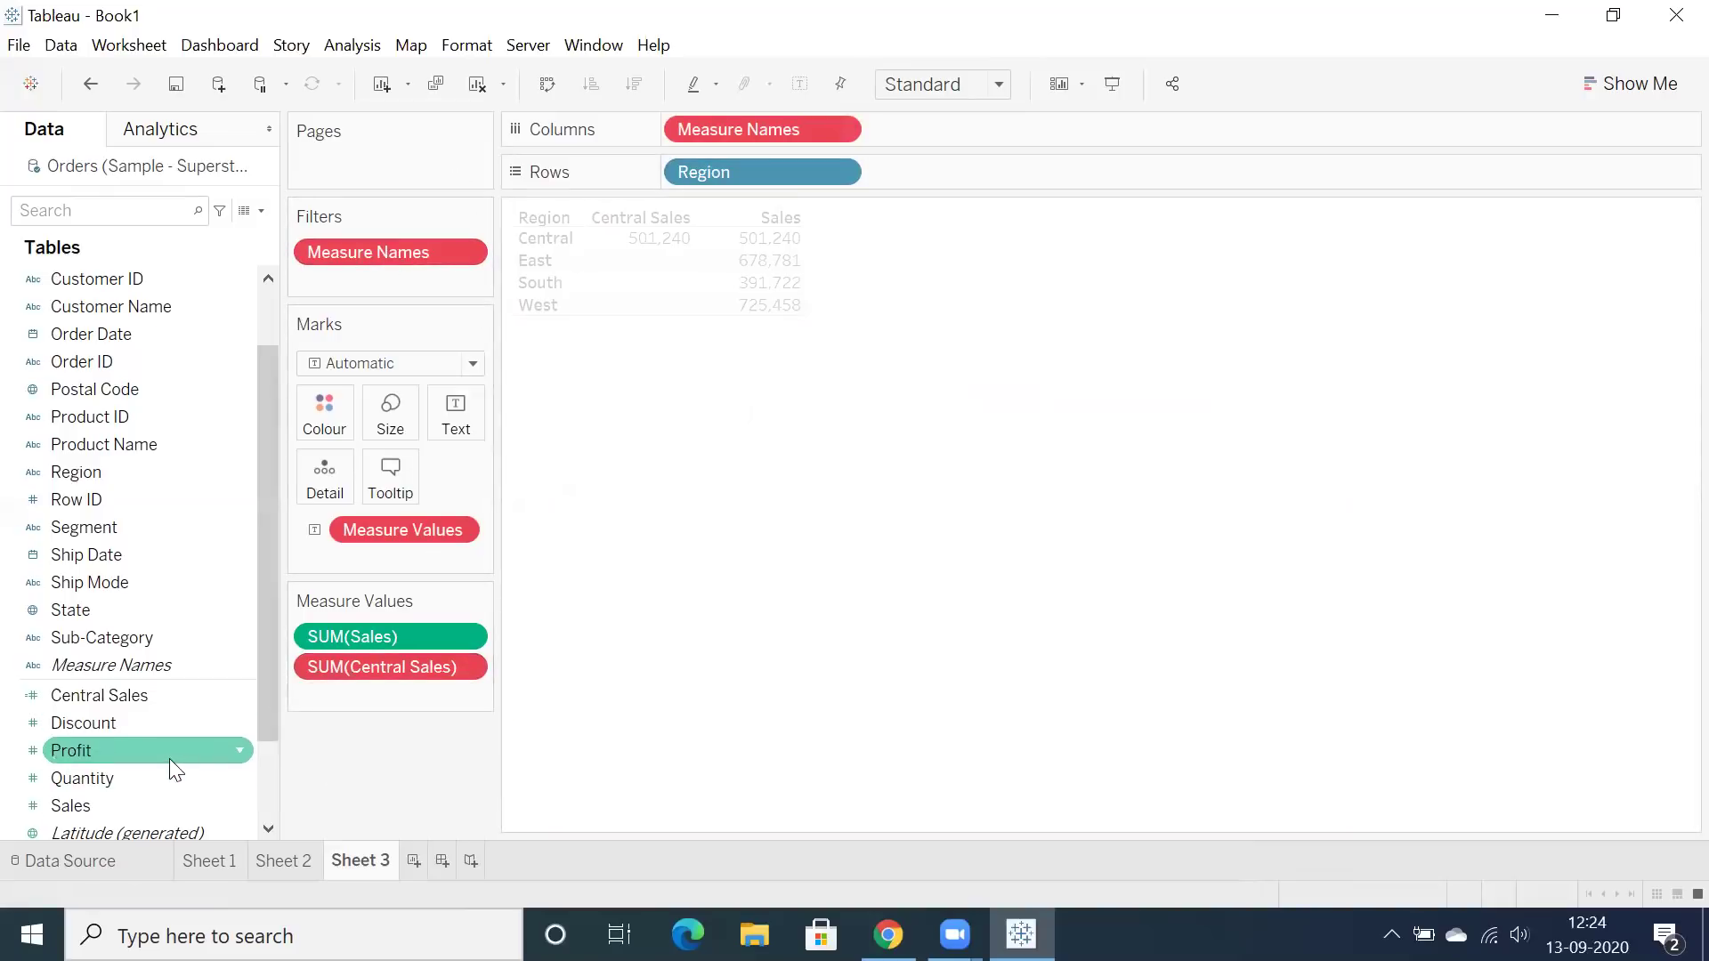
Review the Central Sales formula, then drag SUM(Central Sales) off the Measure Values shelf.
{"action": "mouse_move", "coordinate": [420, 671]}
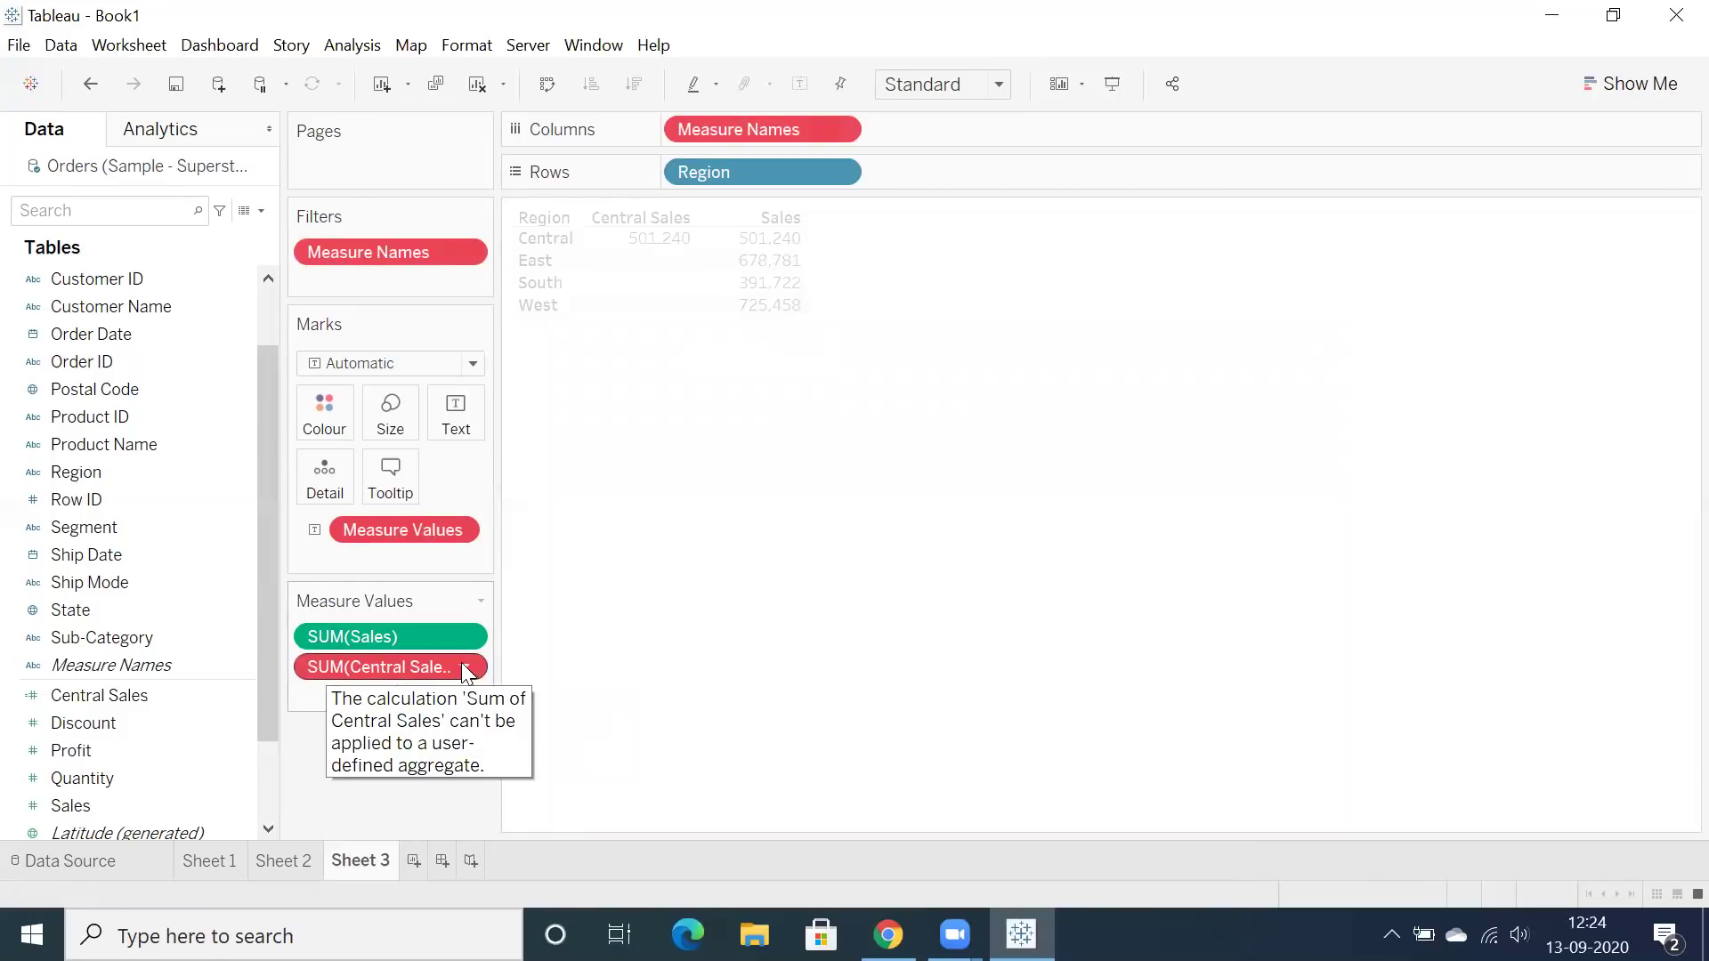
{"action": "right_click", "coordinate": [80, 703]}
{"action": "left_click", "coordinate": [137, 290]}
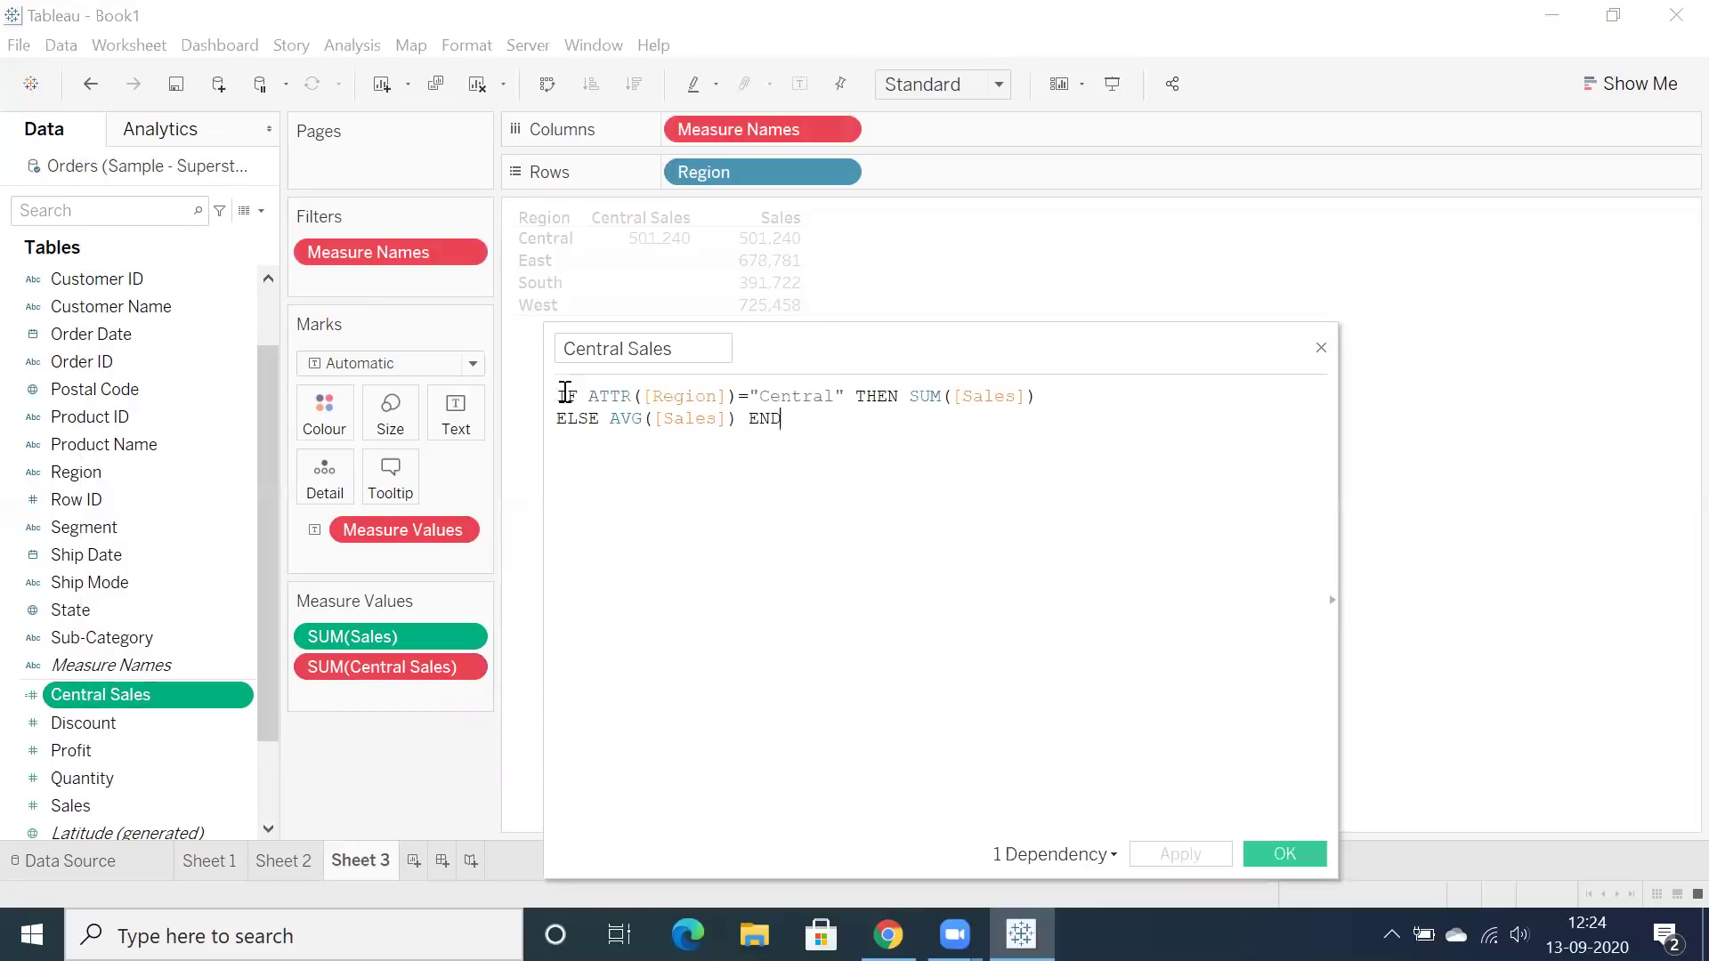
{"action": "key", "text": "ctrl+a"}
{"action": "left_click", "coordinate": [923, 399]}
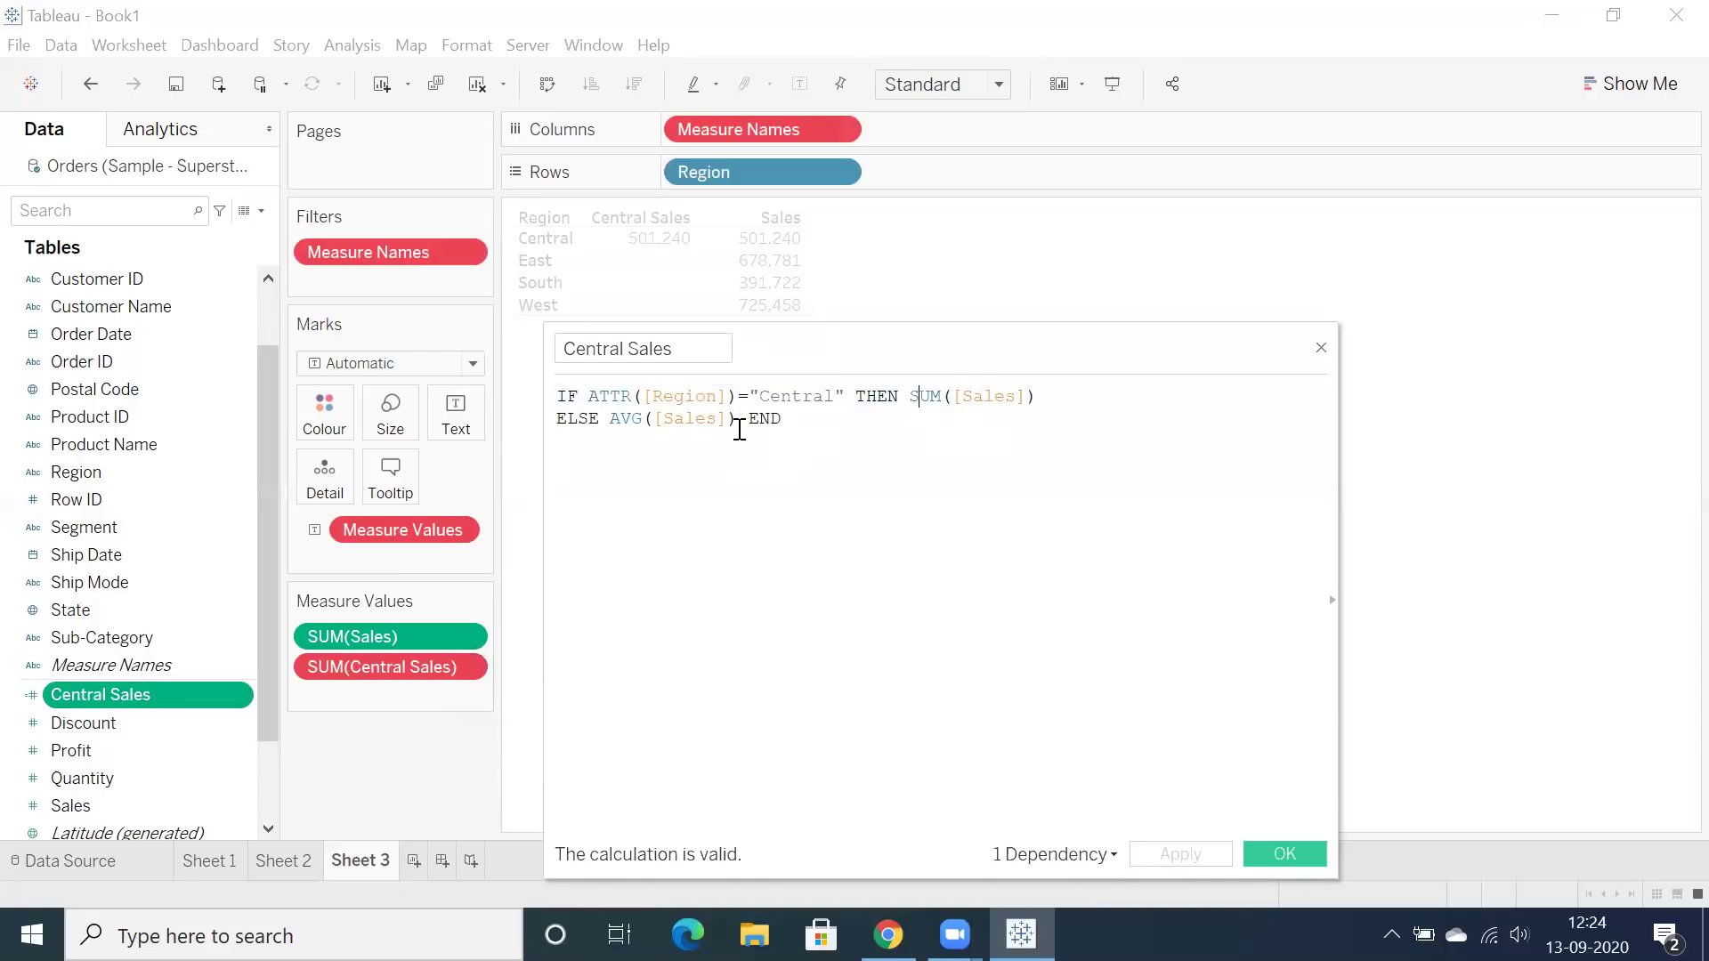
{"action": "left_click", "coordinate": [1323, 354]}
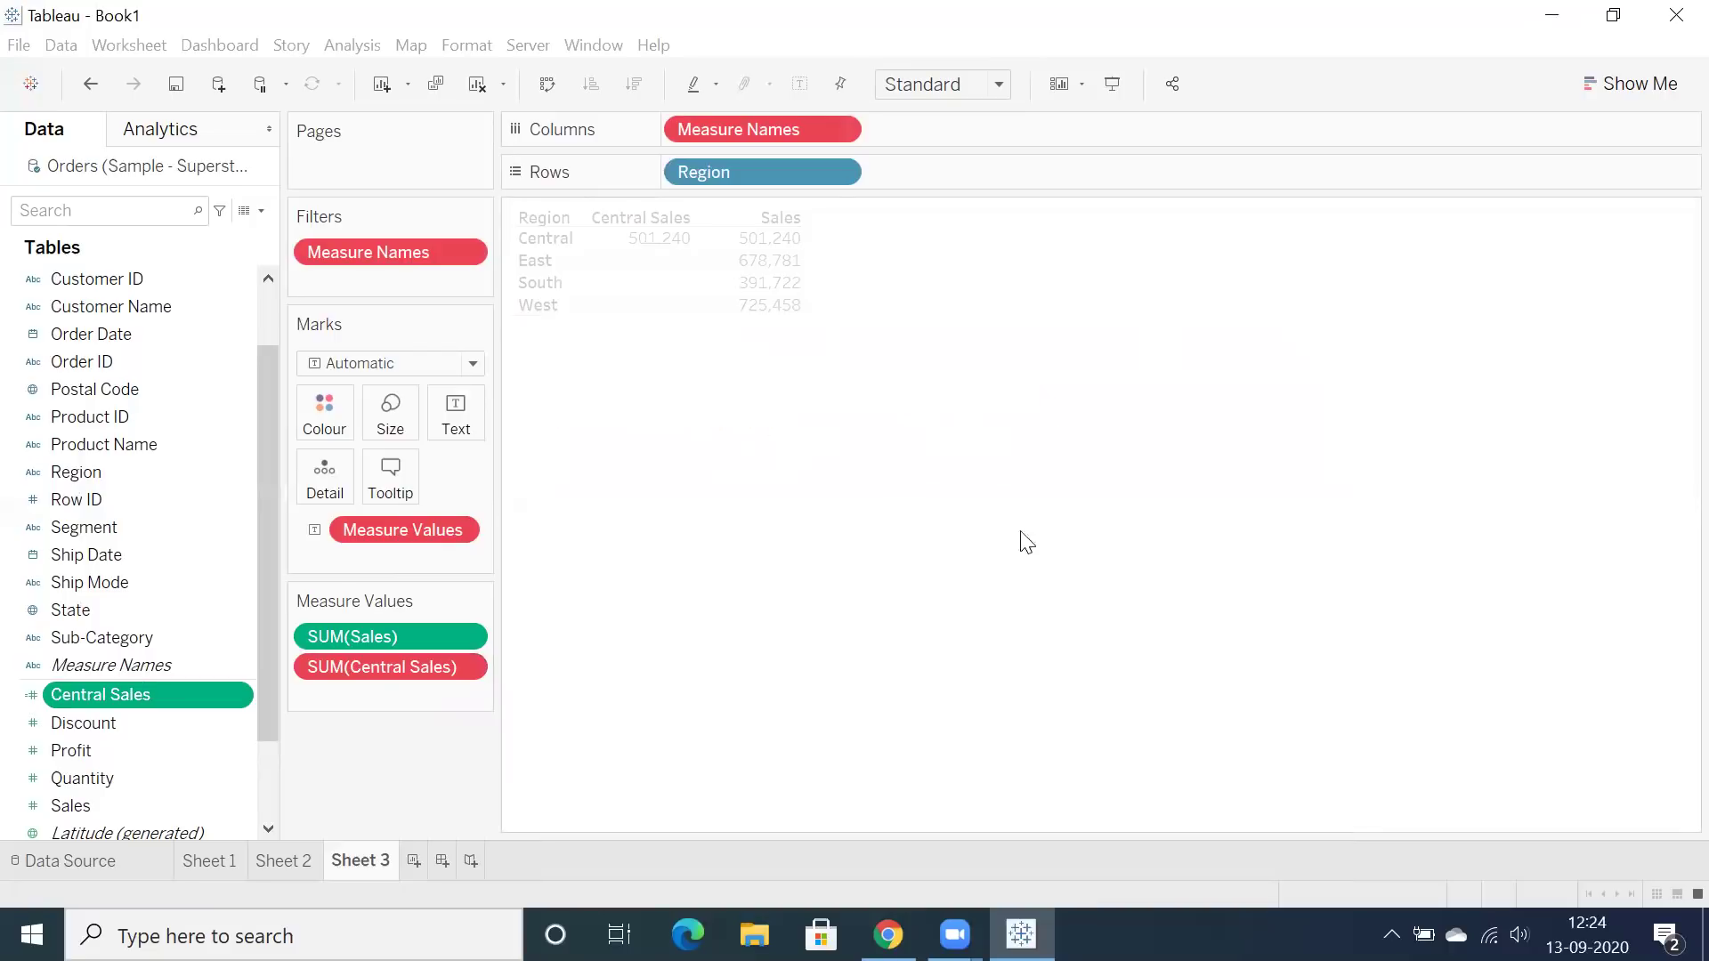
{"action": "left_click_drag", "start_coordinate": [404, 669], "coordinate": [406, 779]}
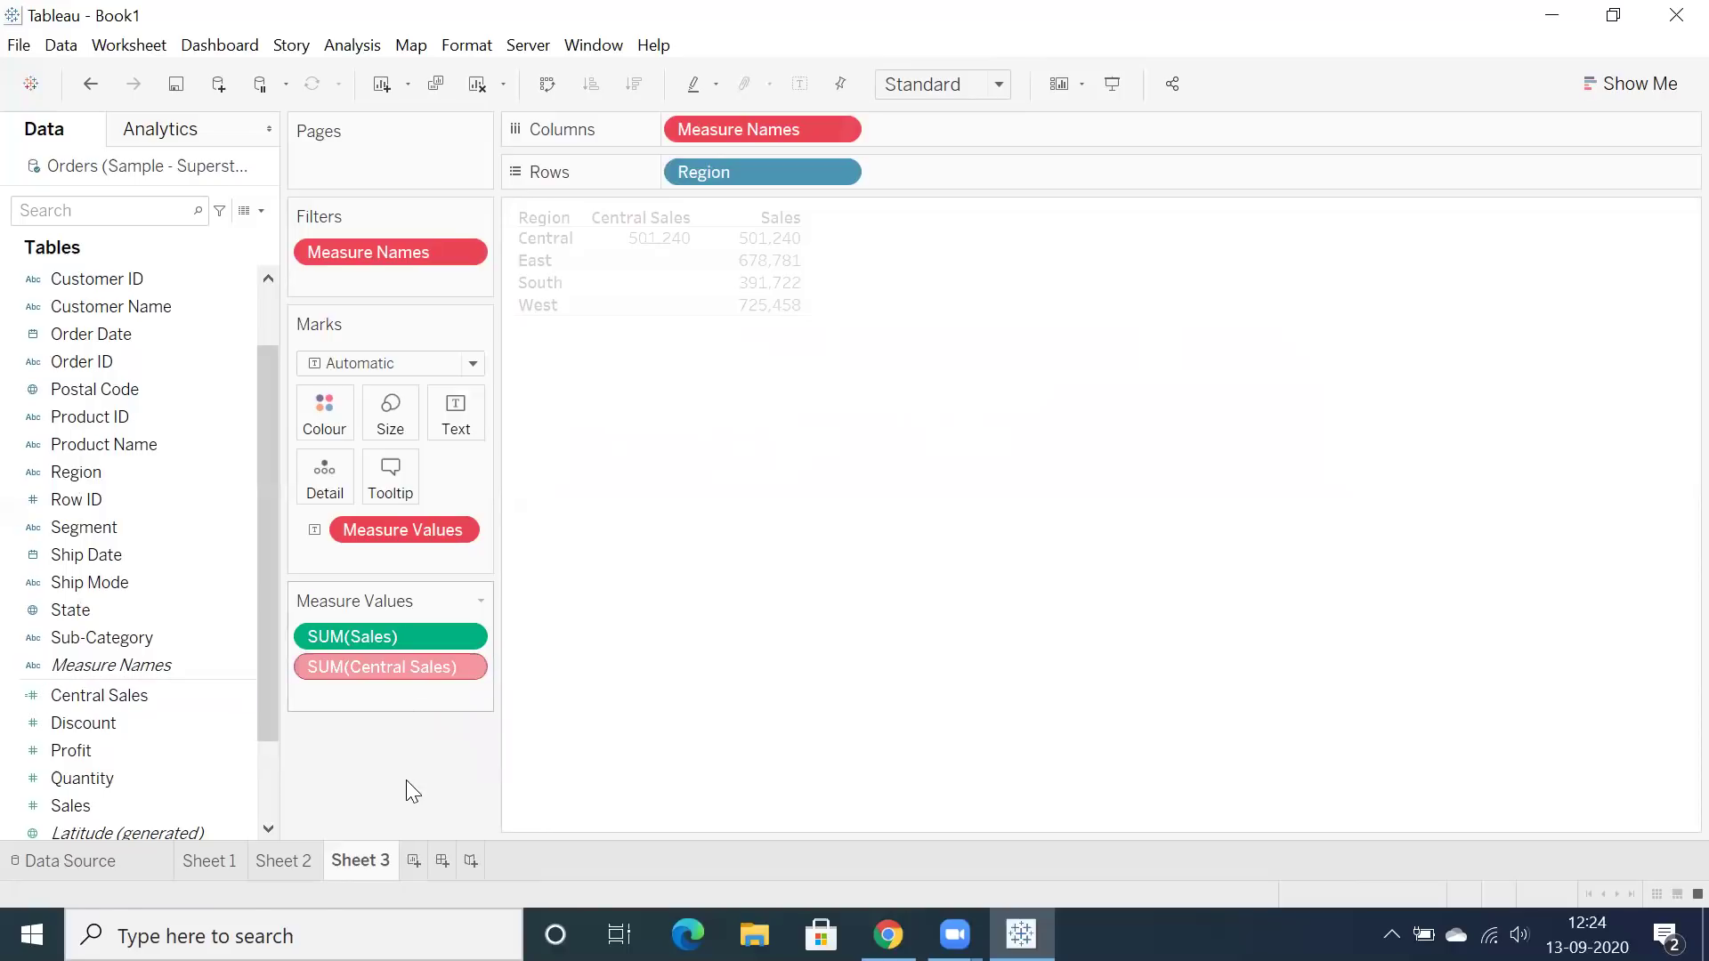
Add AGG(Central Sales) to the table and check the values: Central 501,240; East 238, South 242, West 226.
{"action": "double_click", "coordinate": [152, 695]}
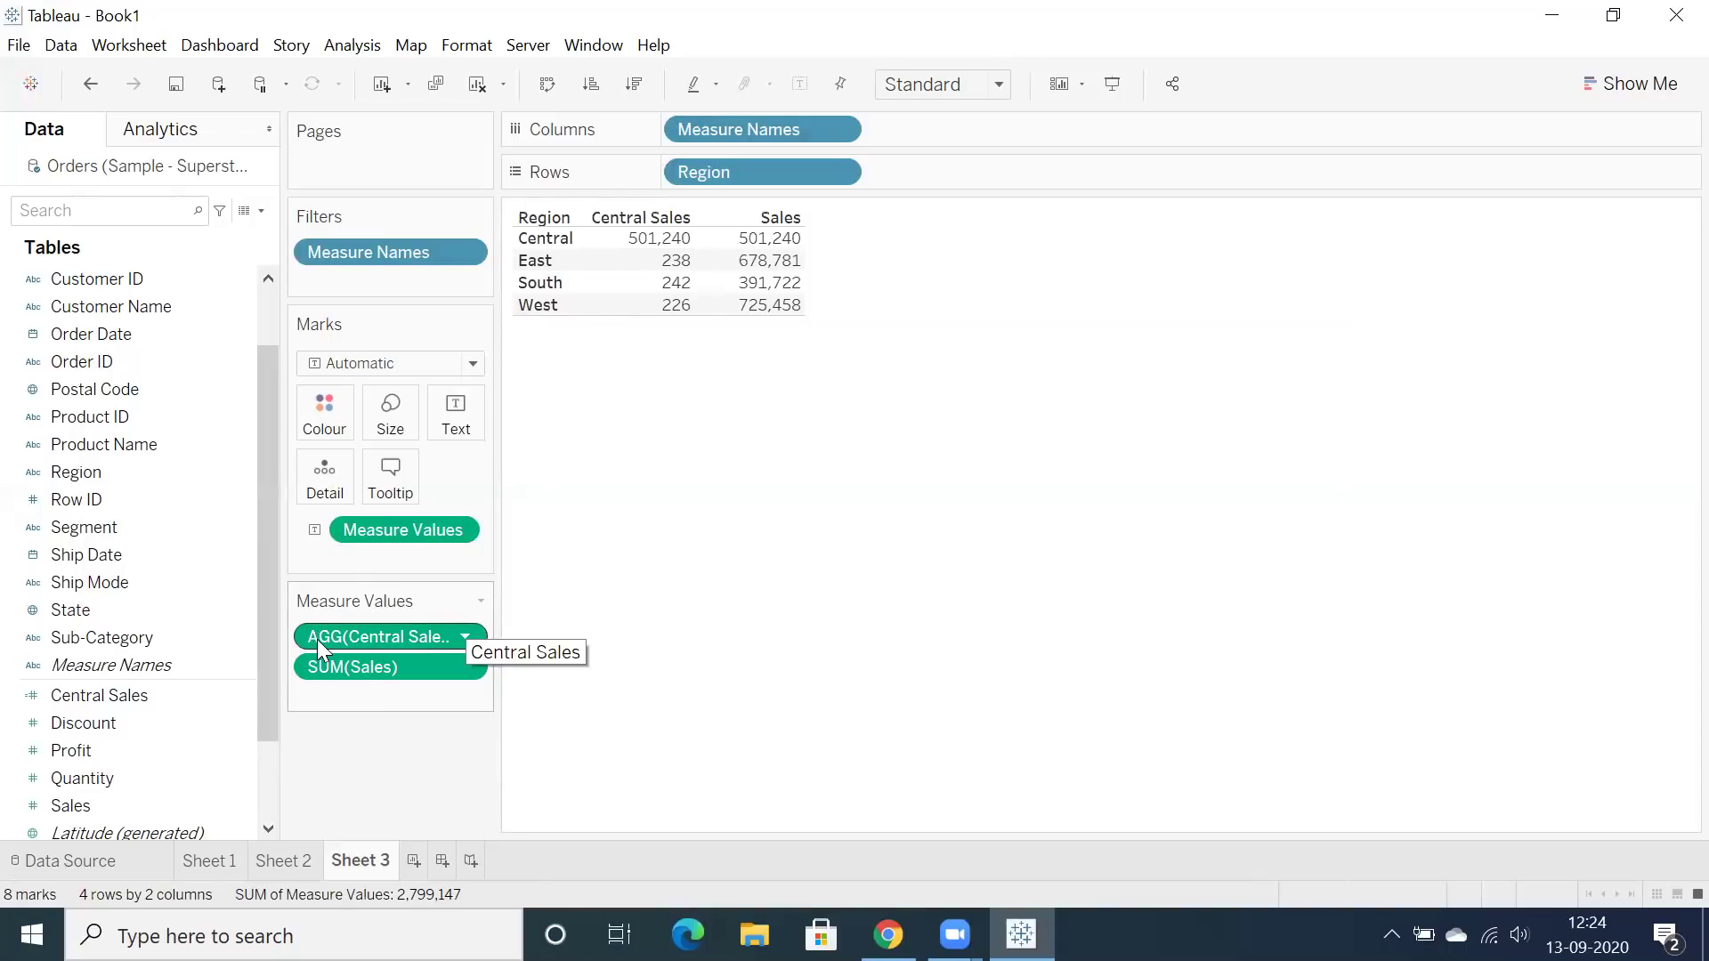
{"action": "mouse_move", "coordinate": [650, 257]}
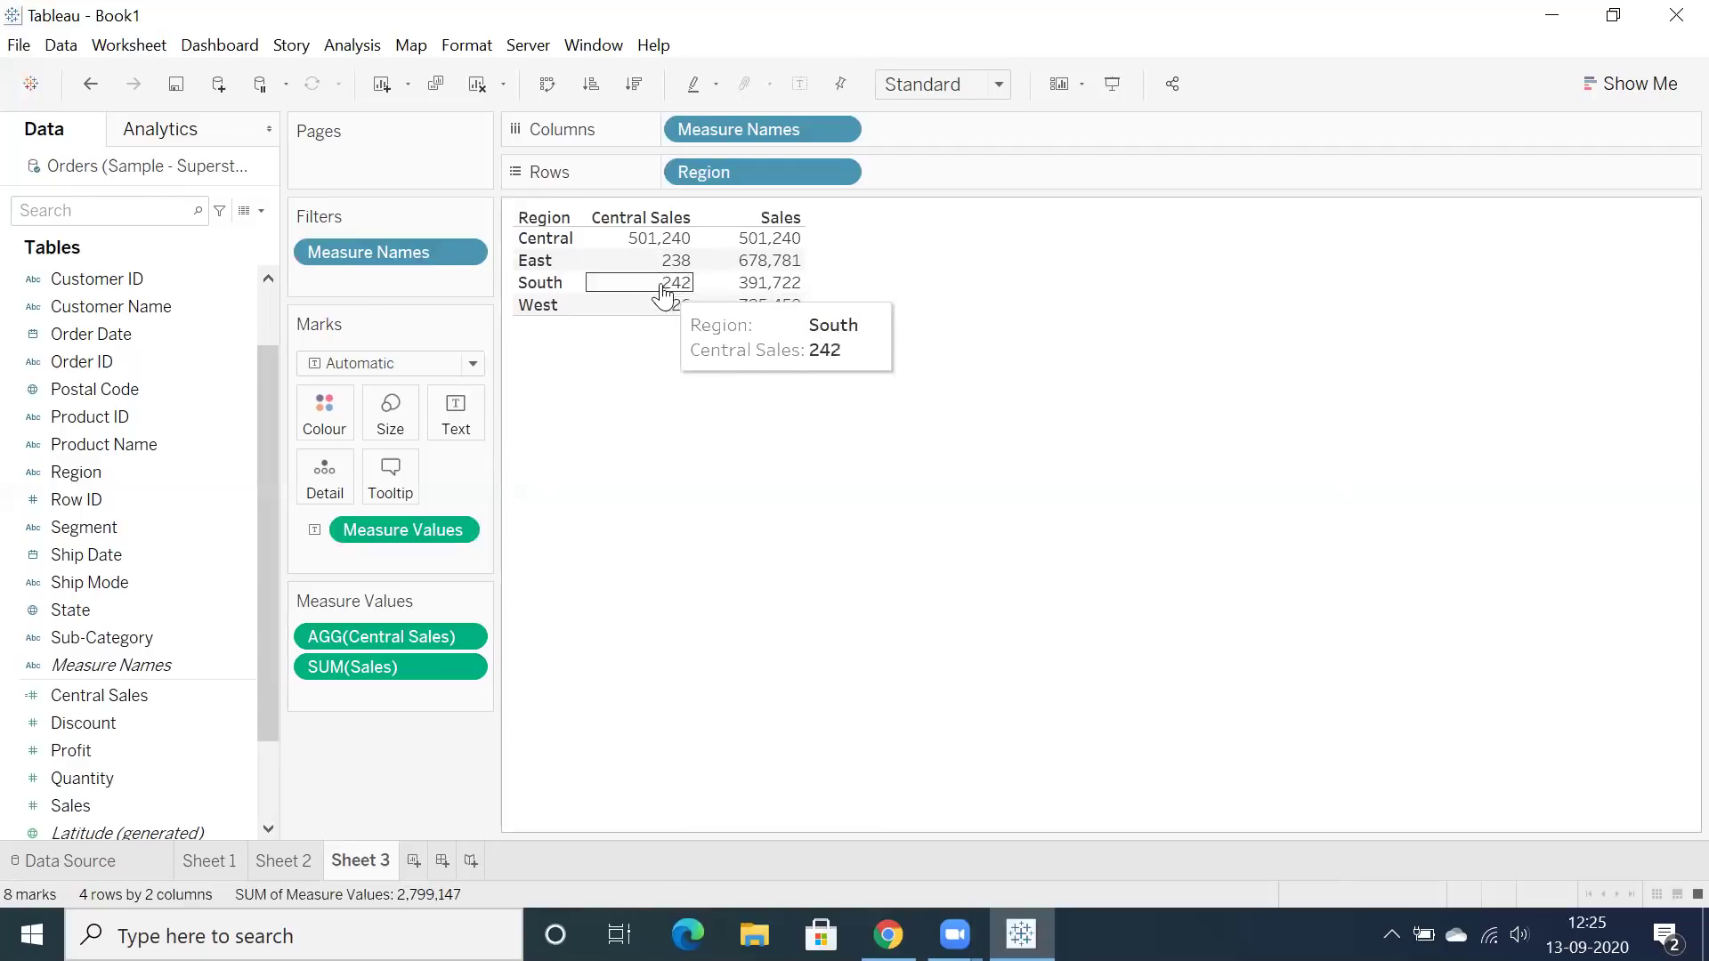
{"action": "left_click_drag", "start_coordinate": [647, 264], "coordinate": [673, 313]}
{"action": "left_click", "coordinate": [646, 395]}
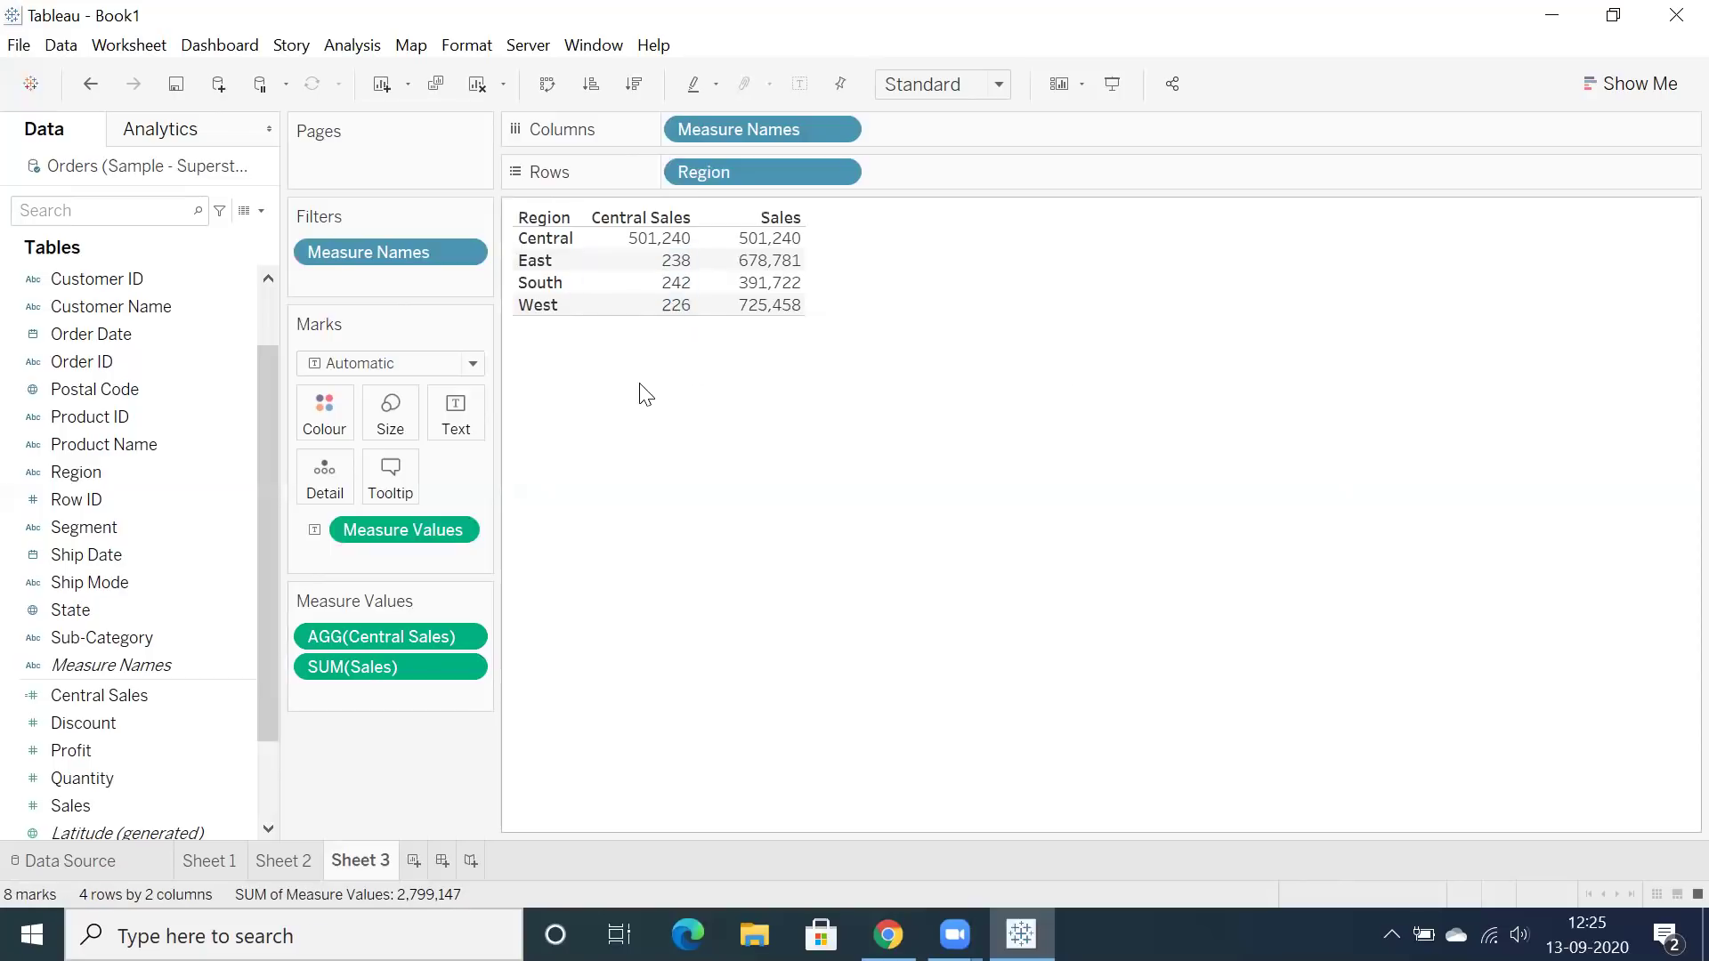
{"action": "mouse_move", "coordinate": [643, 263]}
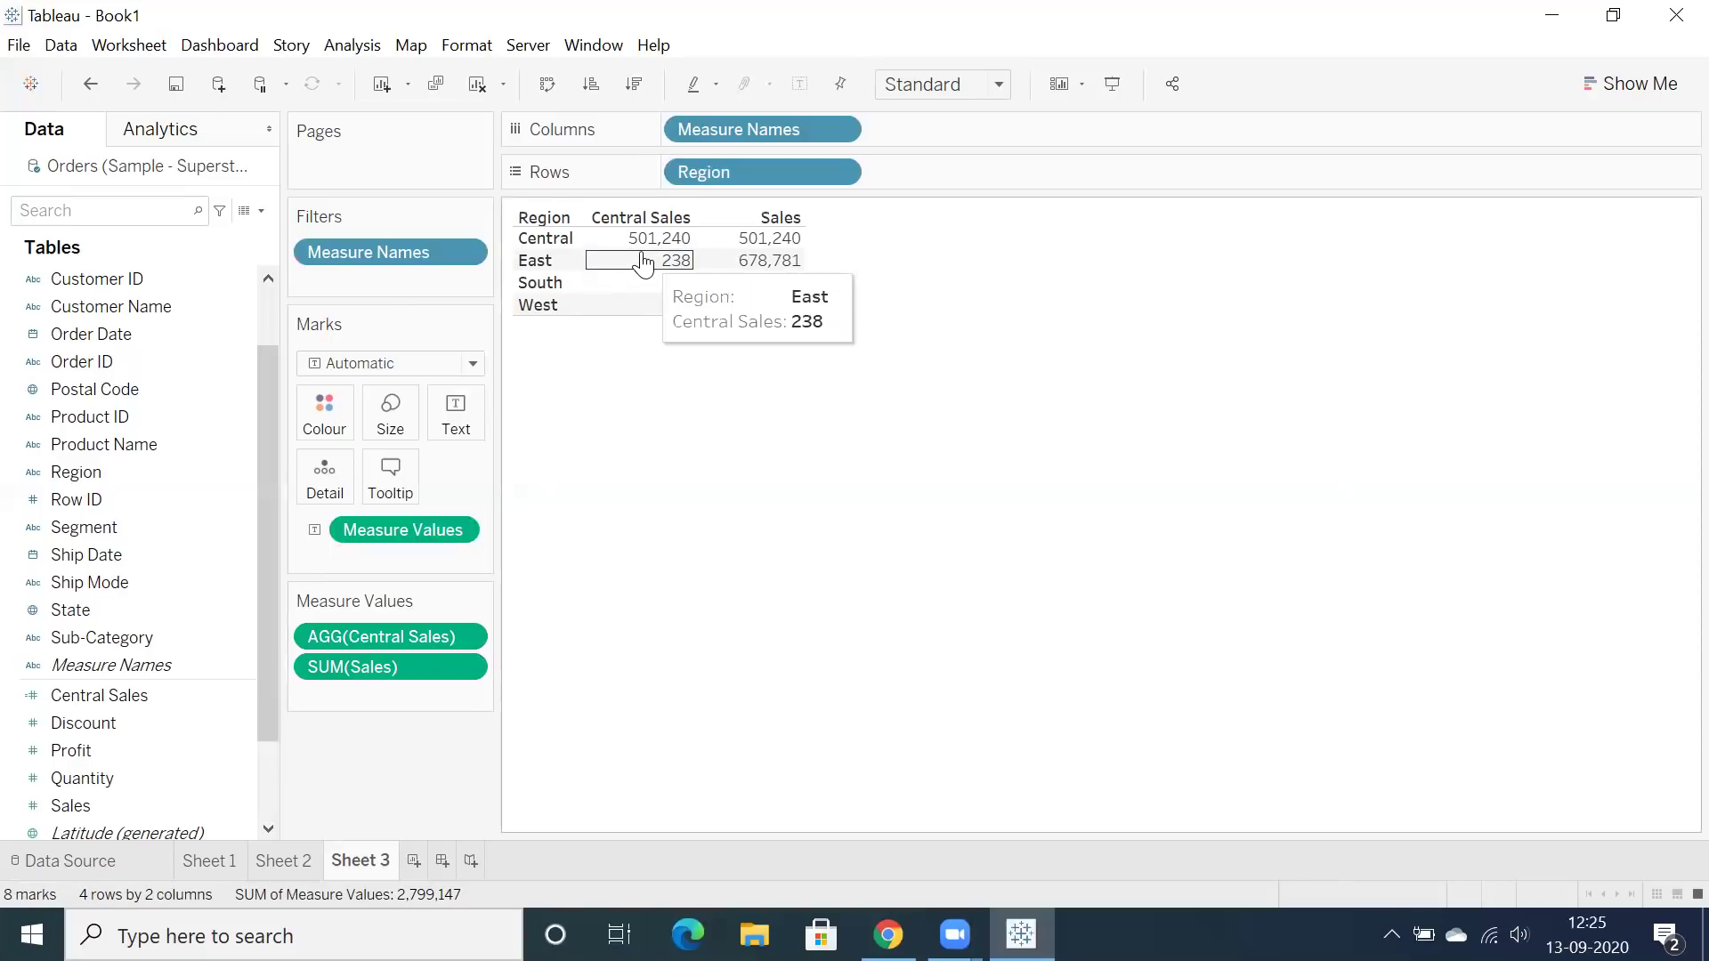
{"action": "left_click_drag", "start_coordinate": [643, 263], "coordinate": [675, 313]}
{"action": "left_click", "coordinate": [633, 391]}
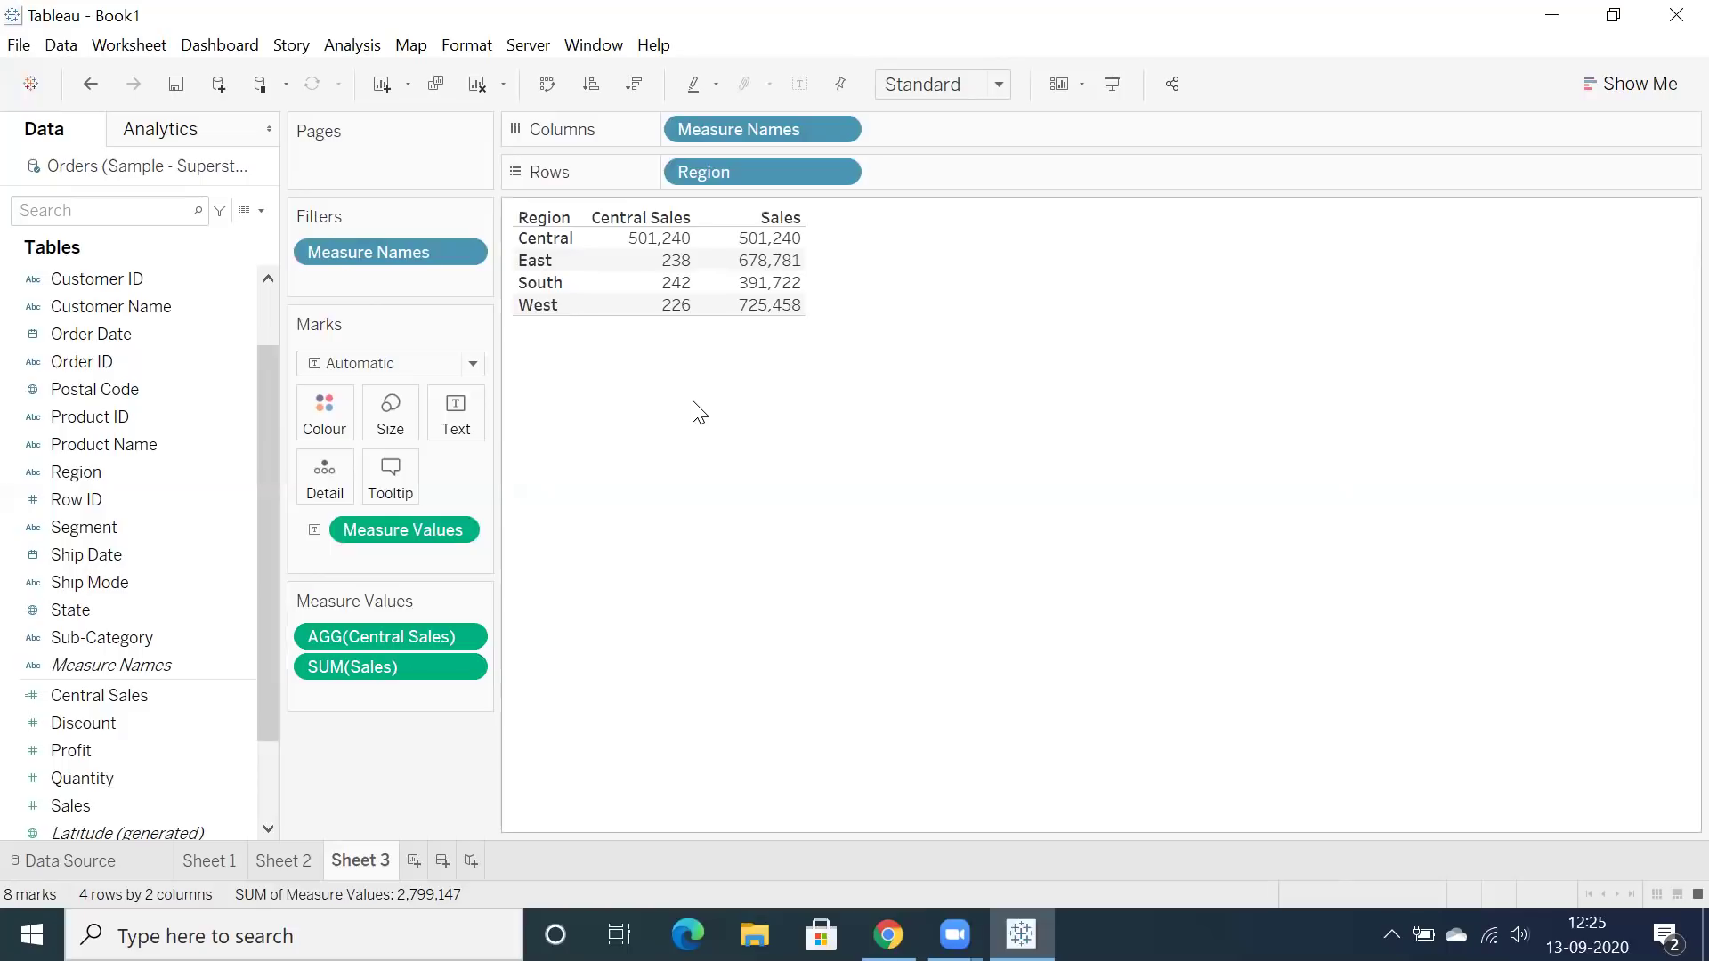
{"action": "left_click", "coordinate": [101, 699]}
{"action": "right_click", "coordinate": [61, 696]}
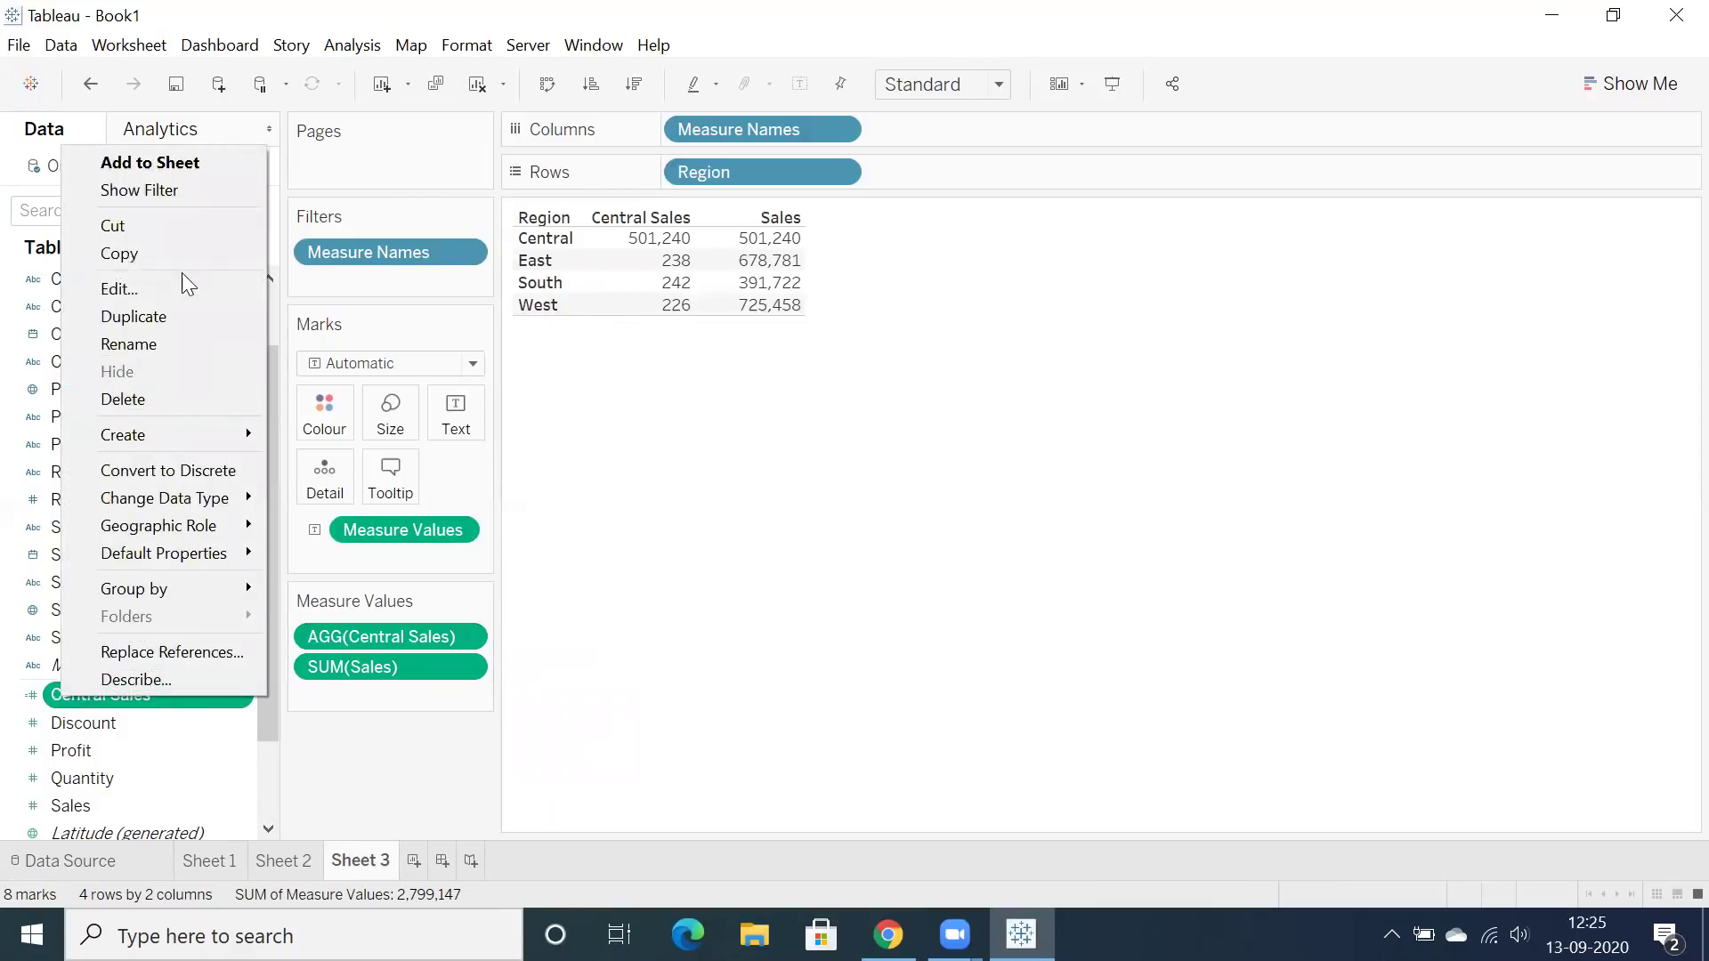
{"action": "left_click", "coordinate": [157, 304]}
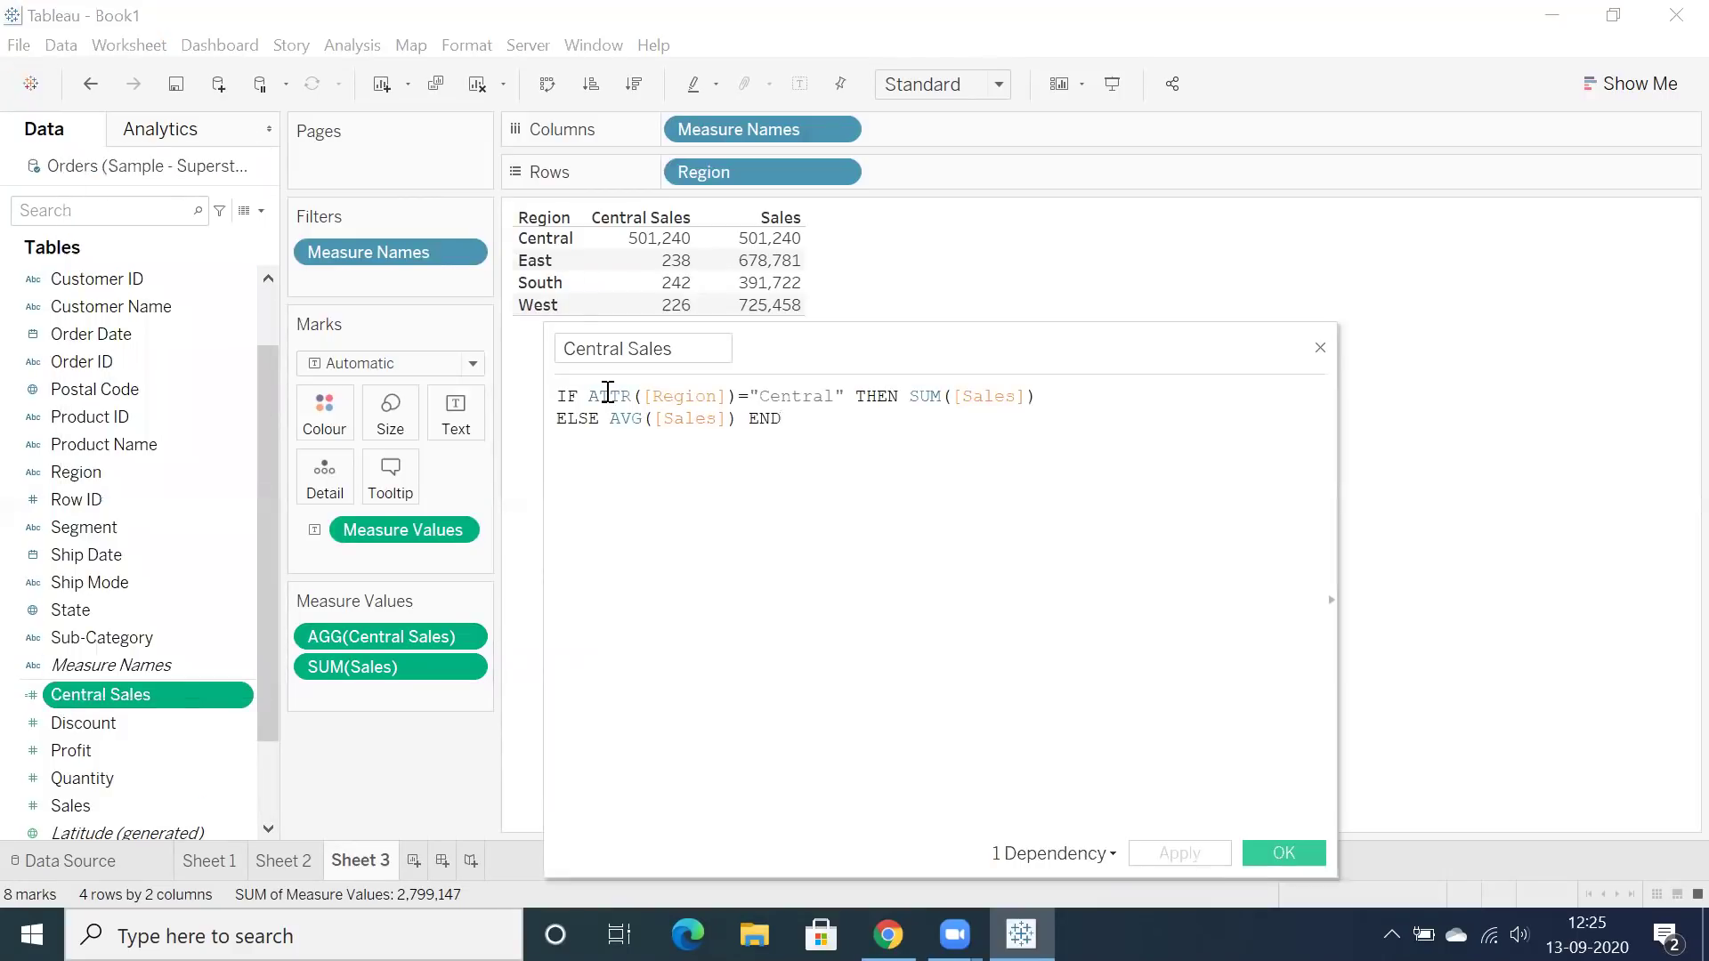
{"action": "double_click", "coordinate": [607, 394]}
{"action": "left_click", "coordinate": [1324, 342]}
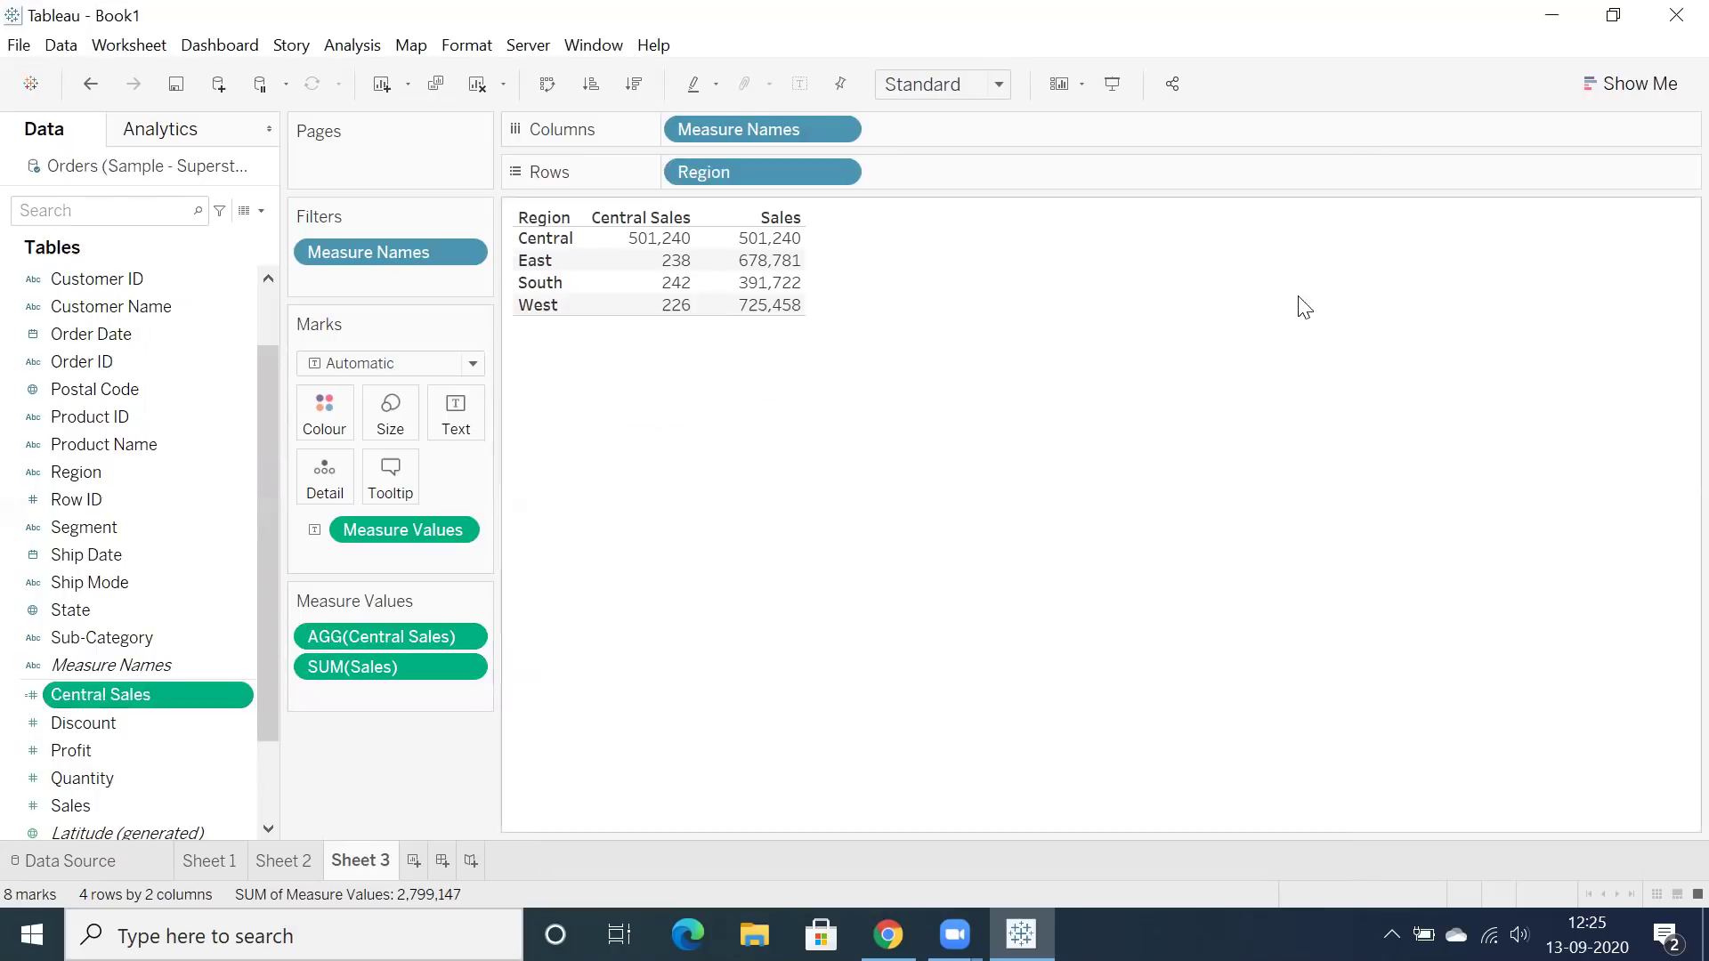